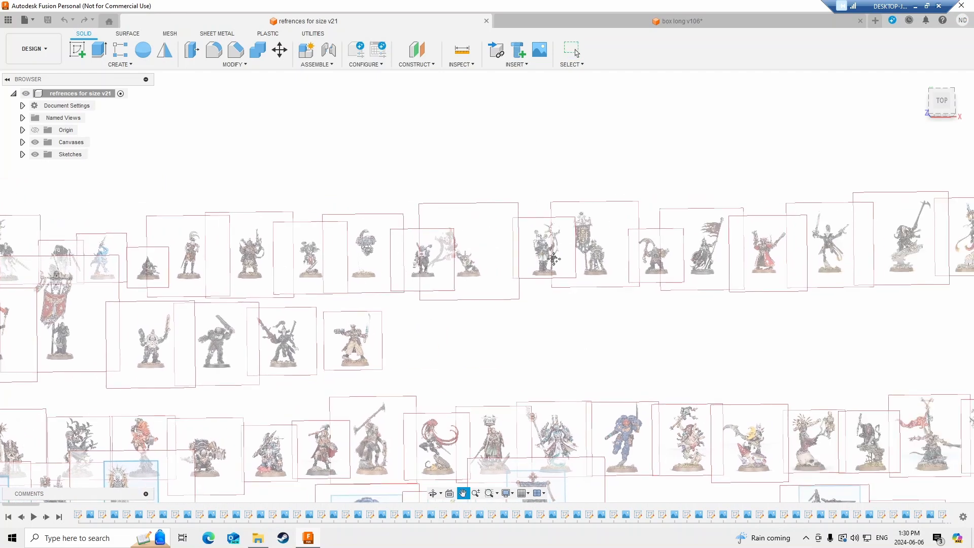
- Examine the rows of miniature reference canvases and their bounding rectangles across the whole layout, up to the last canvases in the rows
mouse_move(809, 252)
middle_down()
mouse_move(606, 262)
mouse_move(808, 245)
middle_up()
scroll(418, 287, up, 1)
middle_drag(417, 287, 644, 274)
scroll(533, 302, down, 2)
scroll(533, 302, down, 2)
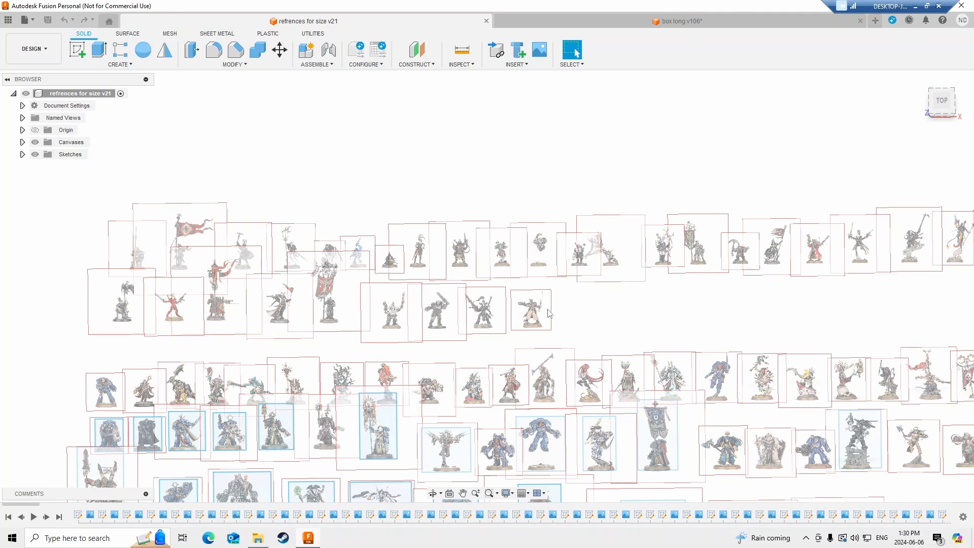
middle_drag(224, 330, 271, 260)
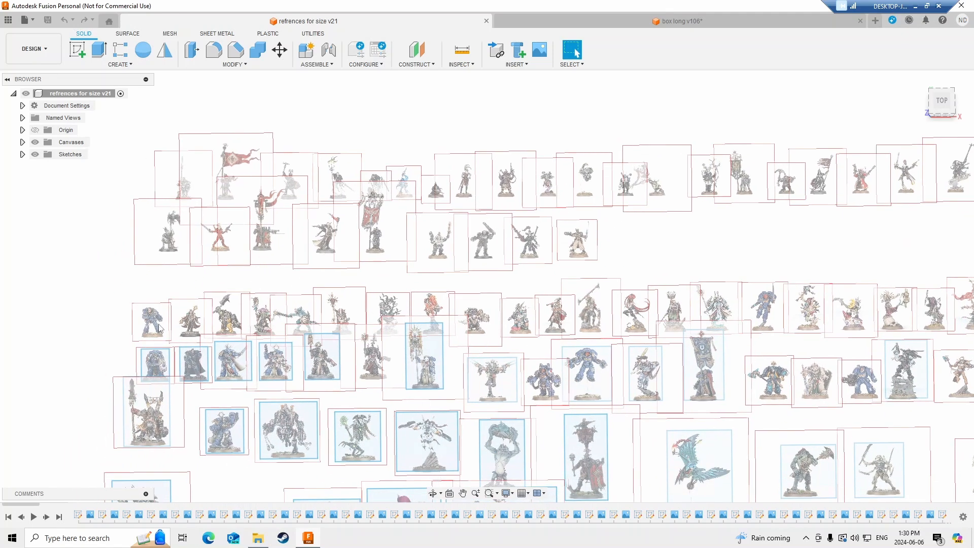
middle_drag(182, 412, 178, 342)
drag(178, 341, 181, 250)
scroll(171, 350, up, 1)
middle_drag(187, 351, 233, 210)
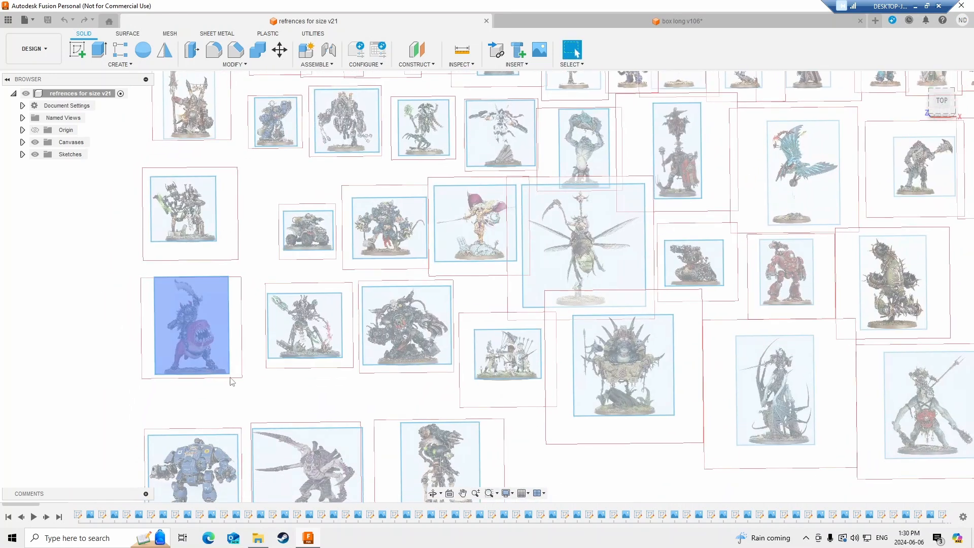
middle_drag(229, 378, 248, 279)
scroll(223, 392, up, 1)
scroll(221, 388, down, 1)
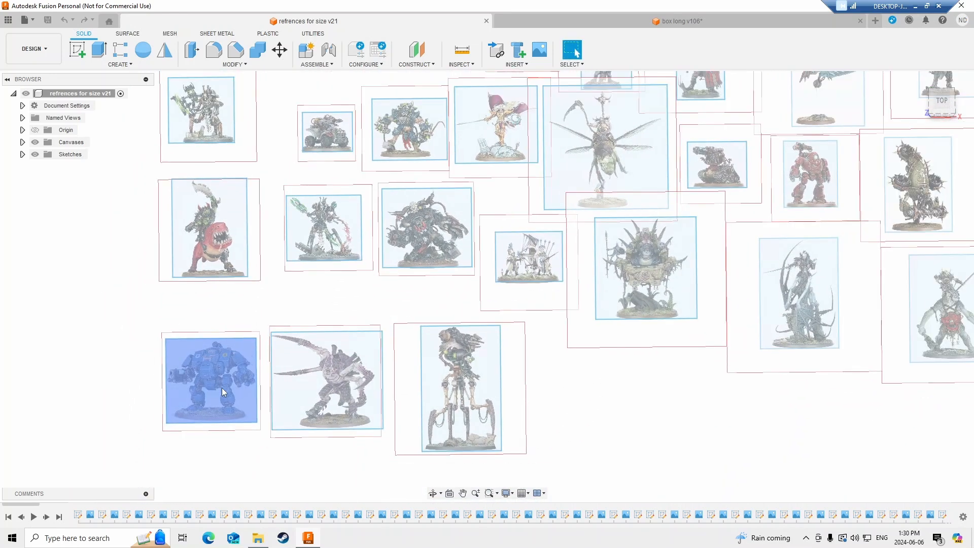
scroll(253, 302, down, 2)
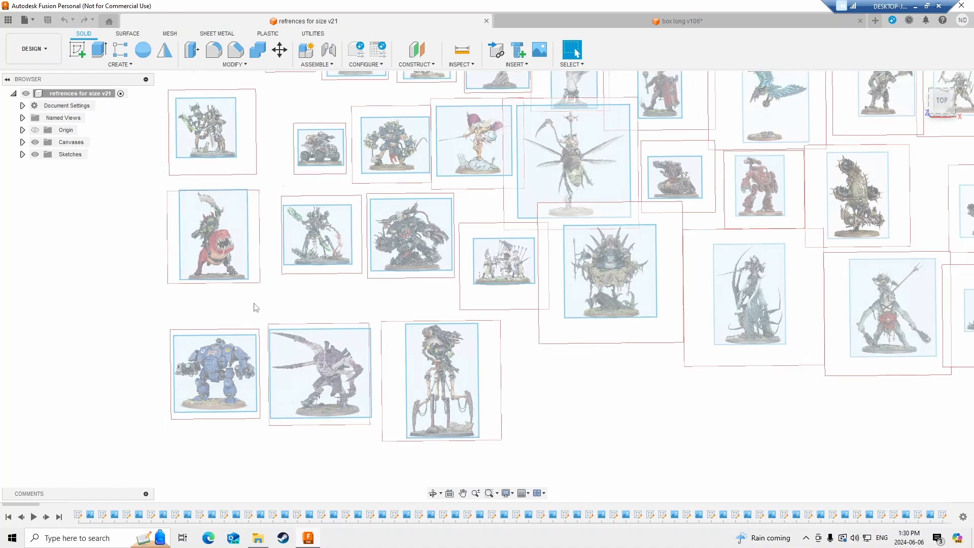
scroll(289, 244, down, 1)
middle_drag(294, 233, 250, 327)
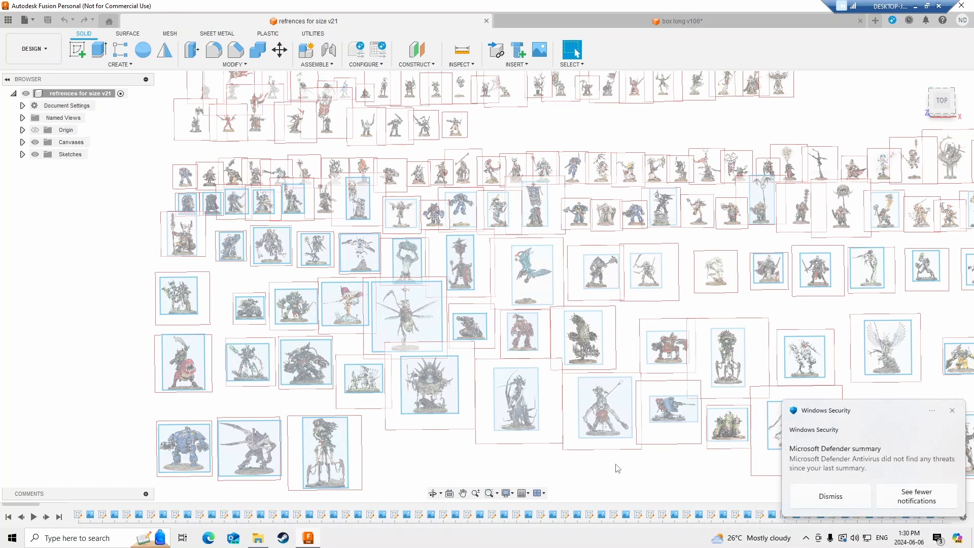
middle_drag(651, 470, 502, 449)
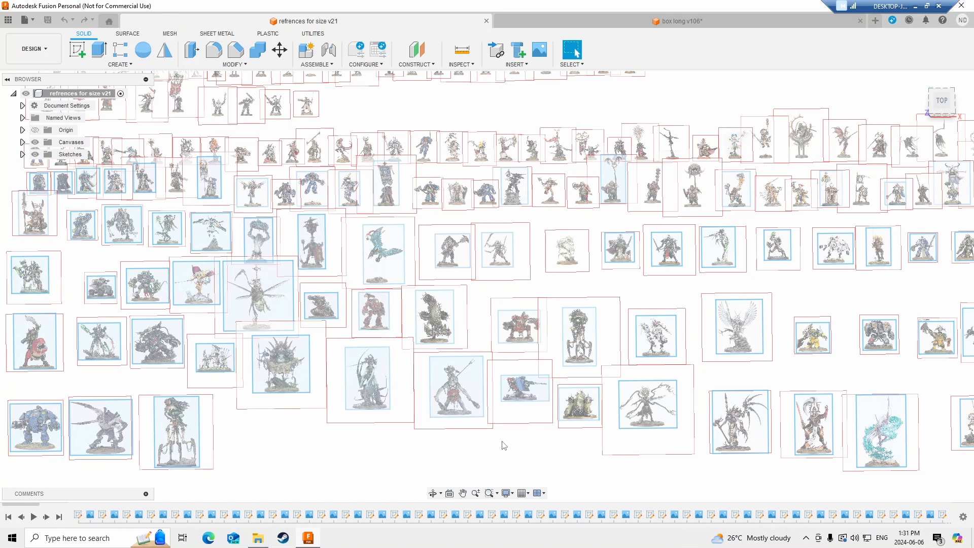
middle_drag(183, 386, 338, 356)
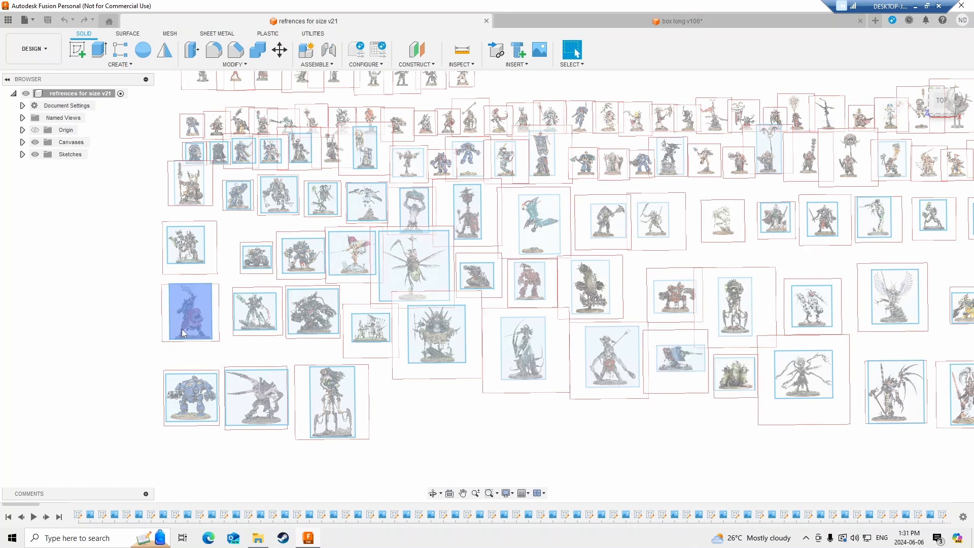
middle_drag(165, 326, 313, 344)
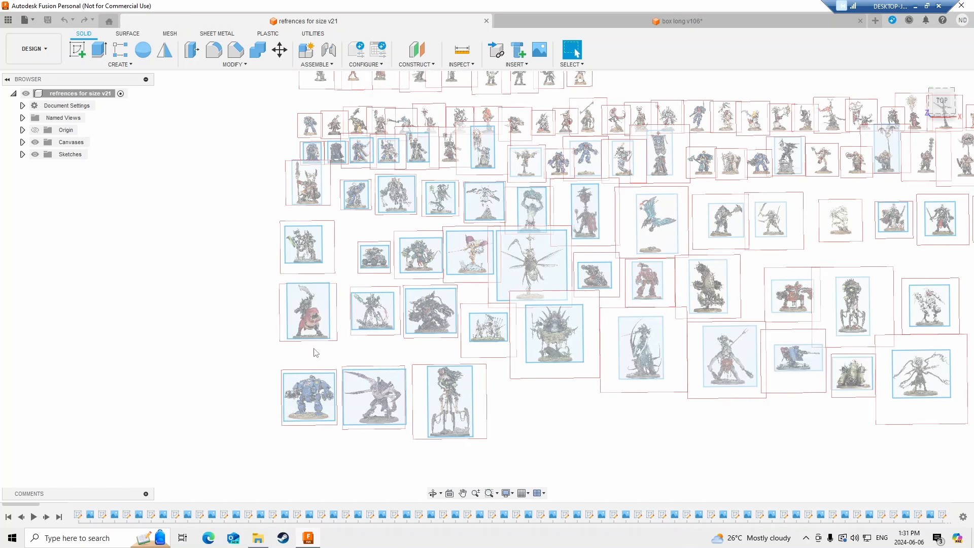
middle_drag(480, 361, 241, 366)
middle_drag(509, 354, 202, 357)
middle_drag(363, 353, 292, 357)
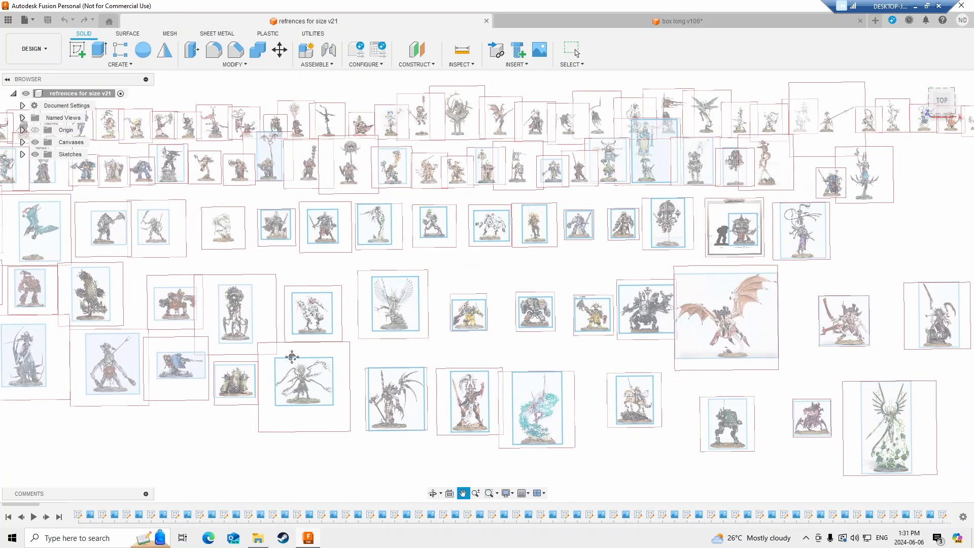
middle_drag(573, 361, 369, 363)
middle_drag(597, 379, 264, 362)
middle_drag(576, 391, 285, 349)
middle_drag(474, 355, 411, 337)
middle_drag(519, 357, 400, 333)
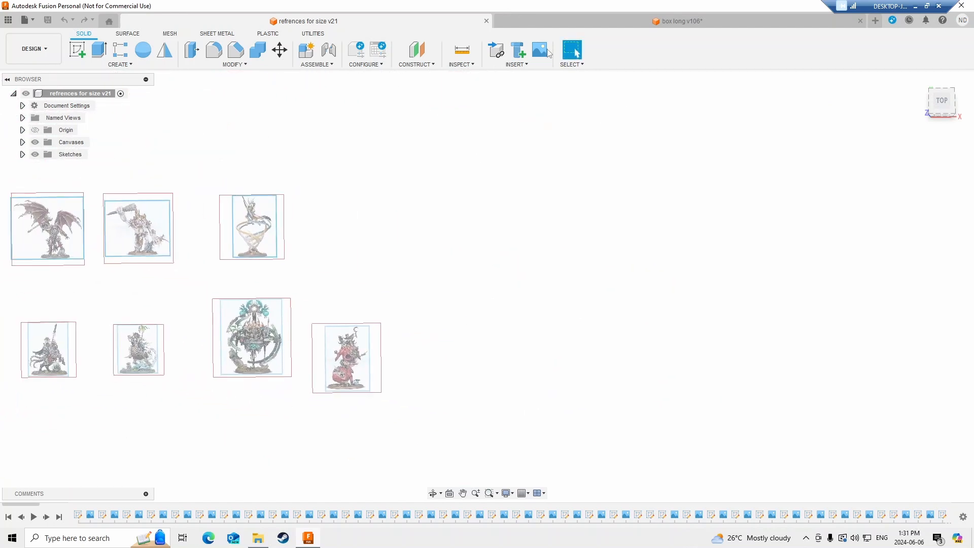
click(544, 54)
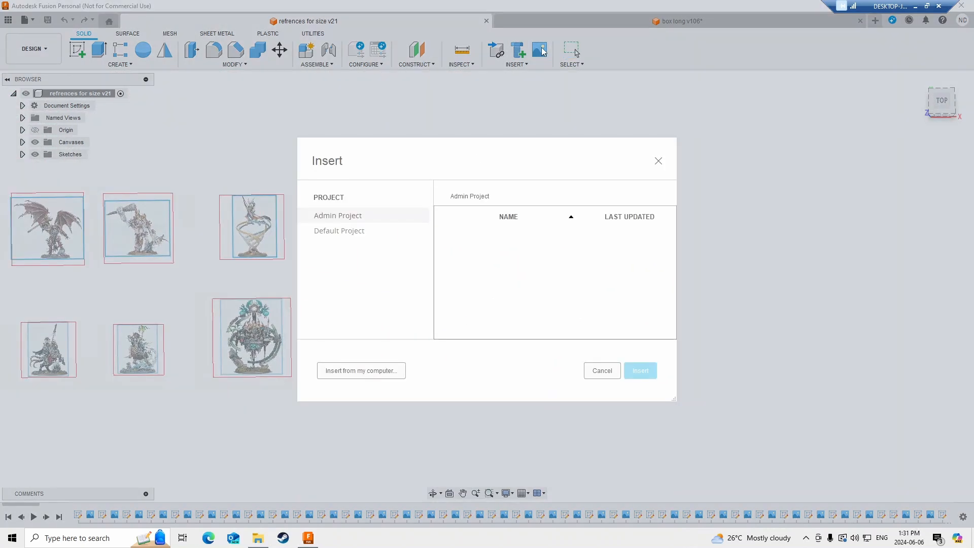
click(370, 374)
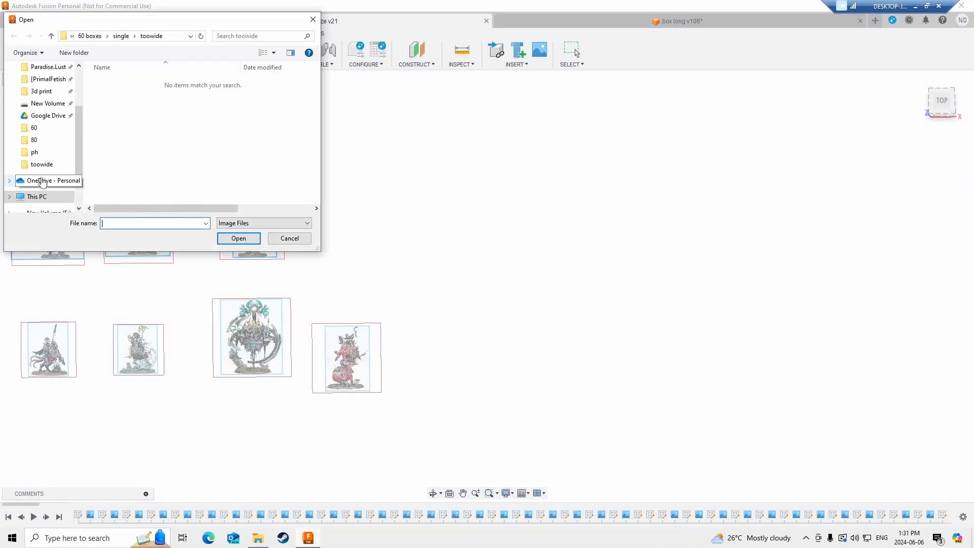
scroll(61, 135, up, 3)
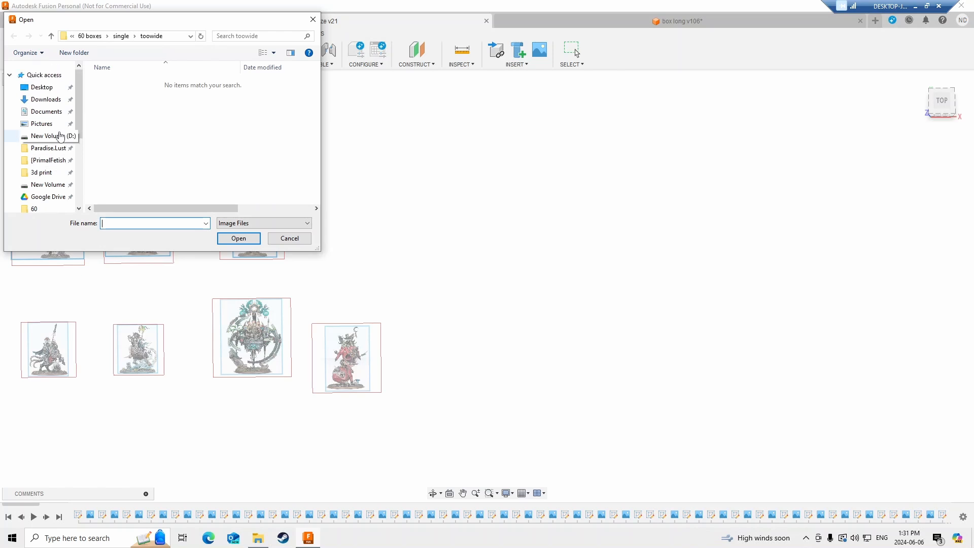
click(42, 87)
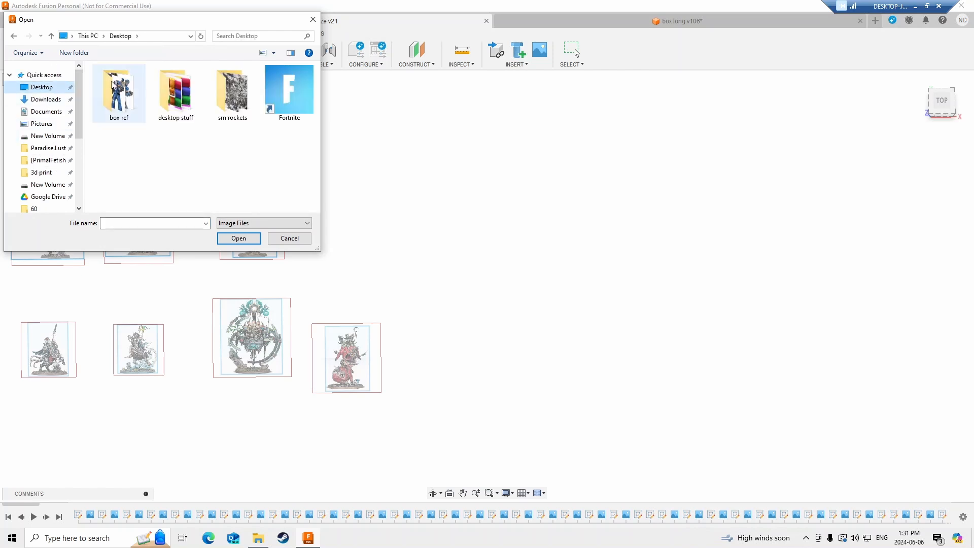
double_click(127, 104)
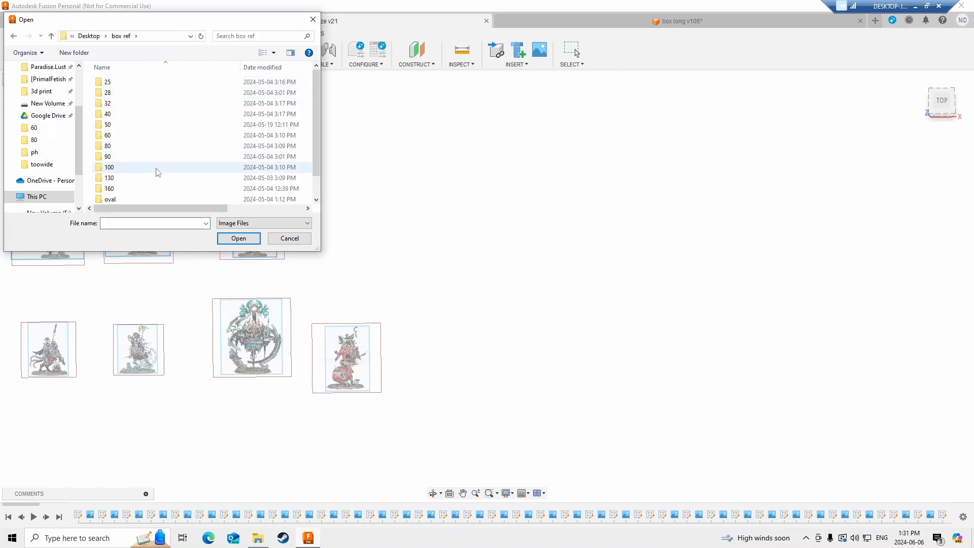
double_click(119, 147)
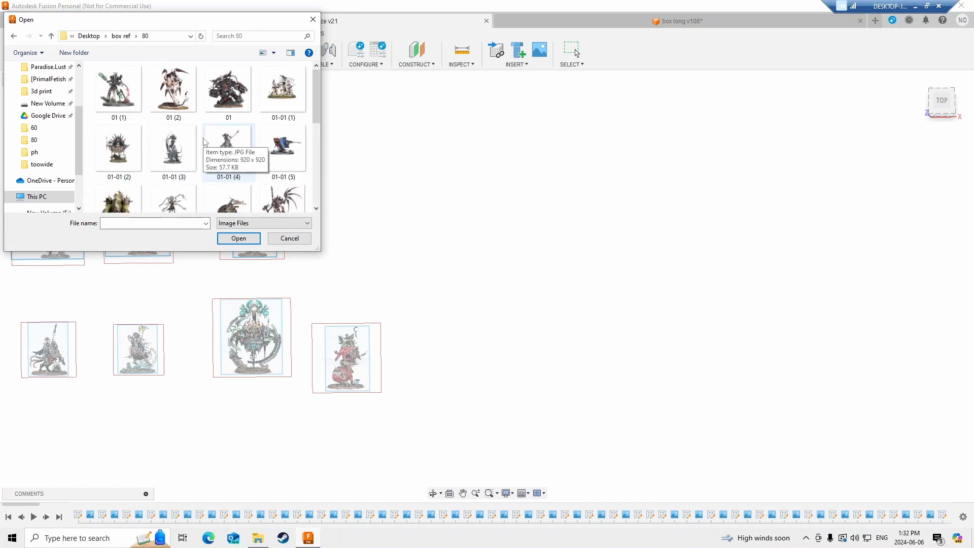
scroll(208, 150, down, 1)
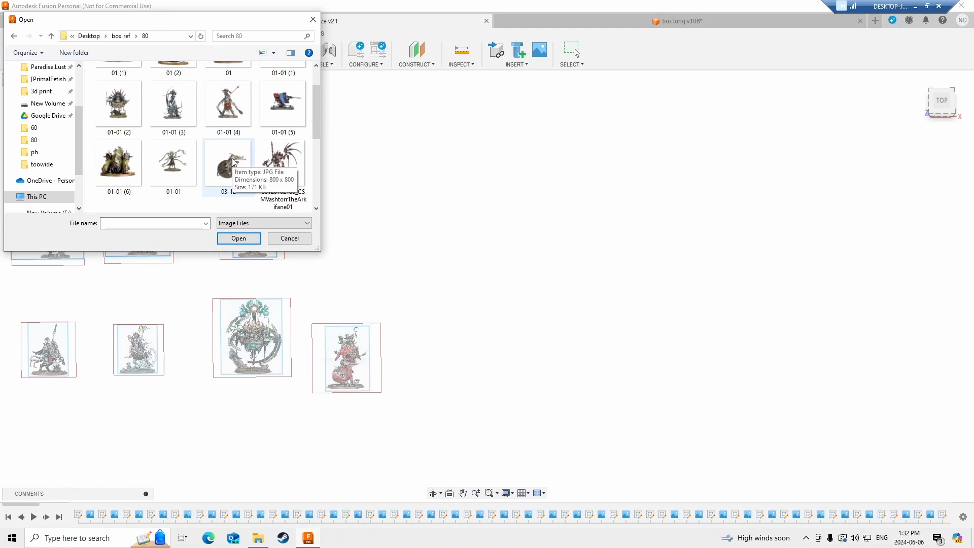
scroll(236, 165, down, 1)
click(115, 166)
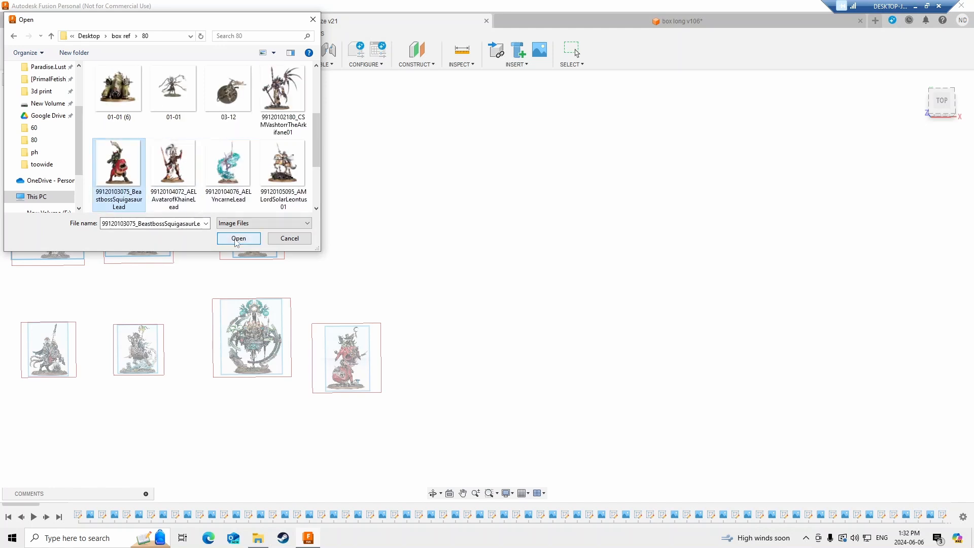
click(226, 237)
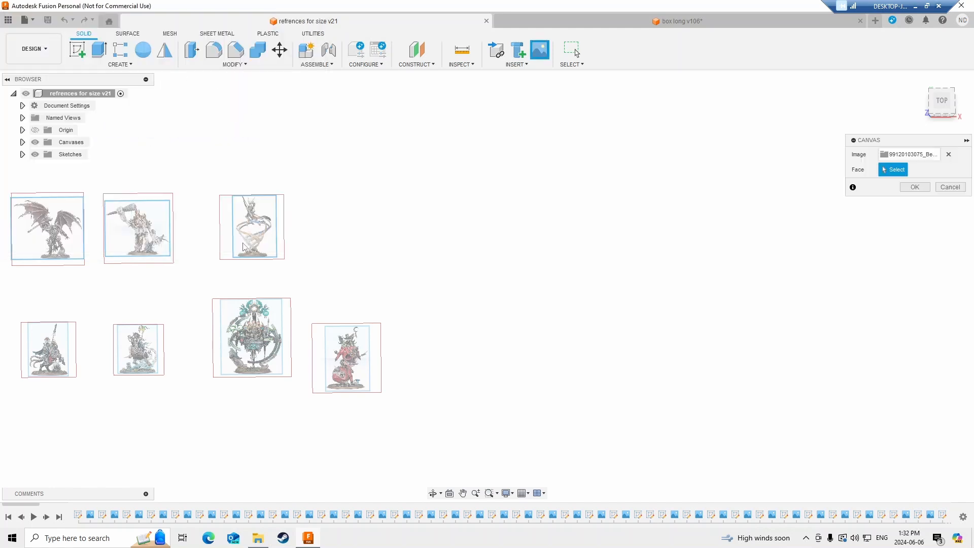
- Place the canvas on the sketch profile of the last red squig miniature, offset 250 mm in X
click(339, 350)
drag(411, 357, 495, 358)
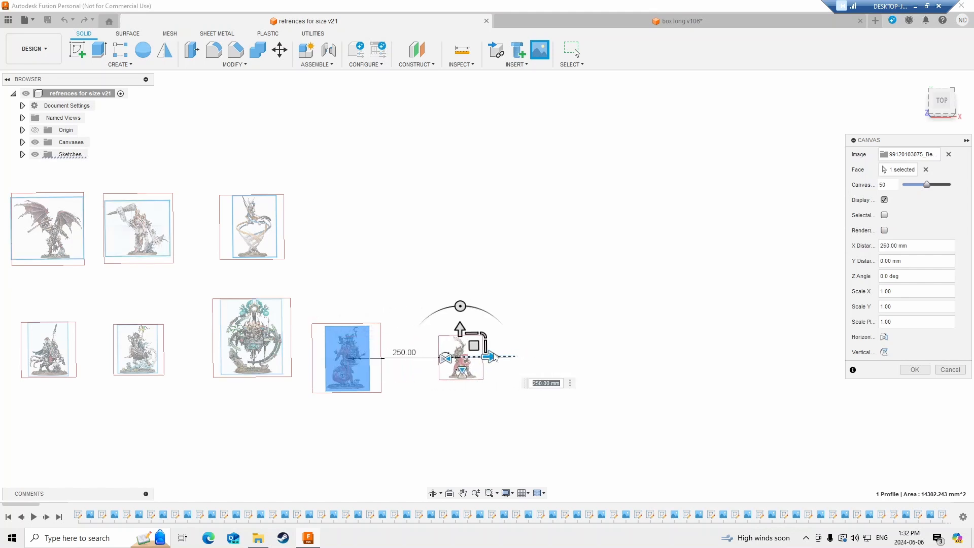
scroll(489, 370, up, 8)
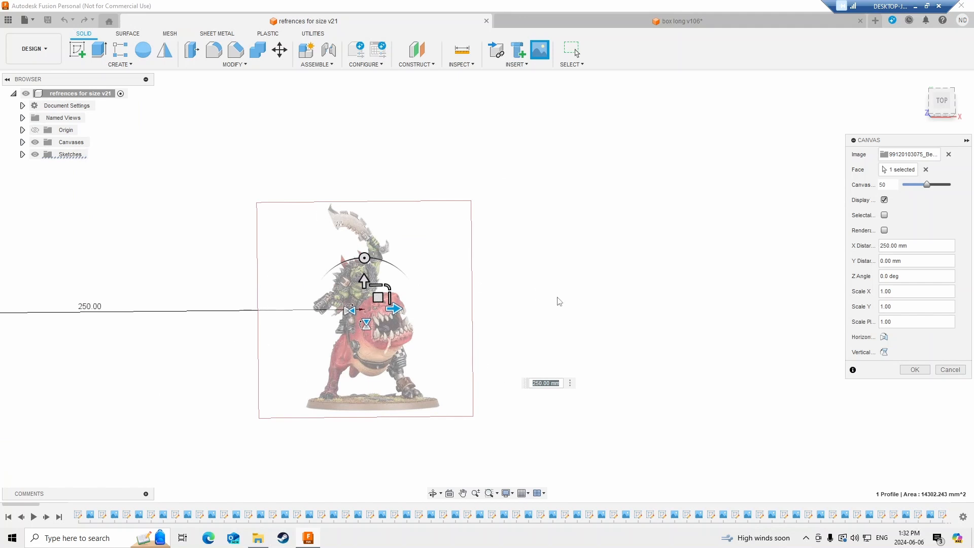
click(915, 370)
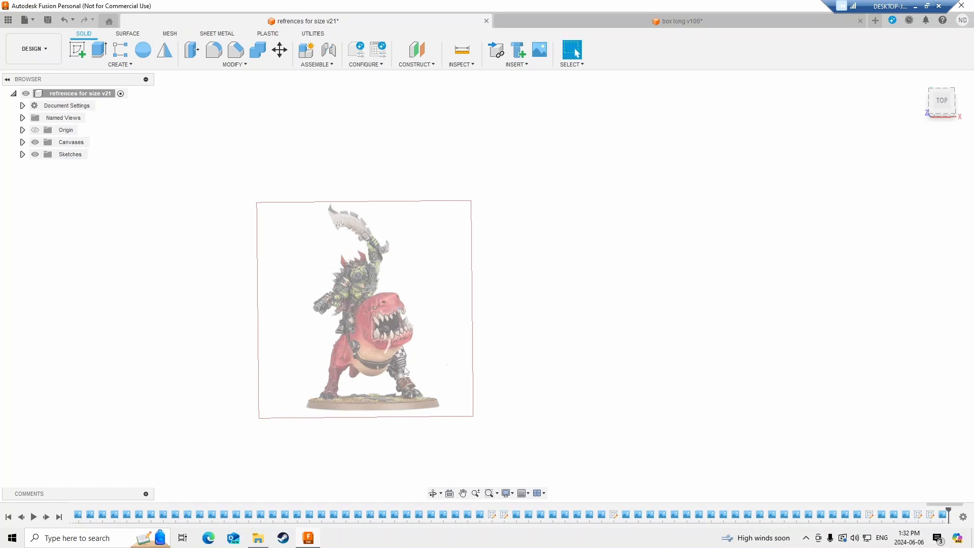
- Calibrate the BeastbossSquigasaurLead canvas across the full width of the miniature's round base, setting that distance to 80 mm
right_click(369, 342)
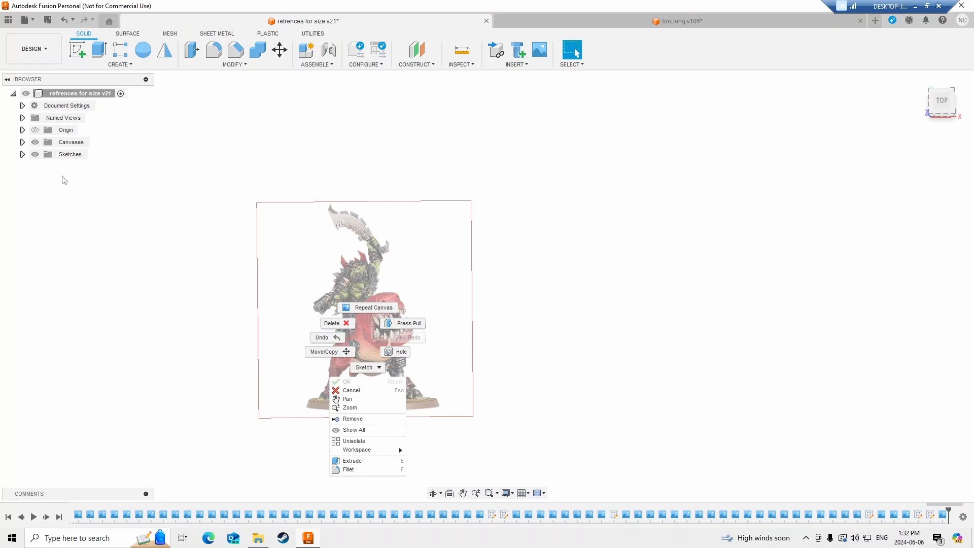
click(22, 143)
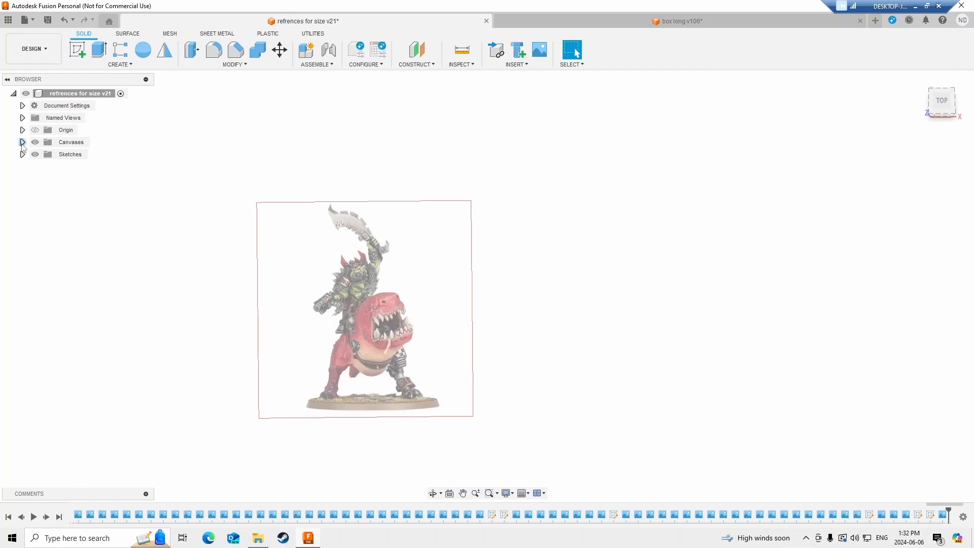
click(23, 143)
scroll(61, 310, down, 15)
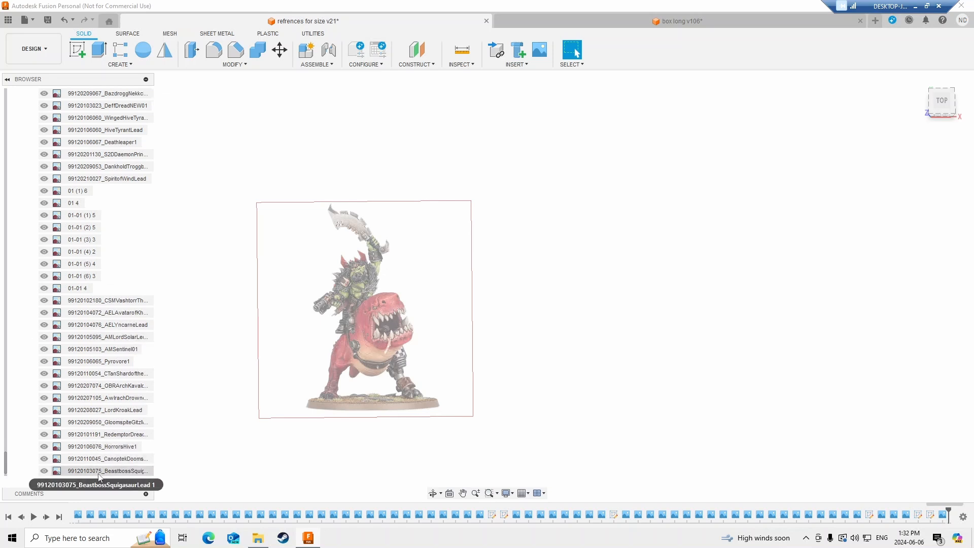
click(104, 460)
right_click(103, 463)
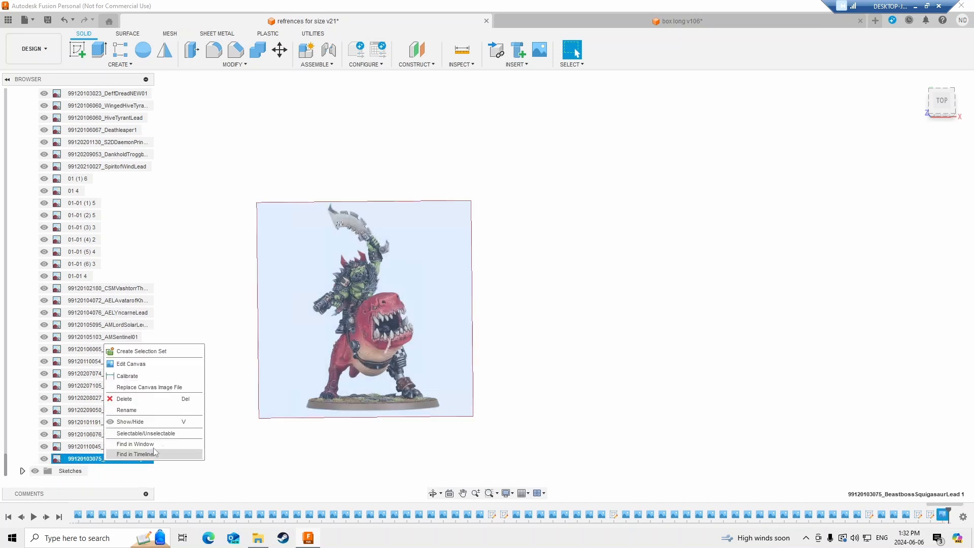
click(151, 377)
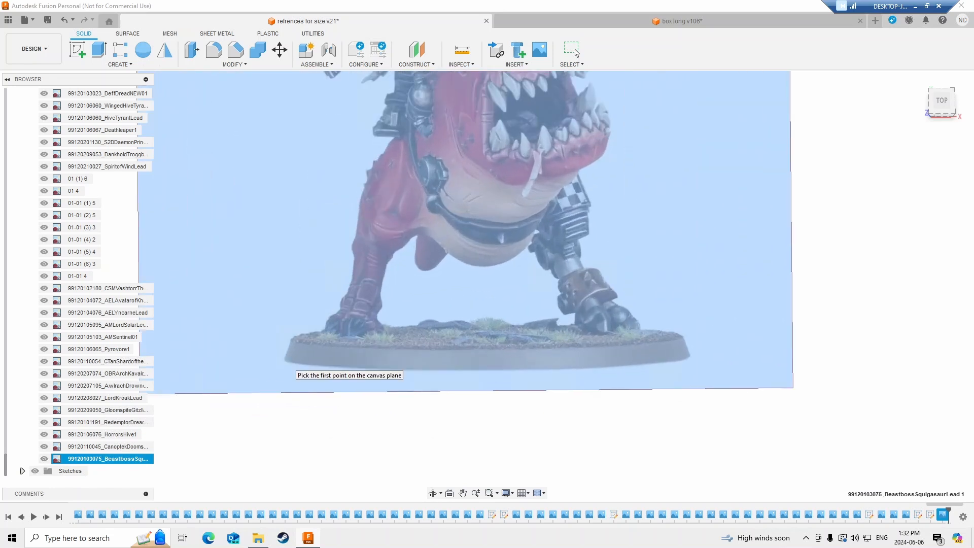
click(284, 359)
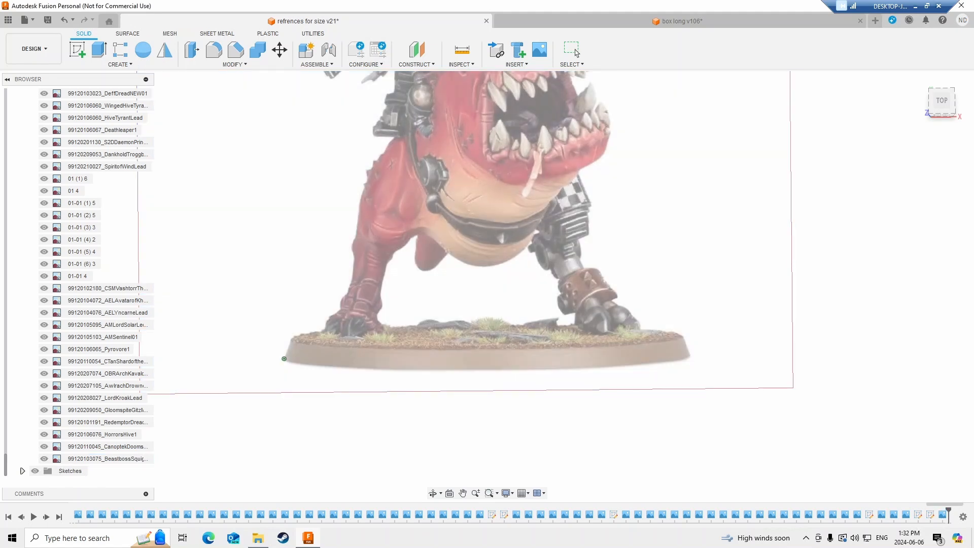
click(690, 355)
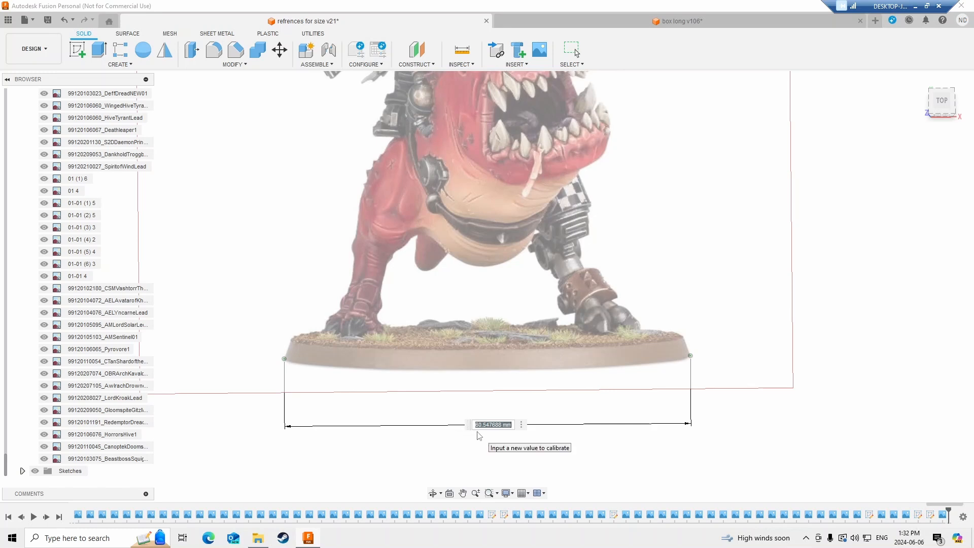
text(80)
key(Return)
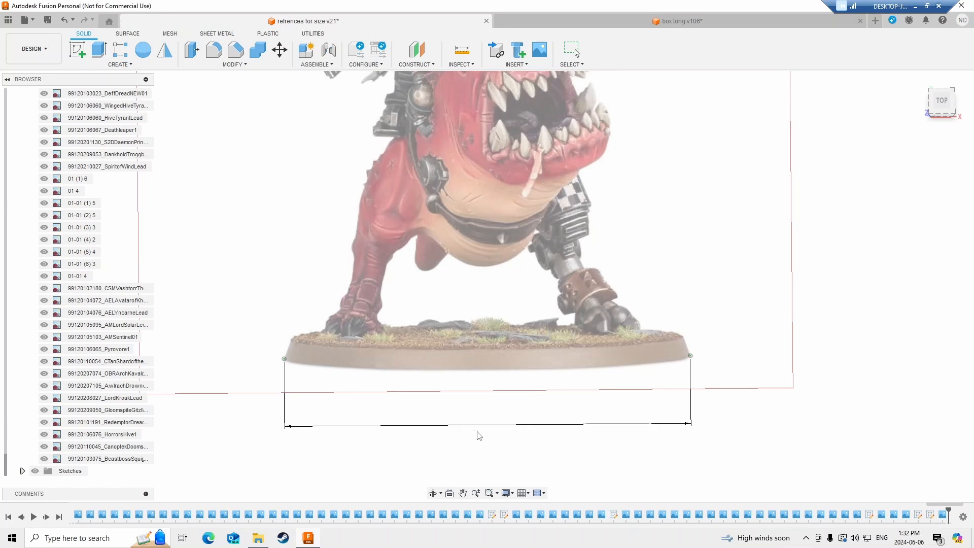
- Start a new sketch on the bounding-rectangle profile of the stacked red squigs miniature beside the newly calibrated canvas
scroll(484, 419, down, 4)
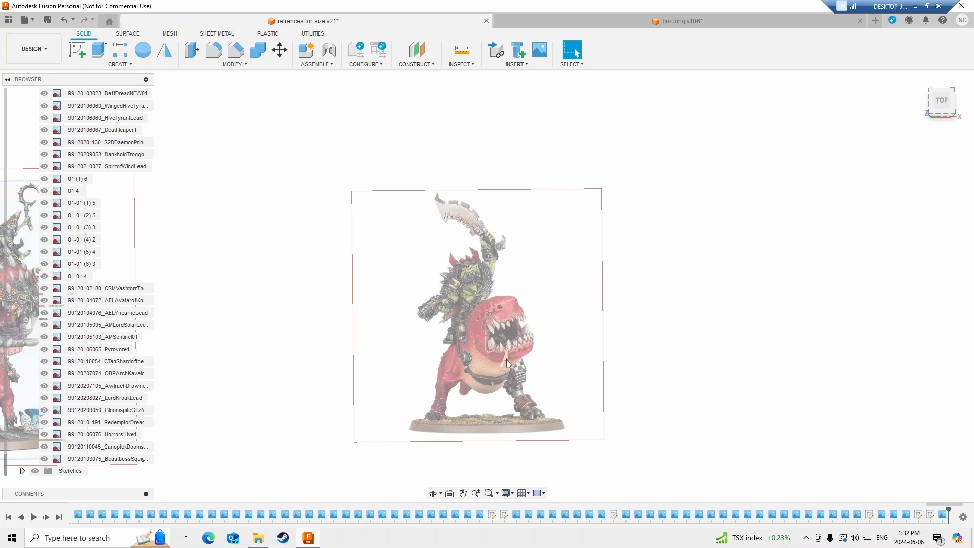
scroll(497, 360, down, 2)
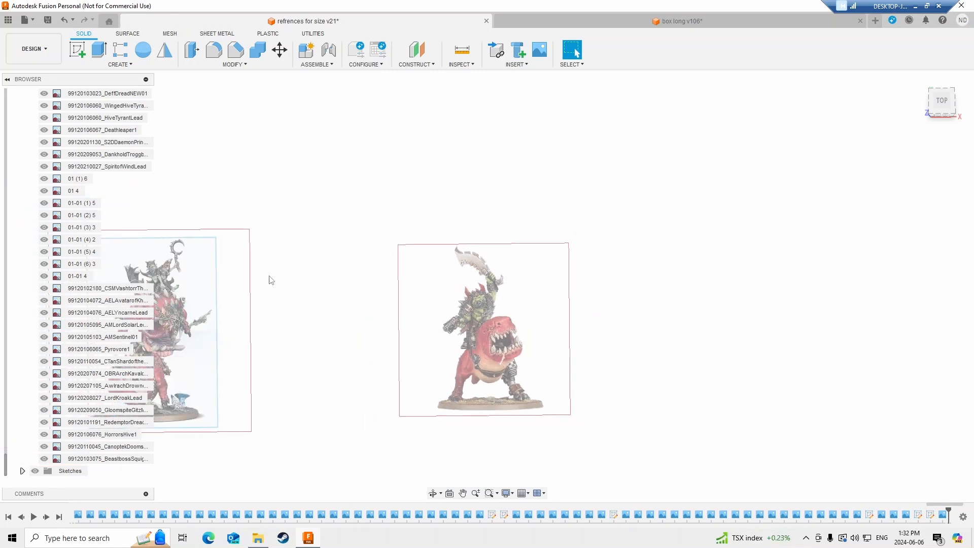
click(77, 50)
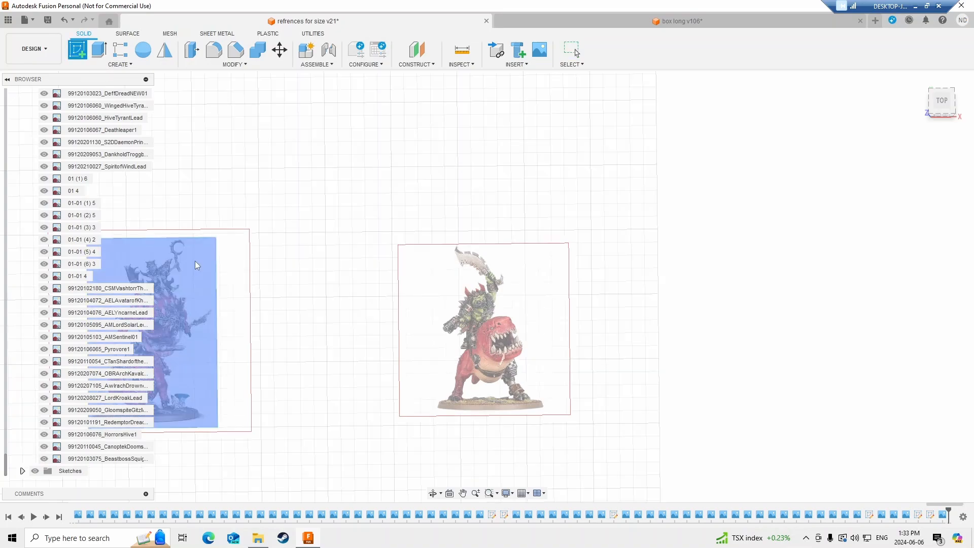
click(197, 263)
scroll(471, 301, down, 5)
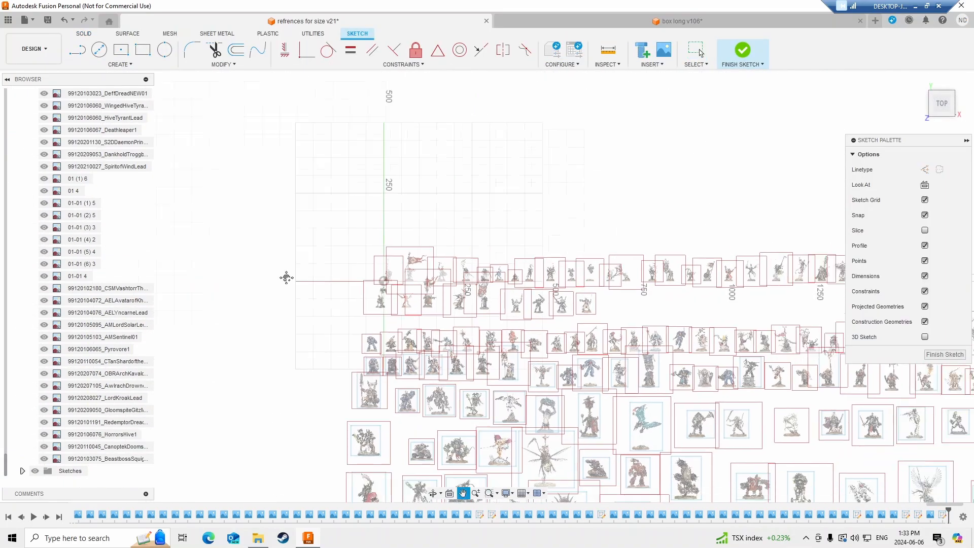
scroll(444, 351, up, 6)
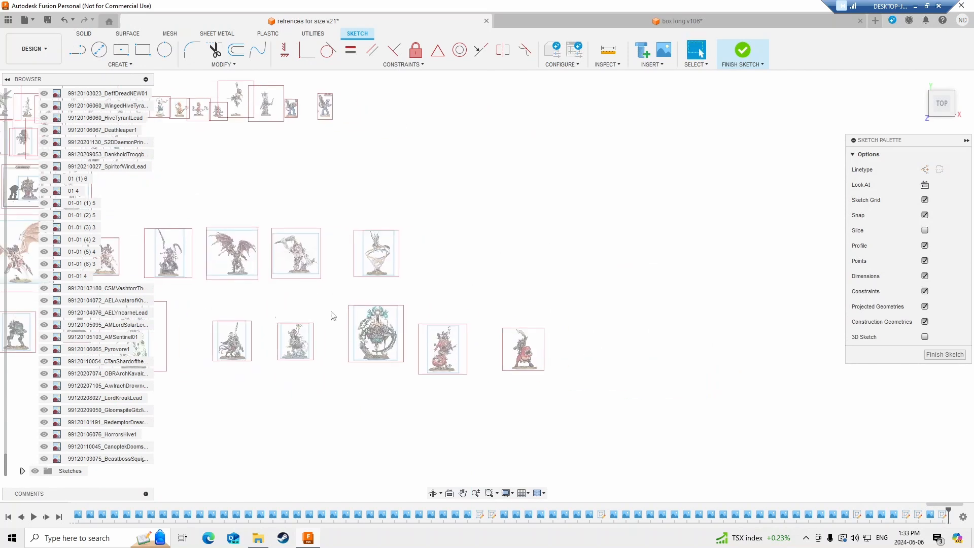
middle_drag(634, 379, 475, 378)
scroll(491, 368, up, 4)
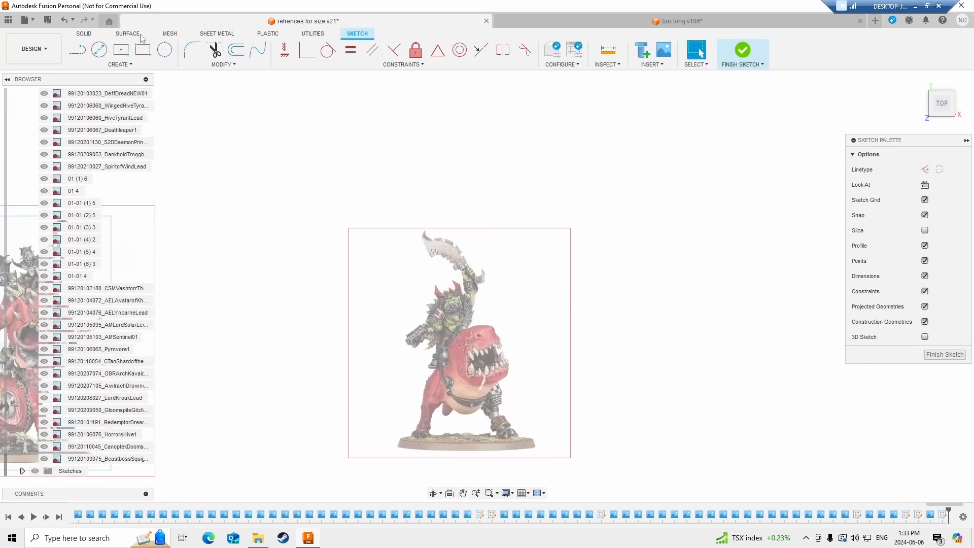
- Sketch a rectangle about 85 mm wide and 127 mm high around the BeastbossSquigasaurLead miniature and its base, and finish the sketch
click(144, 51)
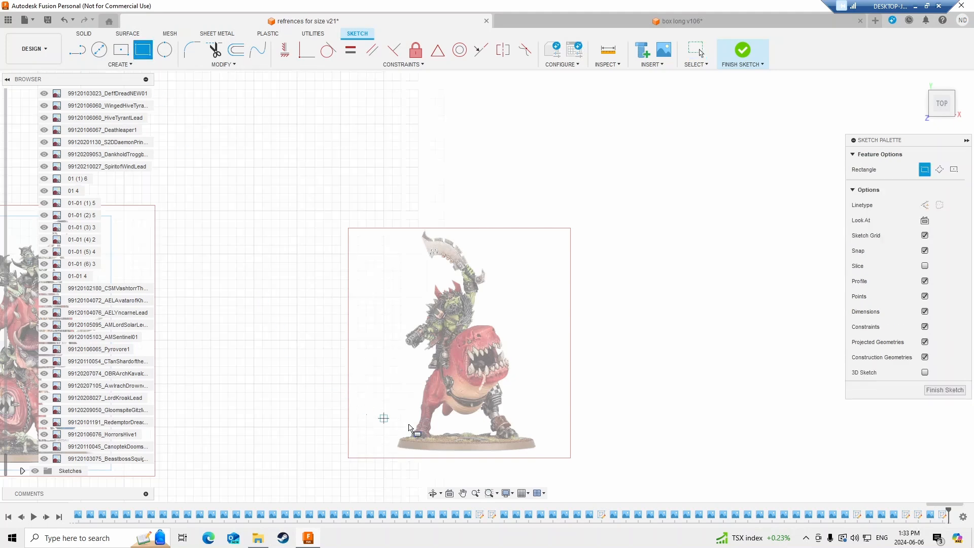
scroll(389, 444, up, 2)
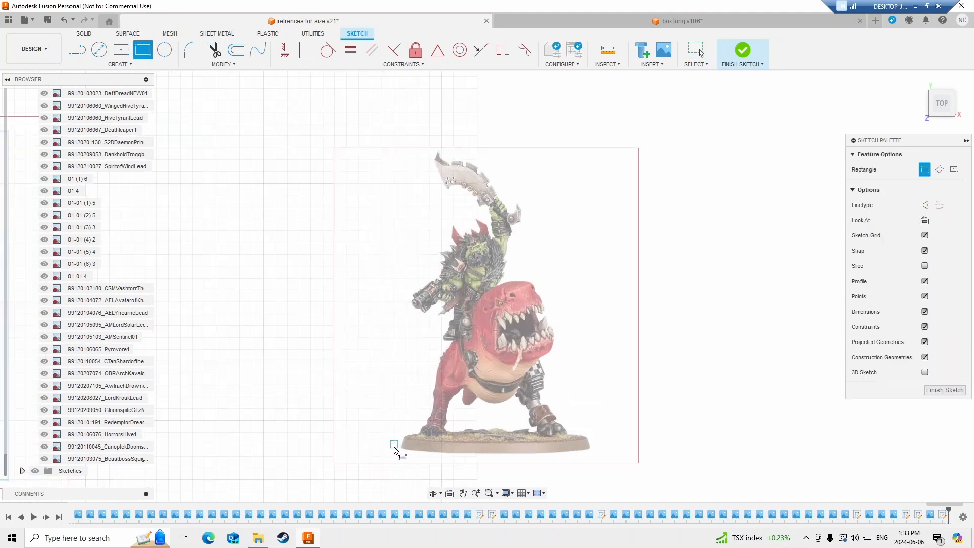
scroll(395, 458, up, 1)
scroll(395, 459, up, 2)
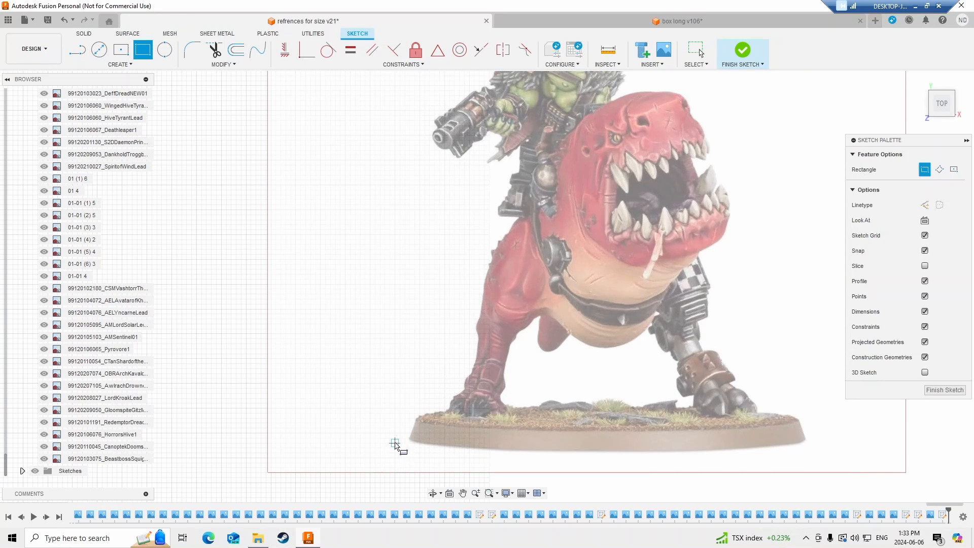
click(394, 445)
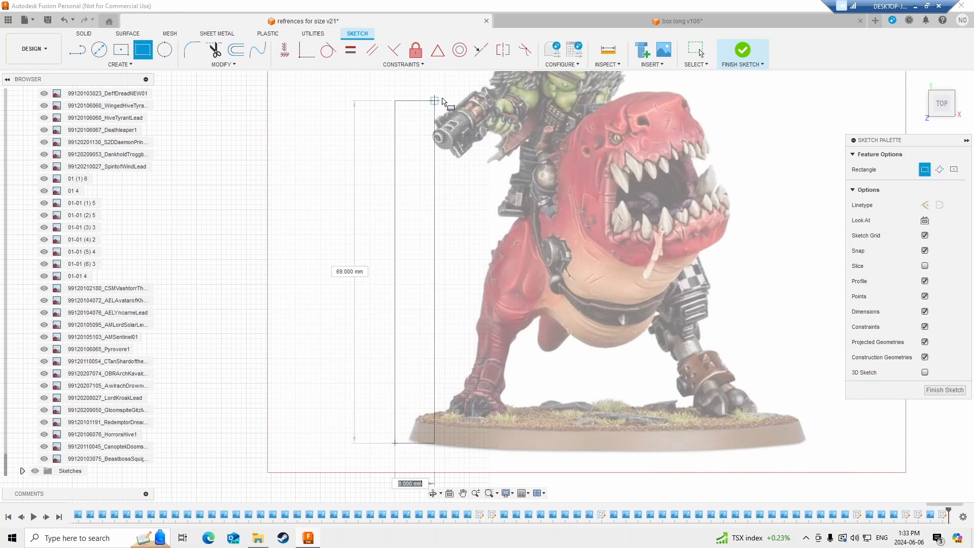
scroll(500, 161, down, 1)
scroll(542, 145, down, 3)
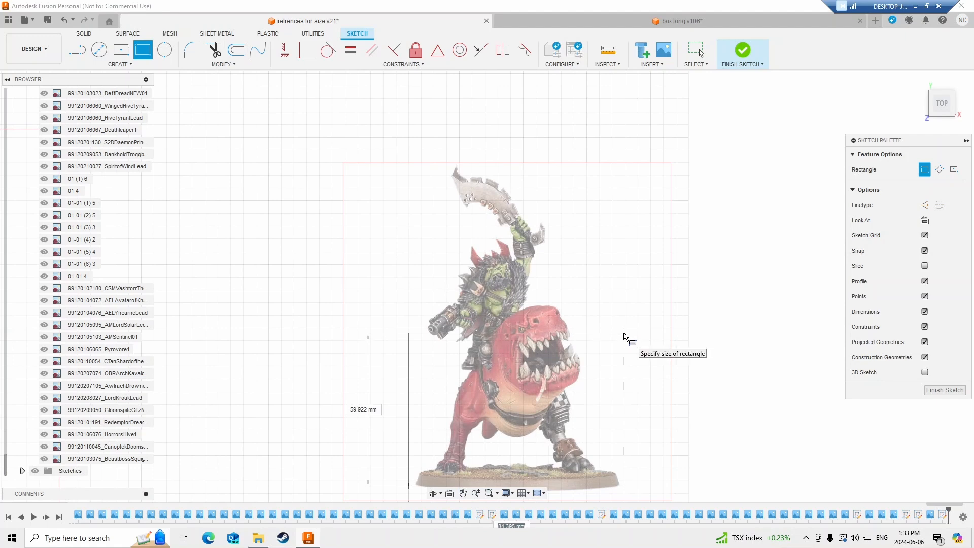
click(625, 162)
scroll(653, 268, down, 3)
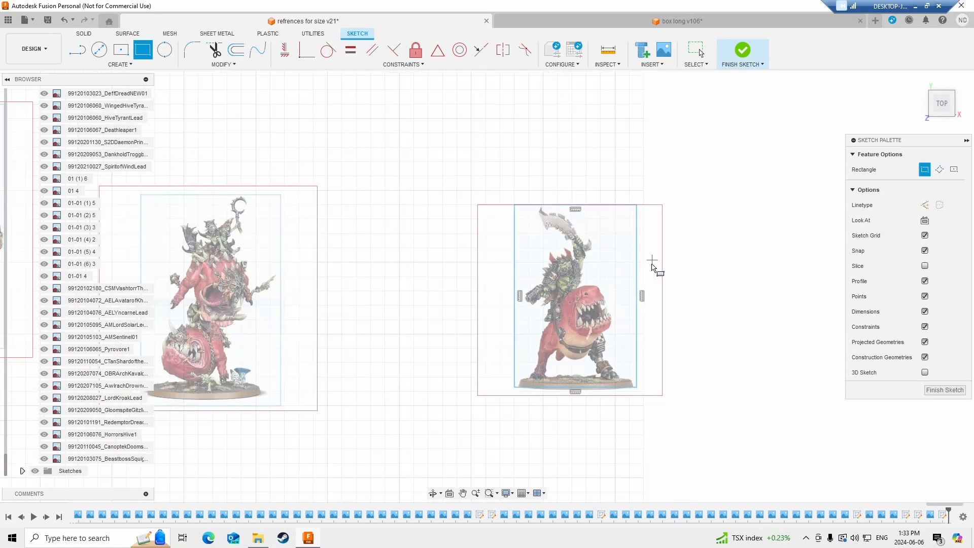
click(944, 390)
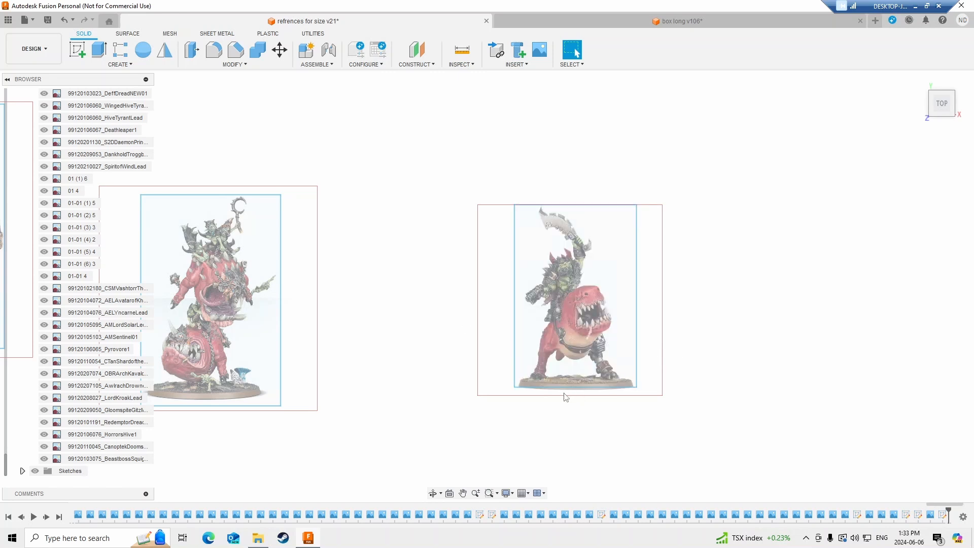
- Check the width and height of the new rectangle around the squigasaur miniature
click(523, 205)
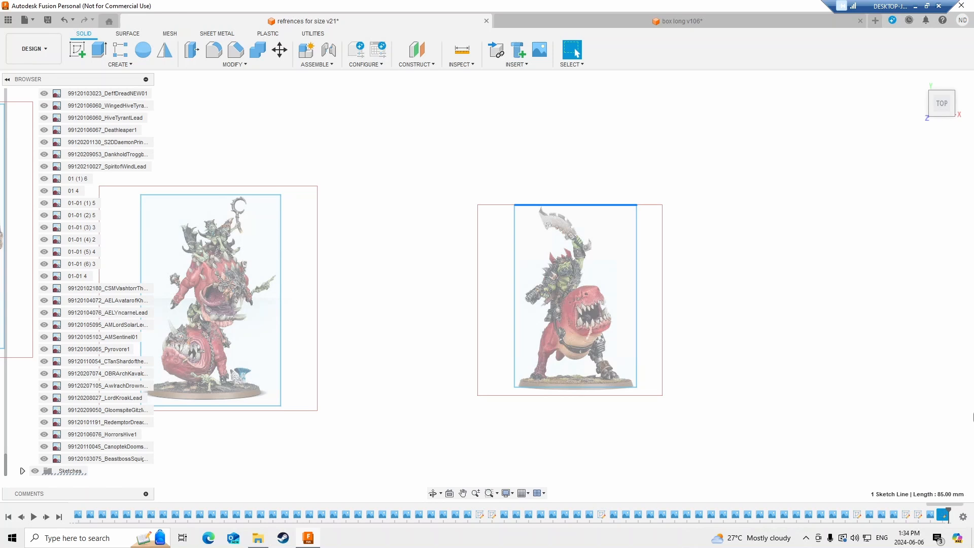
click(515, 244)
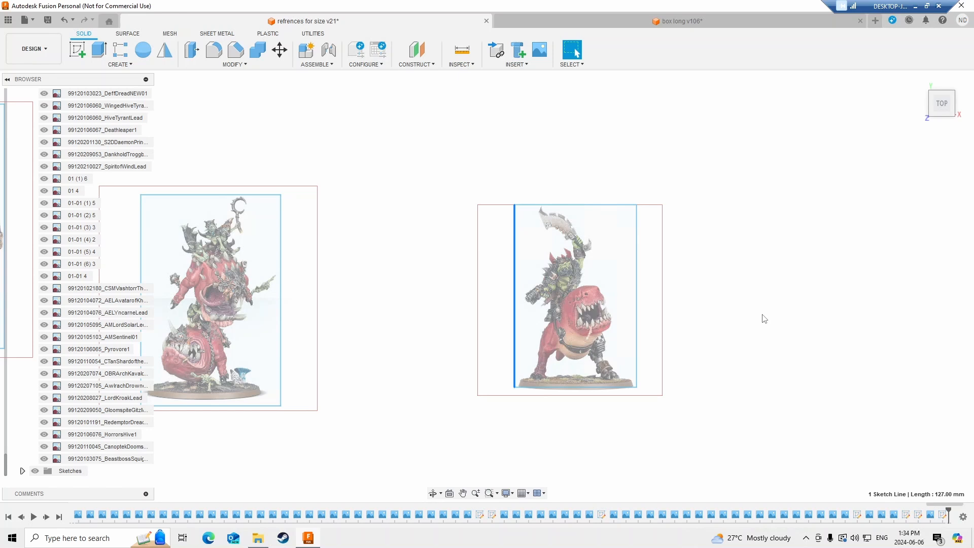
click(740, 348)
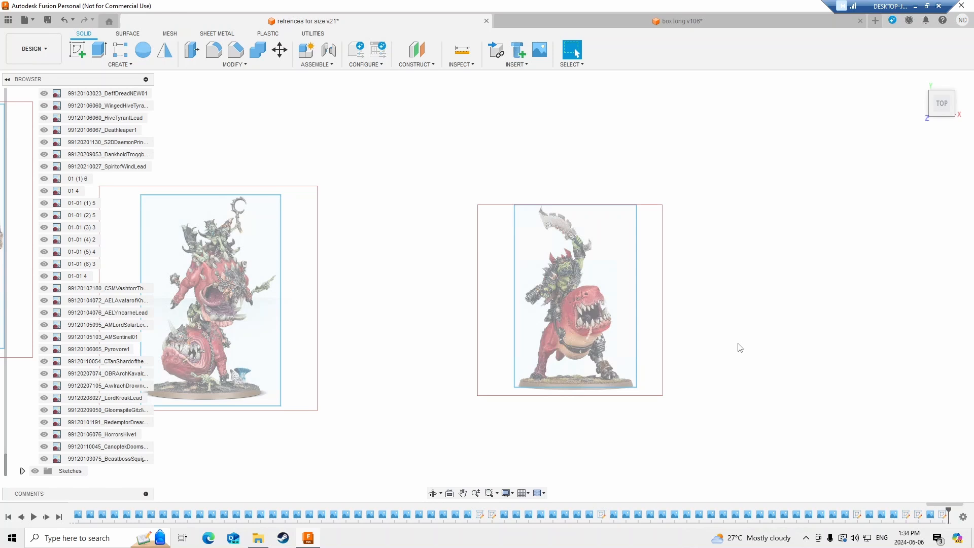
- Switch to the box long design and show only the body 60 single too tall widest, viewed from above
click(681, 22)
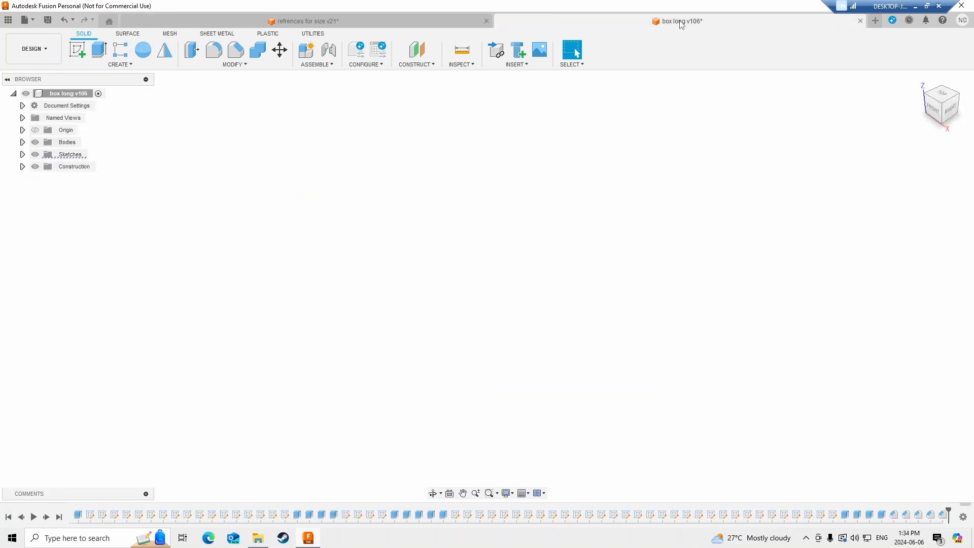
click(22, 142)
scroll(30, 153, down, 2)
scroll(79, 248, down, 20)
scroll(81, 249, down, 20)
scroll(87, 254, down, 20)
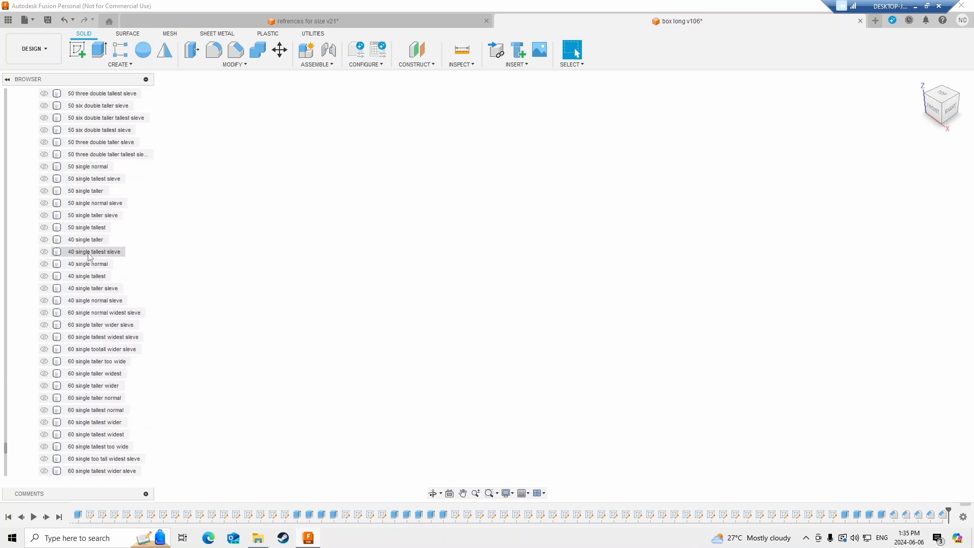
scroll(88, 256, down, 5)
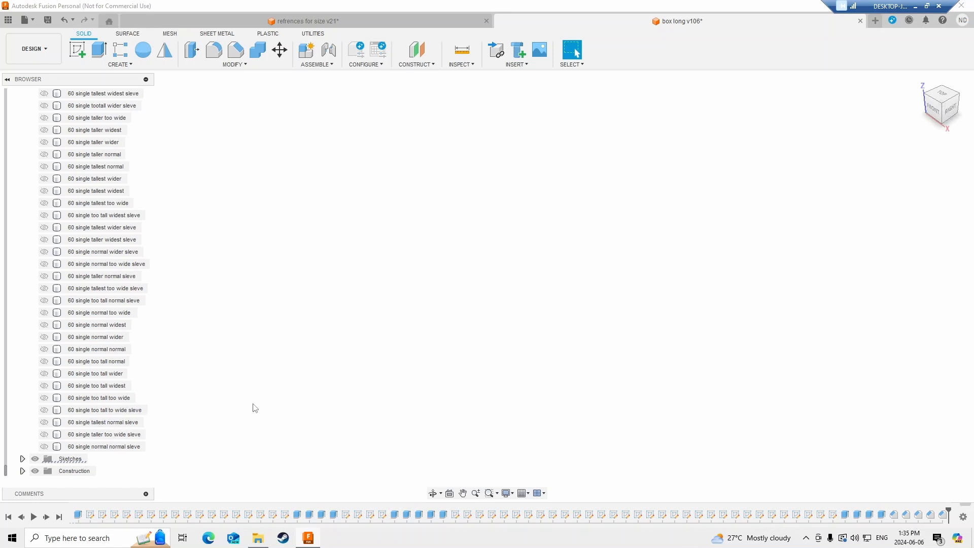
click(44, 386)
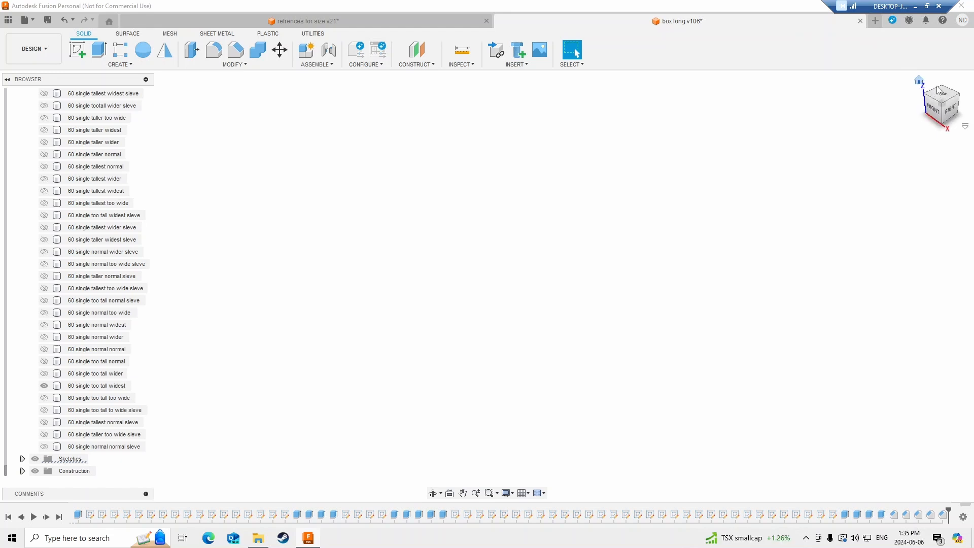
click(529, 289)
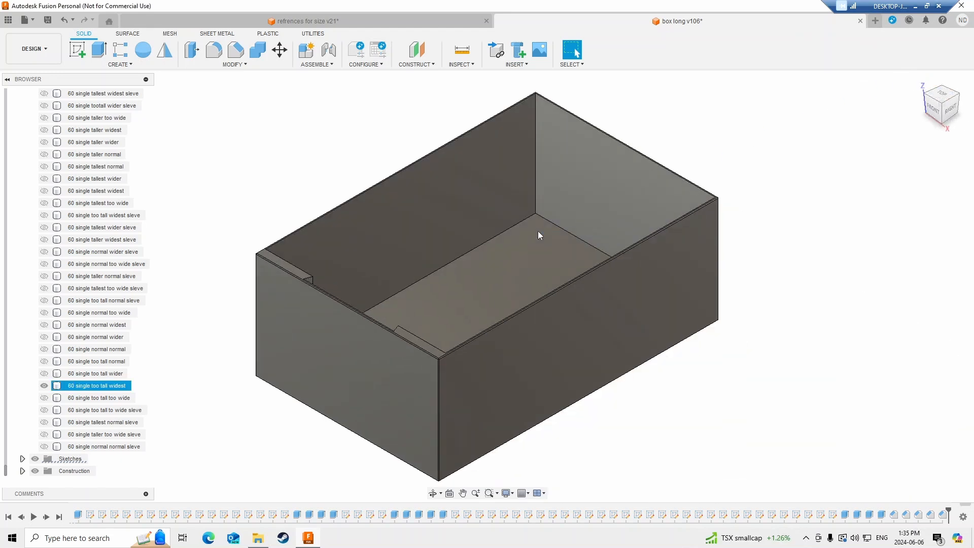
scroll(526, 297, down, 4)
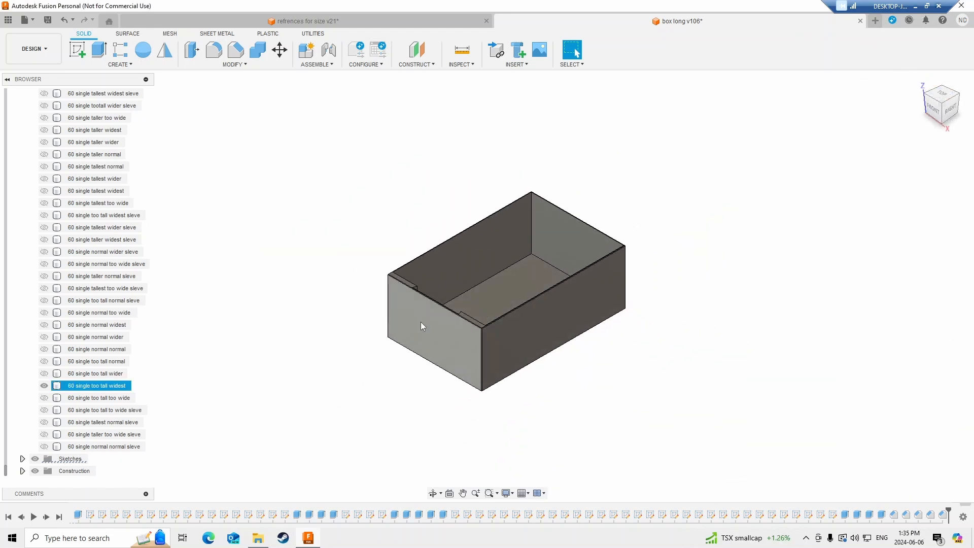
shift+middle_drag(421, 320, 450, 412)
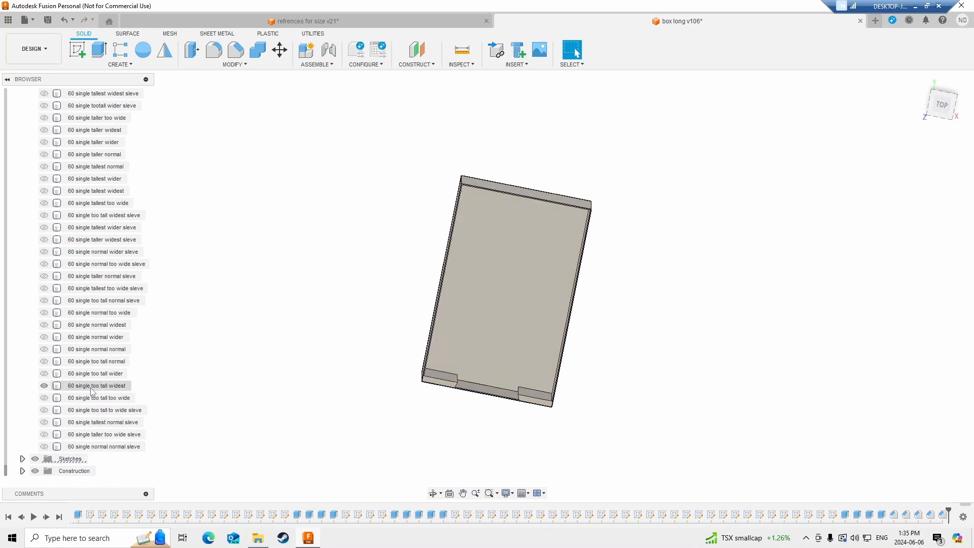
- Return to the refrences for size design and check the width of the winged hive tyrant's bounding rectangle
click(354, 21)
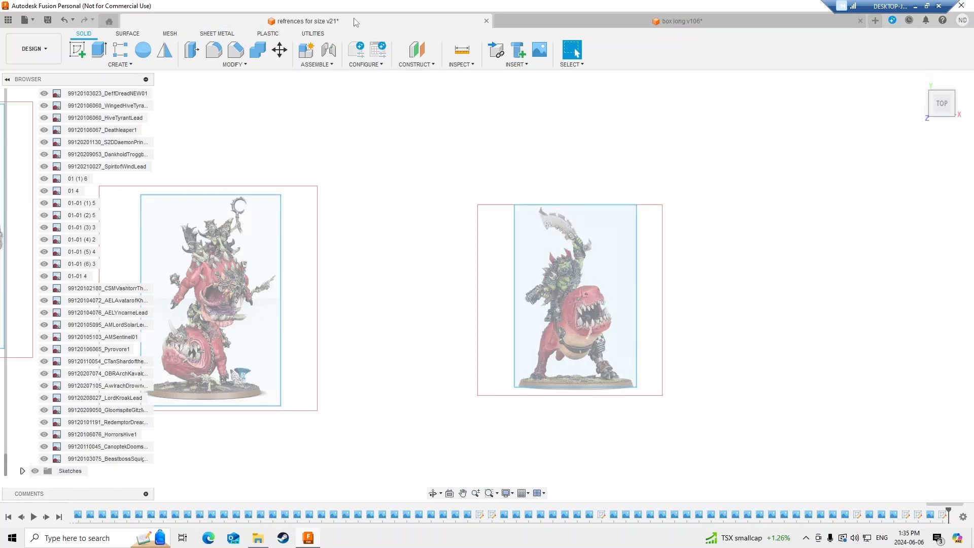
scroll(437, 264, down, 3)
scroll(401, 264, down, 4)
middle_drag(410, 298, 614, 299)
middle_drag(331, 292, 540, 286)
scroll(340, 276, up, 1)
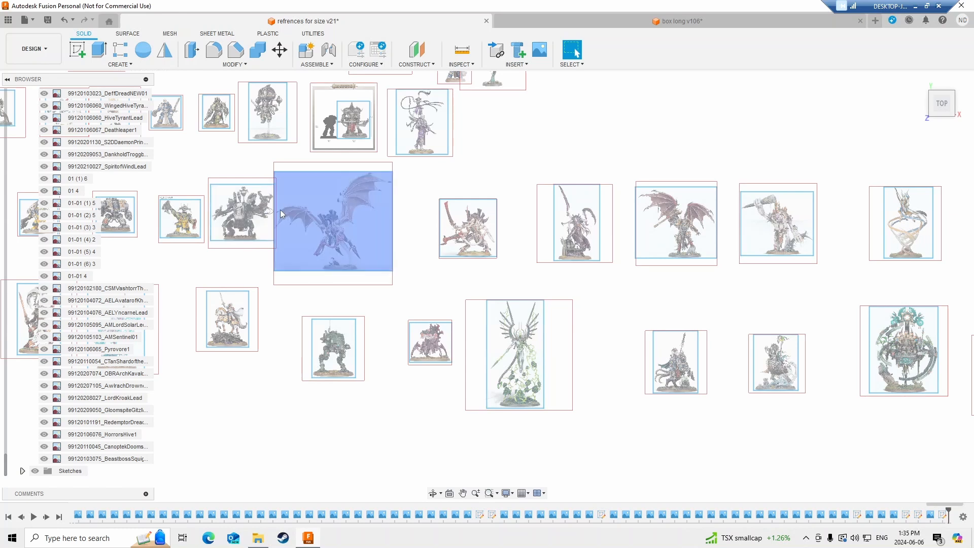
click(356, 272)
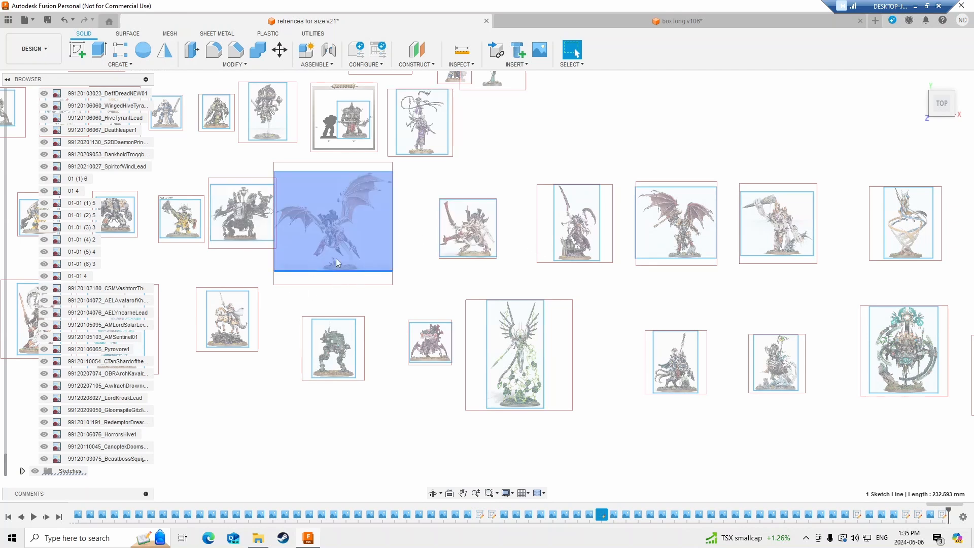
- Check the width of the bounding rectangle around the wingless hive tyrant with the red sword
middle_drag(580, 270, 515, 283)
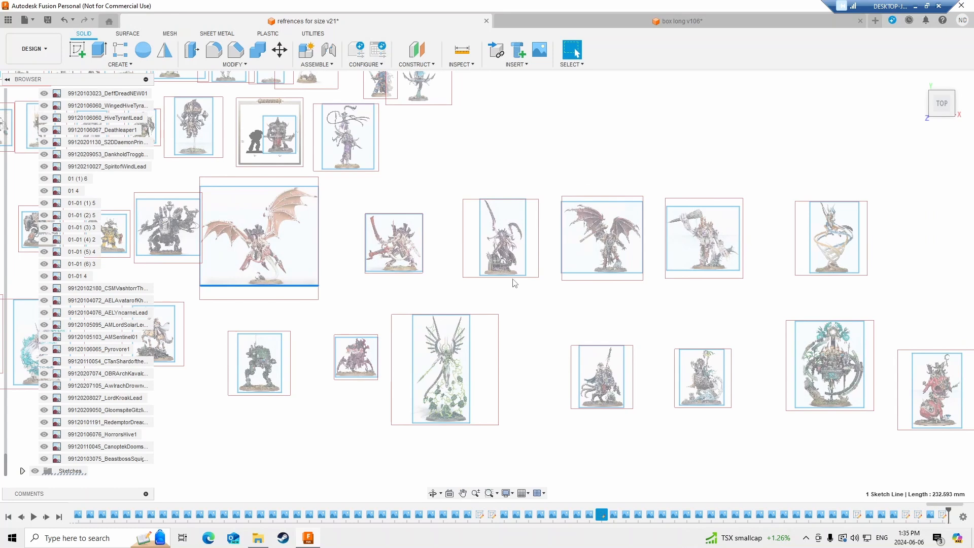
scroll(501, 284, up, 2)
scroll(501, 280, up, 3)
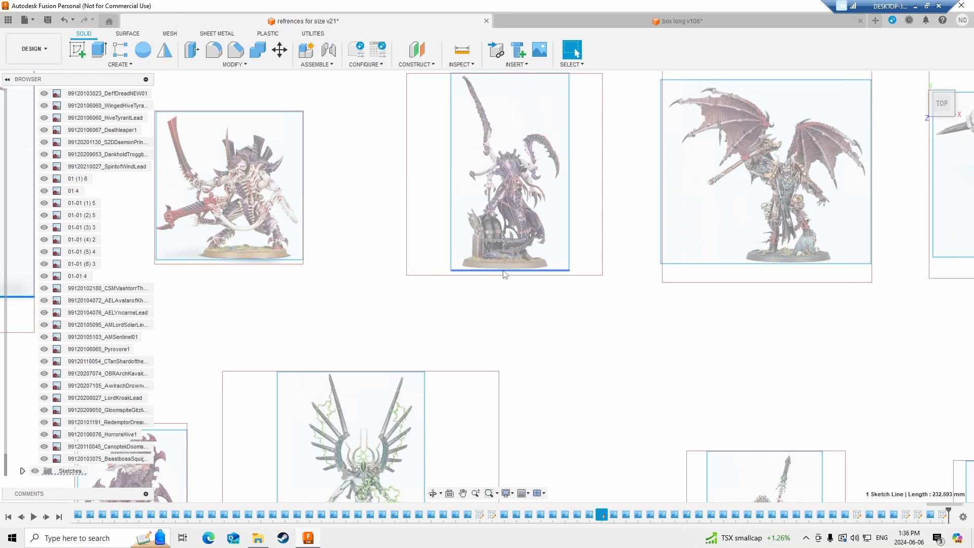
scroll(387, 273, down, 3)
middle_drag(394, 278, 489, 275)
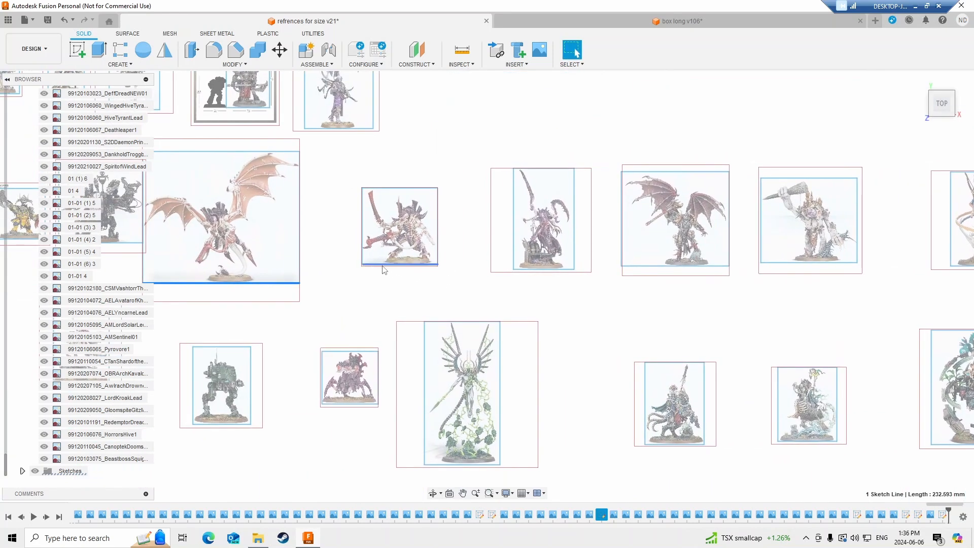
click(383, 264)
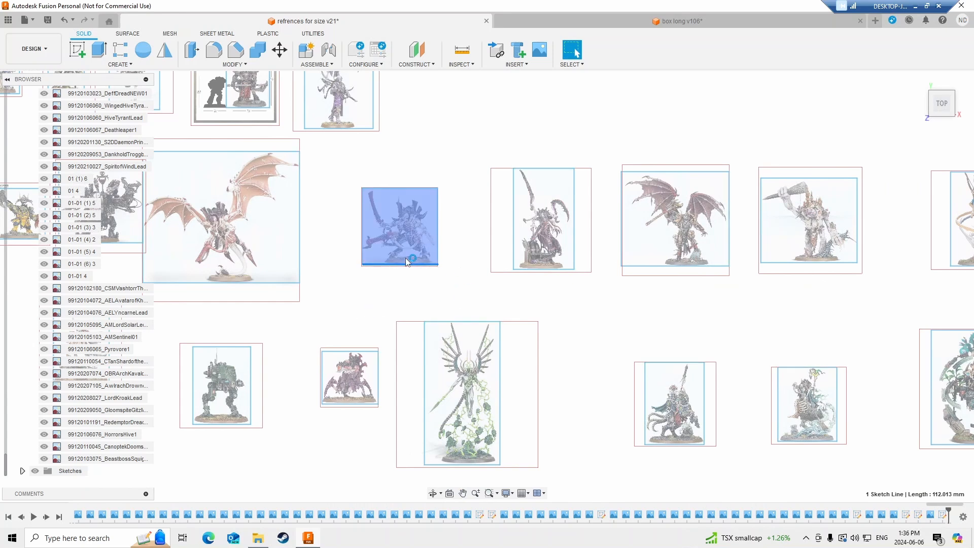
- Check the width of the yellow ork's bounding rectangle and compare it with the neighbouring miniatures in its row
scroll(389, 269, down, 4)
middle_drag(389, 276, 359, 279)
scroll(363, 269, up, 8)
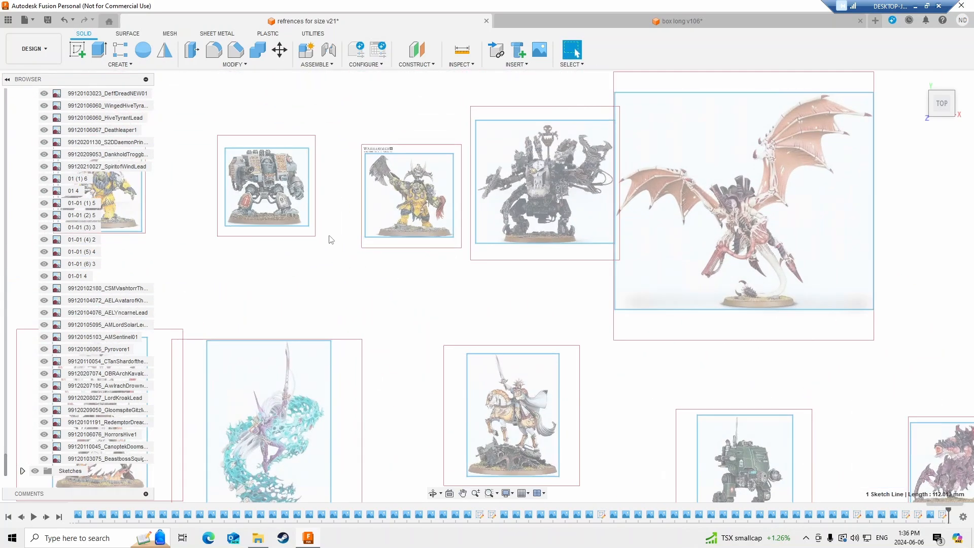
click(376, 237)
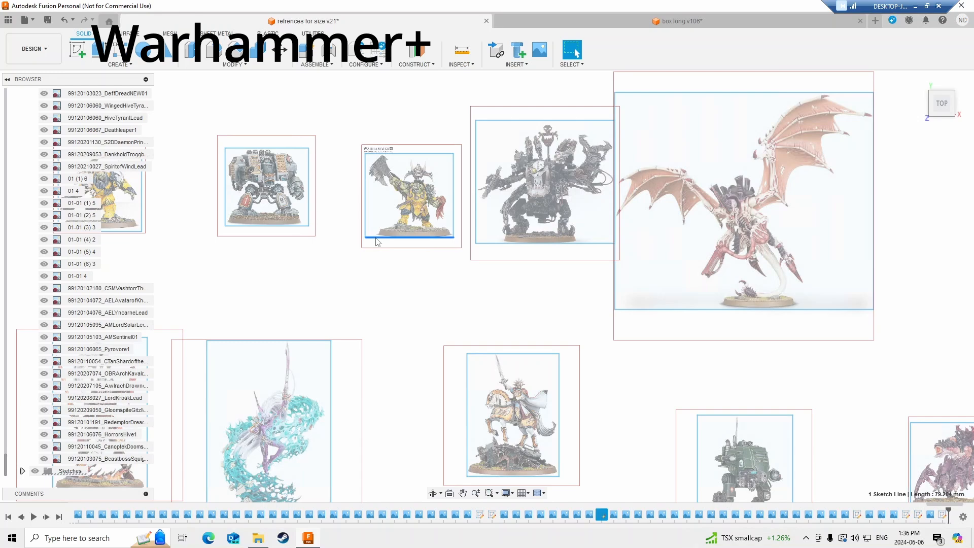
scroll(433, 339, down, 4)
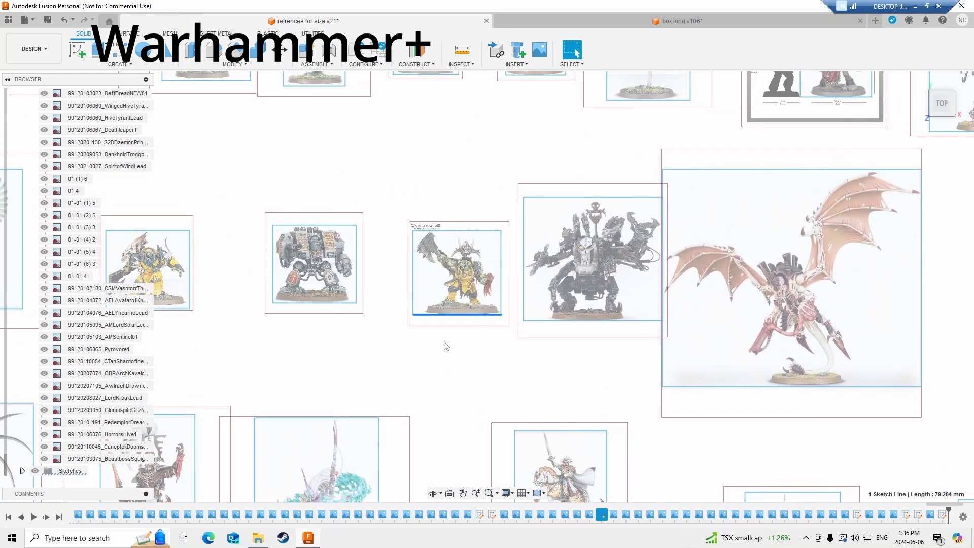
scroll(445, 347, up, 3)
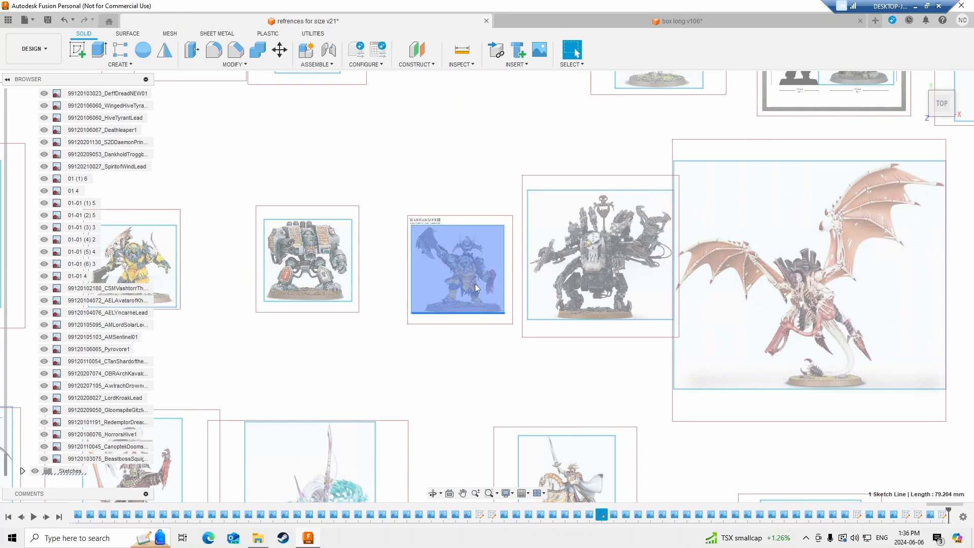
middle_drag(318, 309, 396, 312)
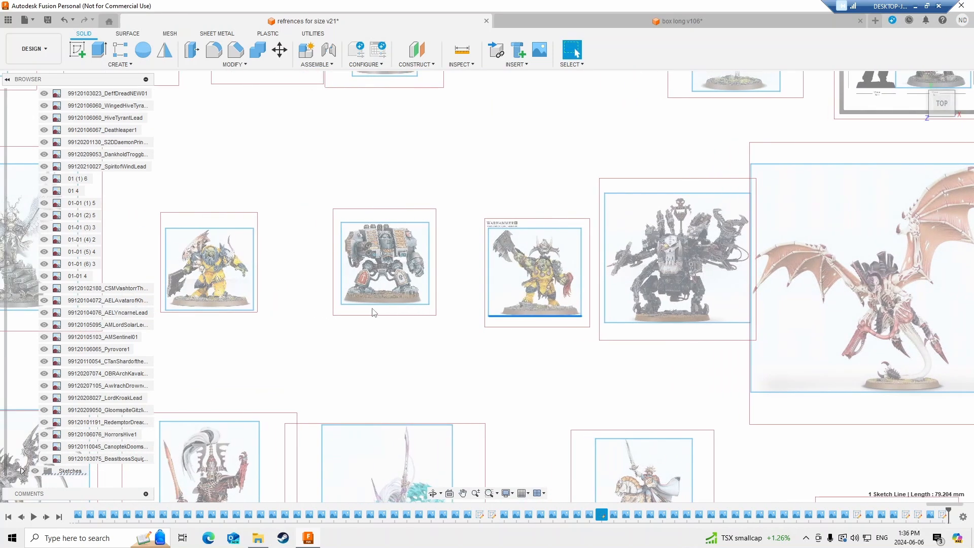
- Check the width of the bounding rectangle around the grey dreadnought between the two yellow miniatures
click(373, 305)
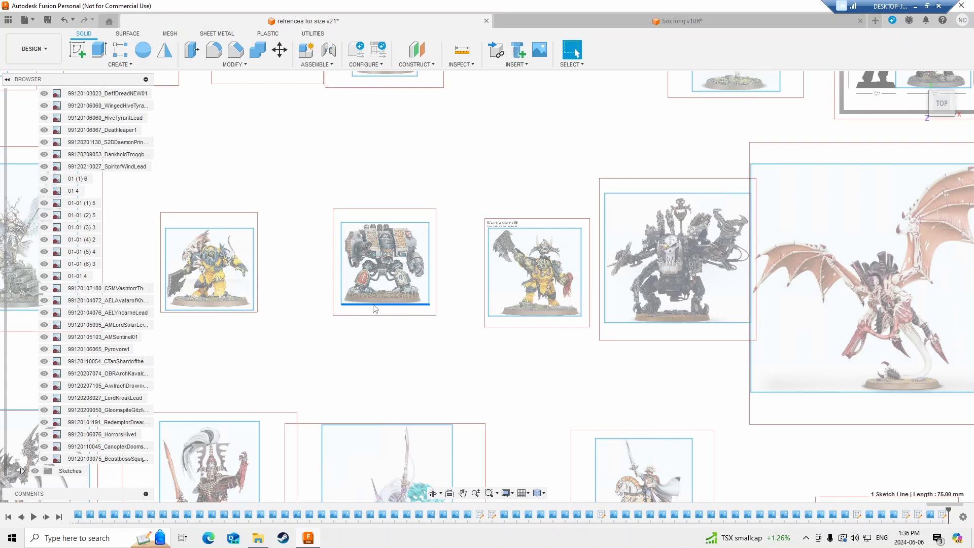
click(429, 277)
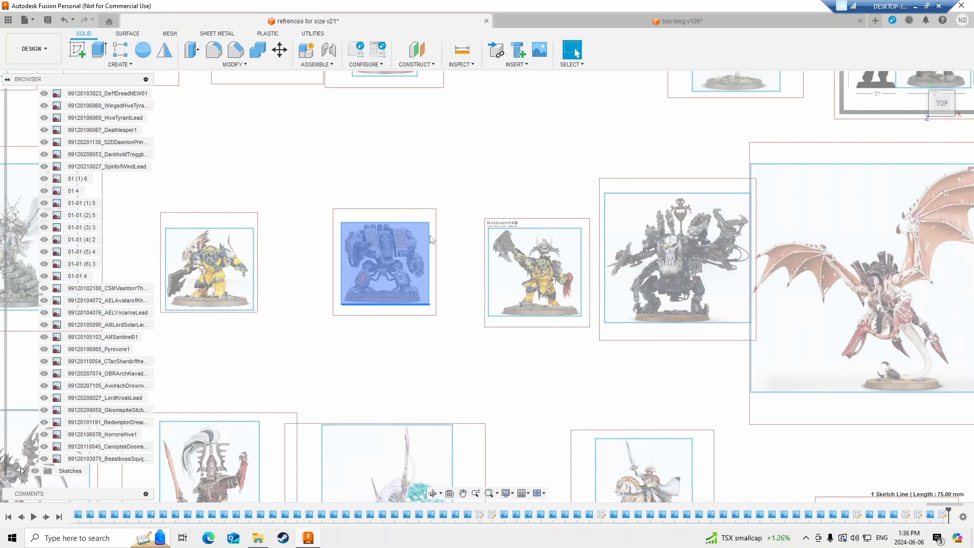
scroll(400, 313, down, 3)
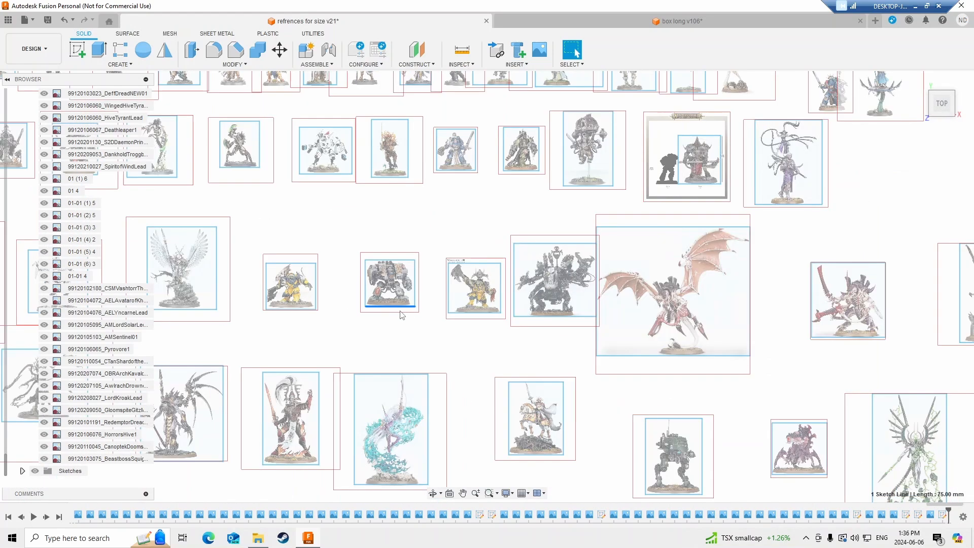
scroll(401, 315, down, 3)
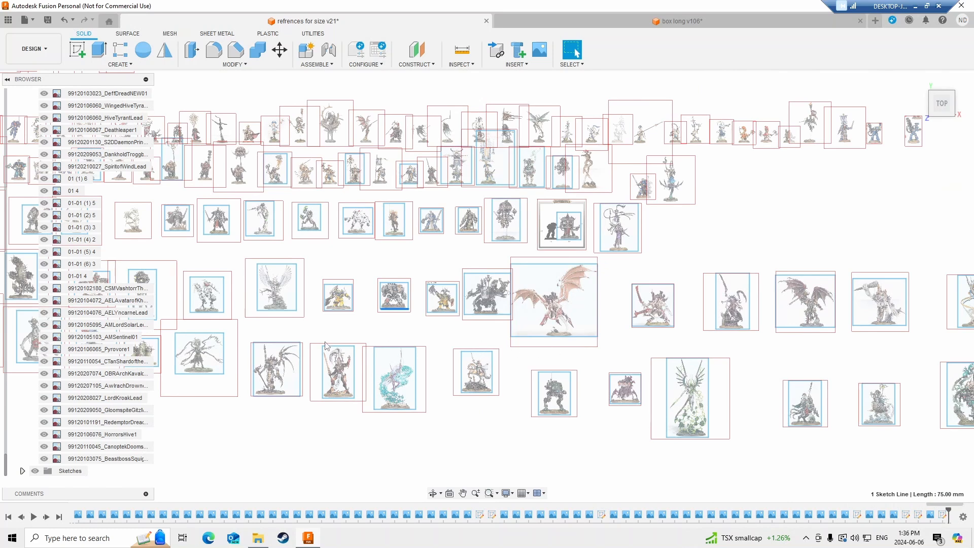
- Examine the rows of reference miniatures and compare their bounding rectangles across the whole layout
scroll(325, 347, left, 10)
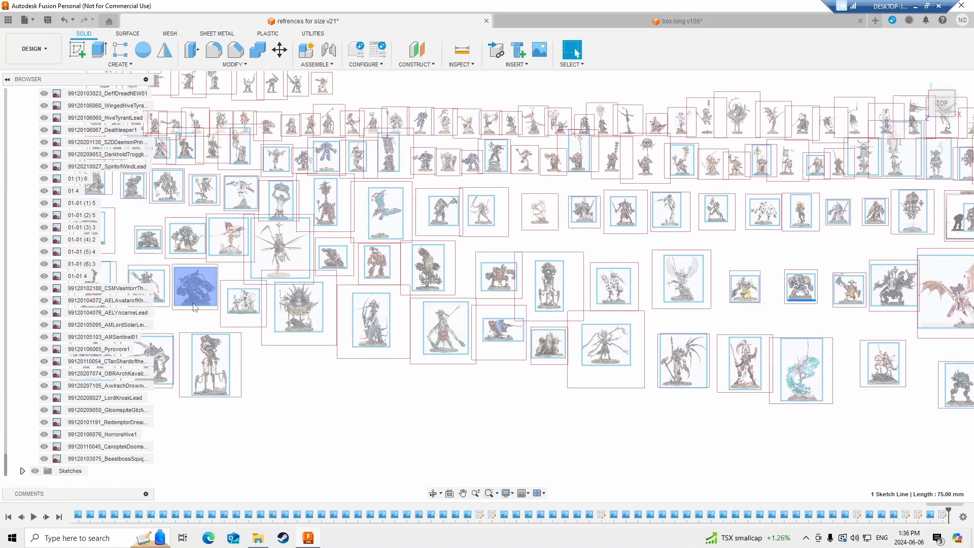
scroll(194, 306, left, 2)
scroll(473, 319, right, 7)
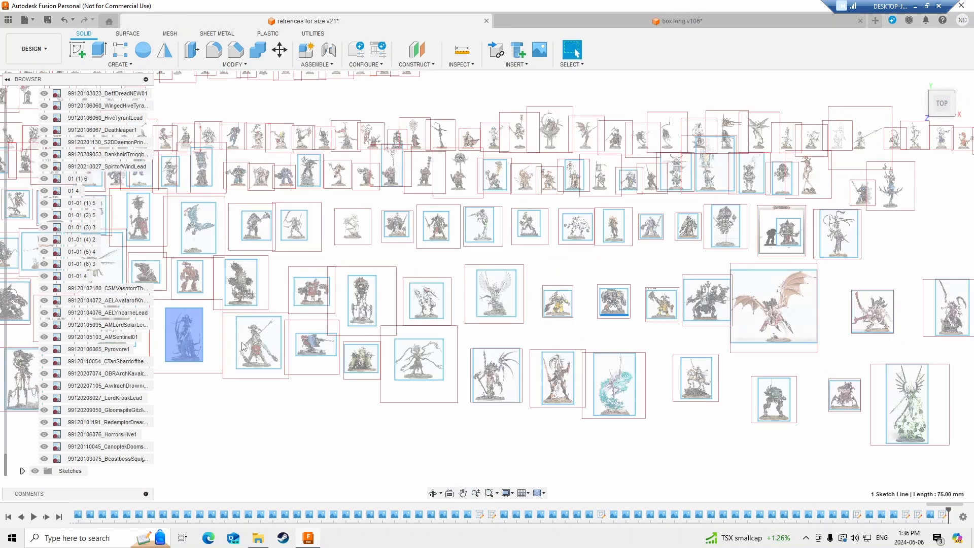
scroll(239, 342, right, 10)
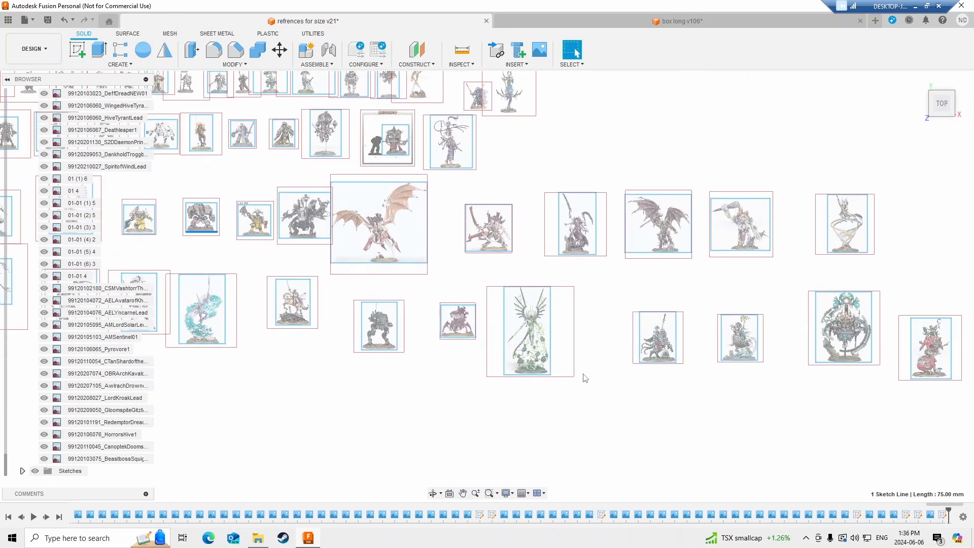
scroll(548, 376, left, 4)
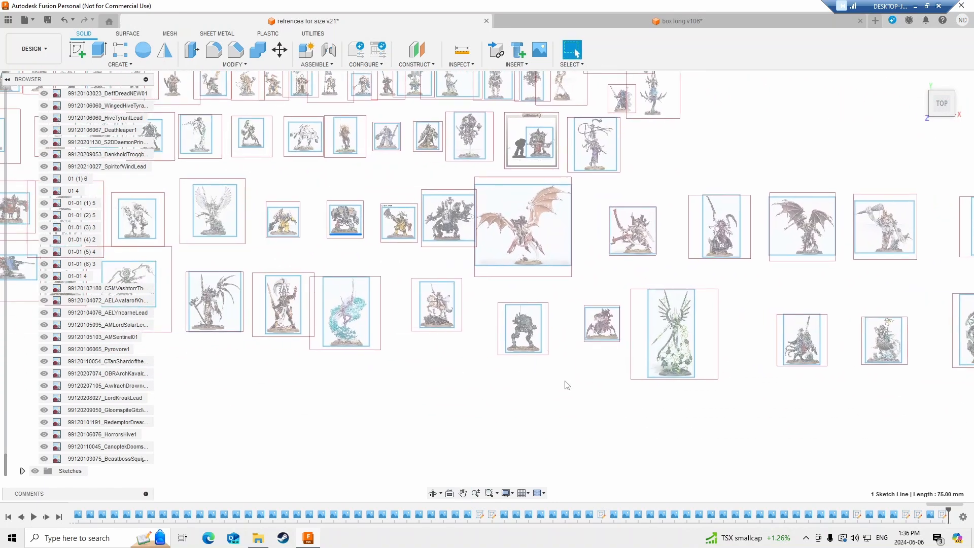
scroll(567, 385, right, 6)
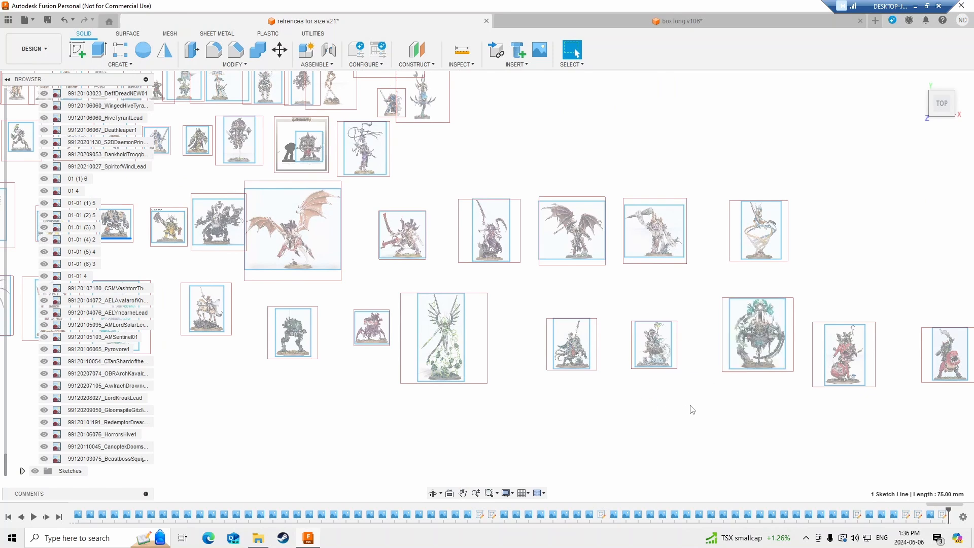
scroll(693, 410, right, 3)
scroll(400, 416, left, 5)
scroll(446, 407, left, 3)
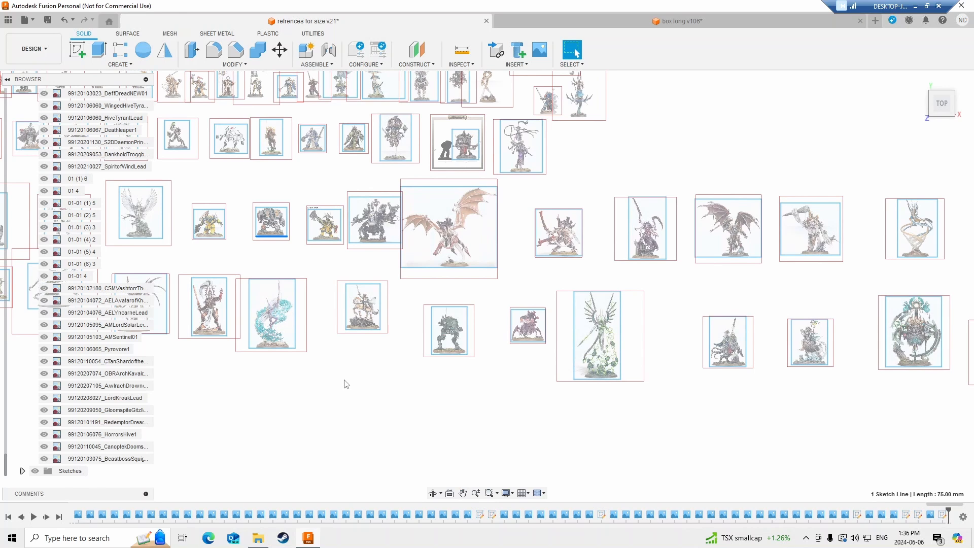
- Check the heights of the bounding rectangles around the tall winged miniature with green vines and the purple four-legged creature
click(620, 339)
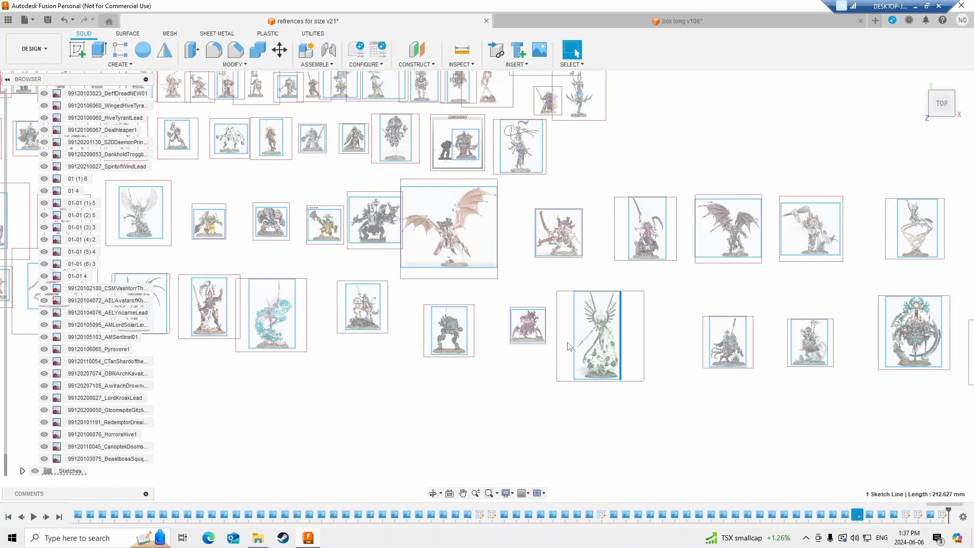
scroll(525, 351, up, 8)
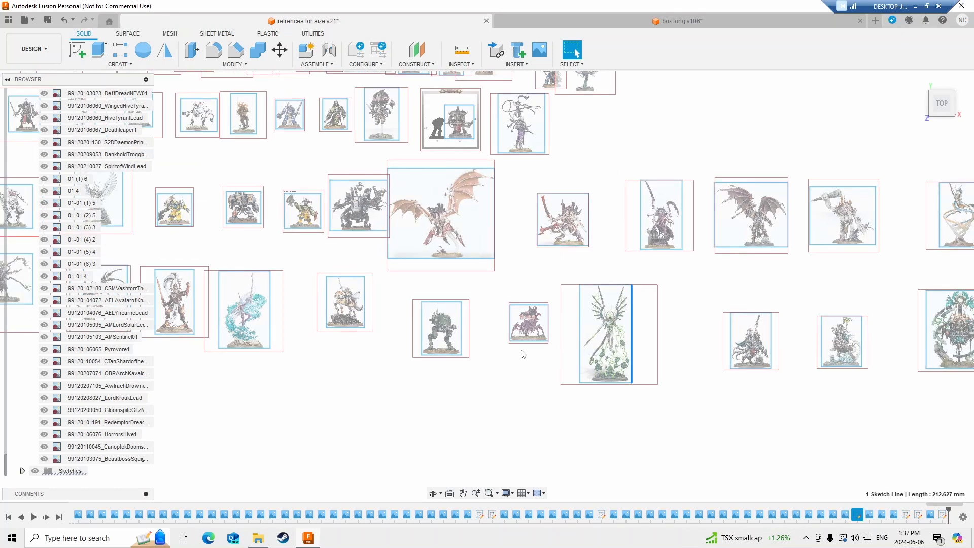
scroll(528, 352, up, 3)
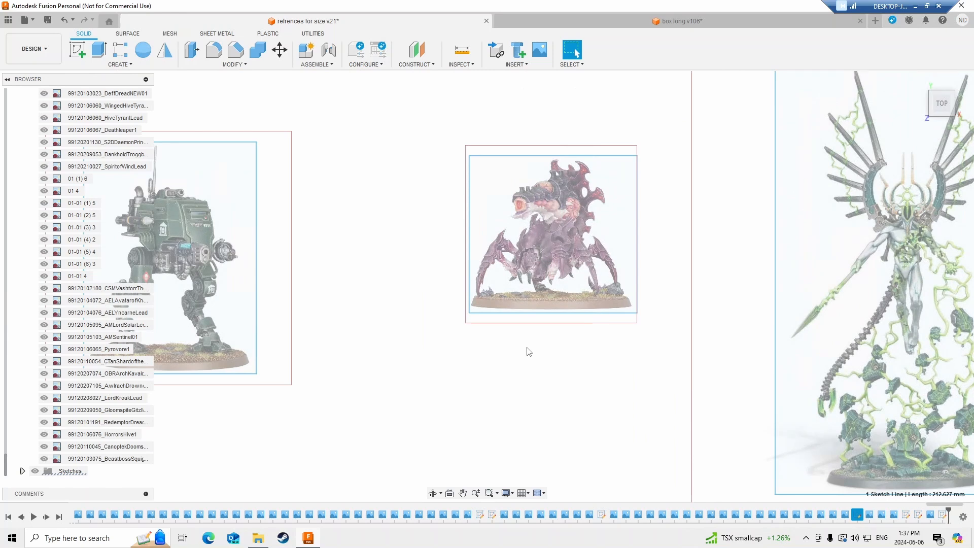
click(467, 275)
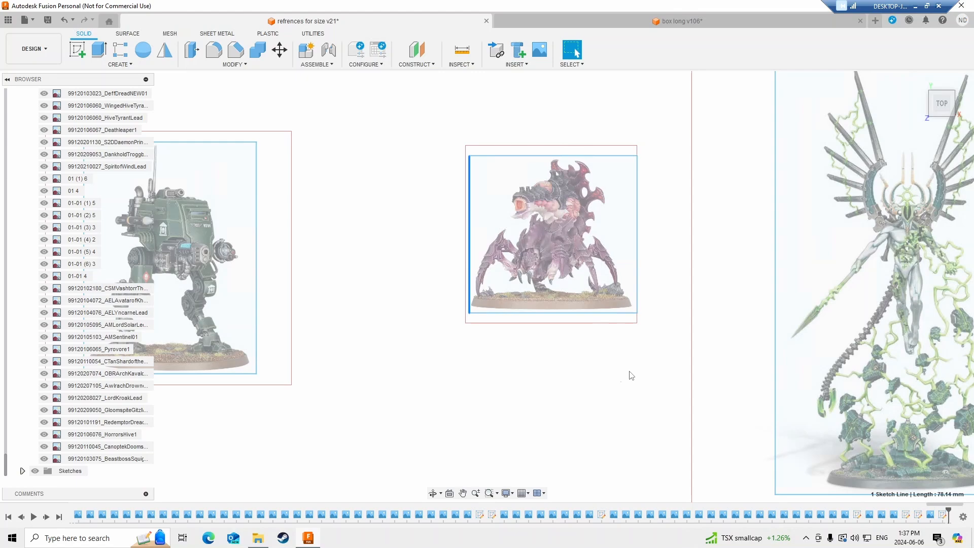
scroll(630, 374, down, 6)
middle_drag(787, 371, 472, 387)
middle_drag(613, 374, 327, 382)
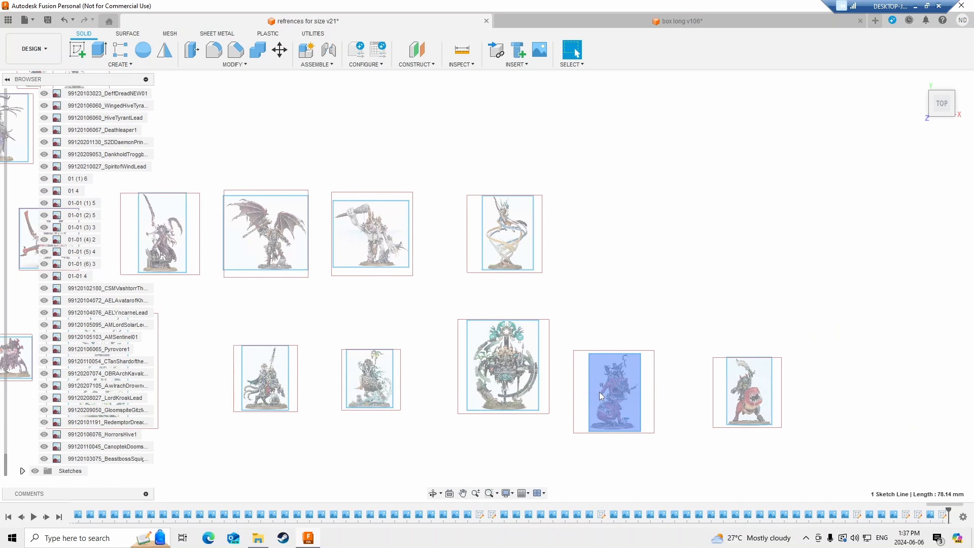
- Switch to the box long design, return to the home view and check the length of the box's inner vertical corner edge
click(696, 20)
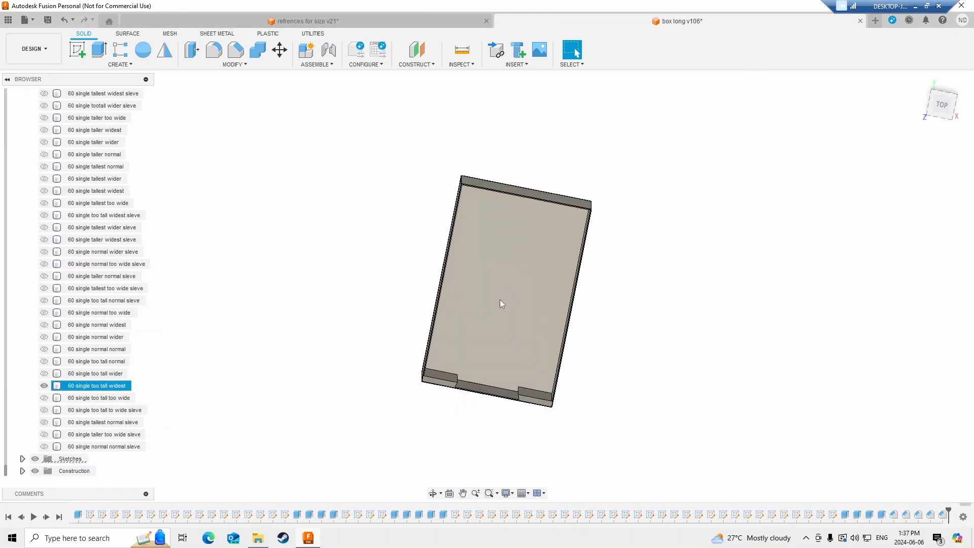
scroll(517, 304, down, 2)
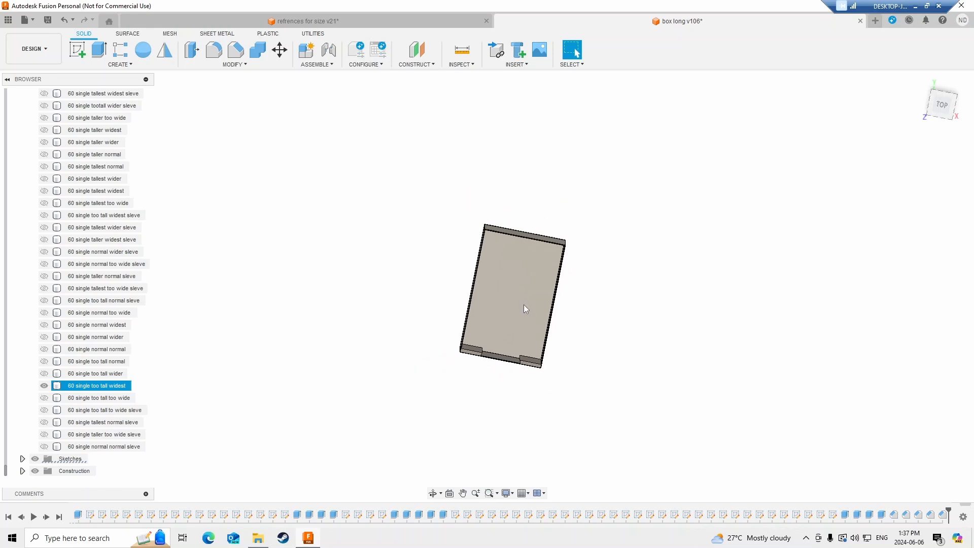
scroll(525, 305, up, 6)
scroll(525, 303, down, 2)
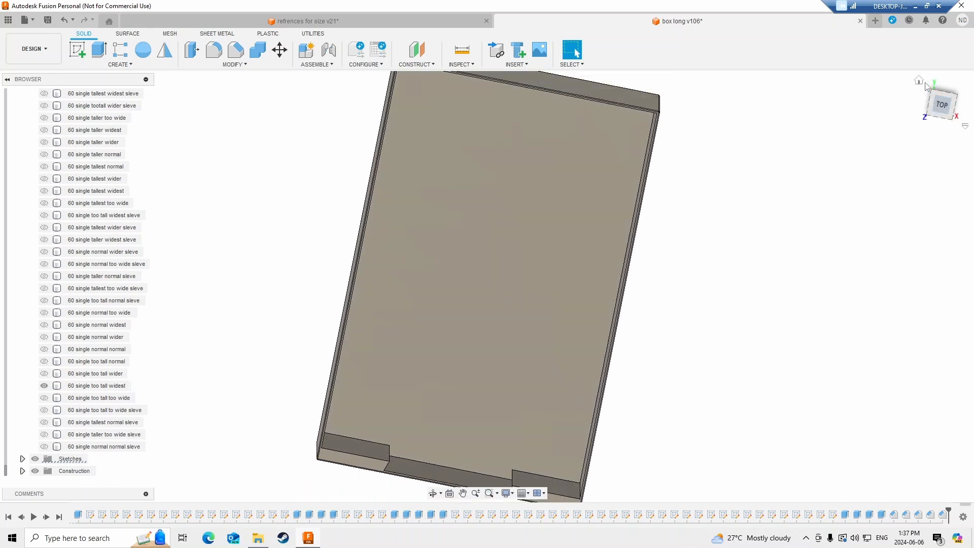
click(919, 81)
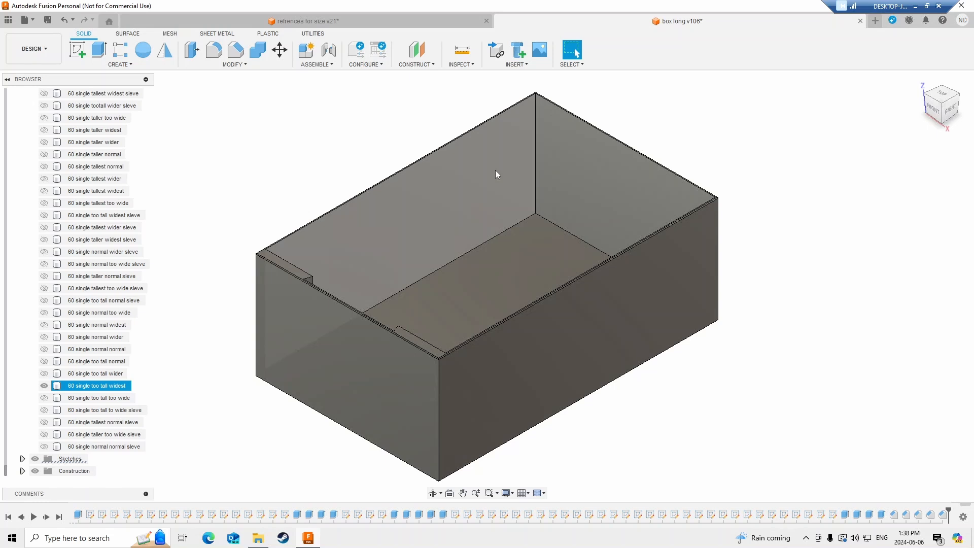
click(534, 154)
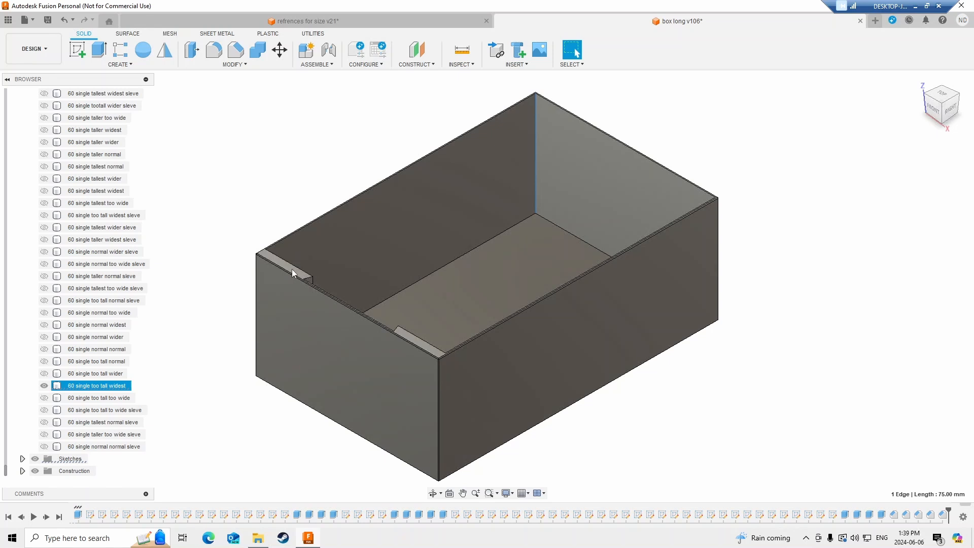
- Show the body 60 single too tall to wide sleve and view it together with the open box
scroll(234, 397, down, 1)
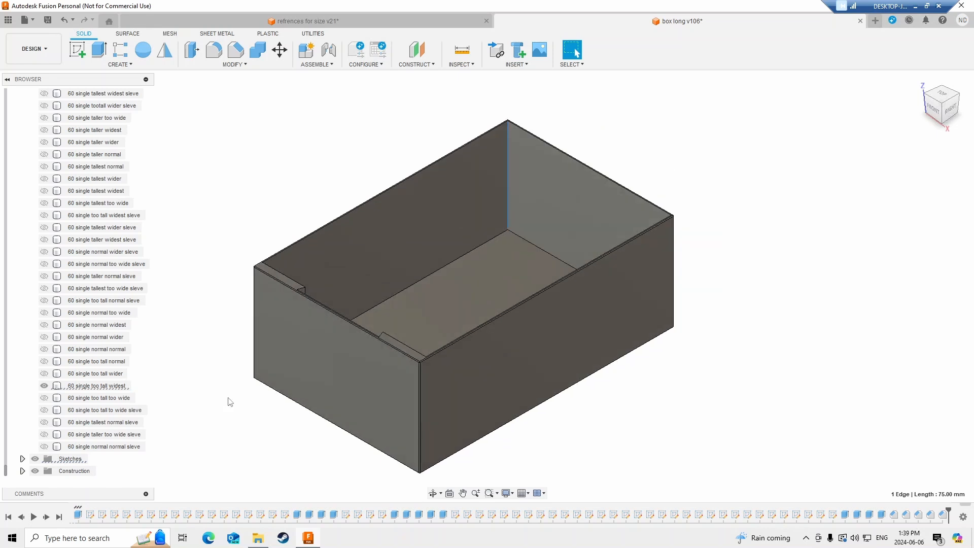
scroll(212, 408, down, 1)
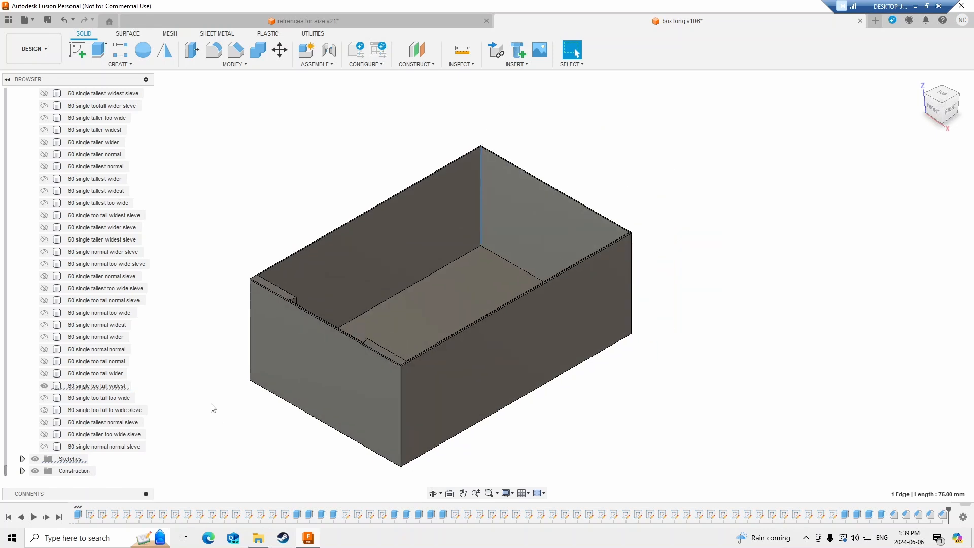
click(57, 411)
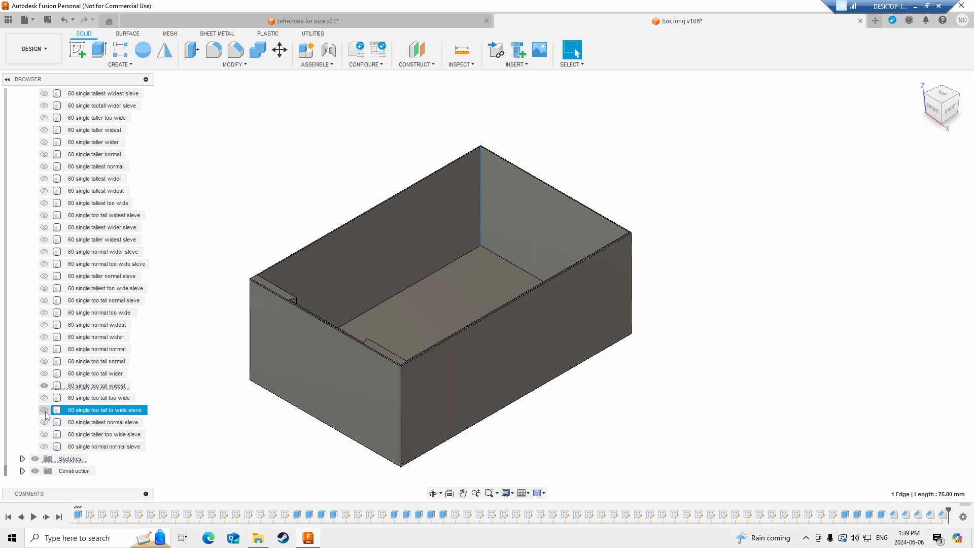
click(44, 410)
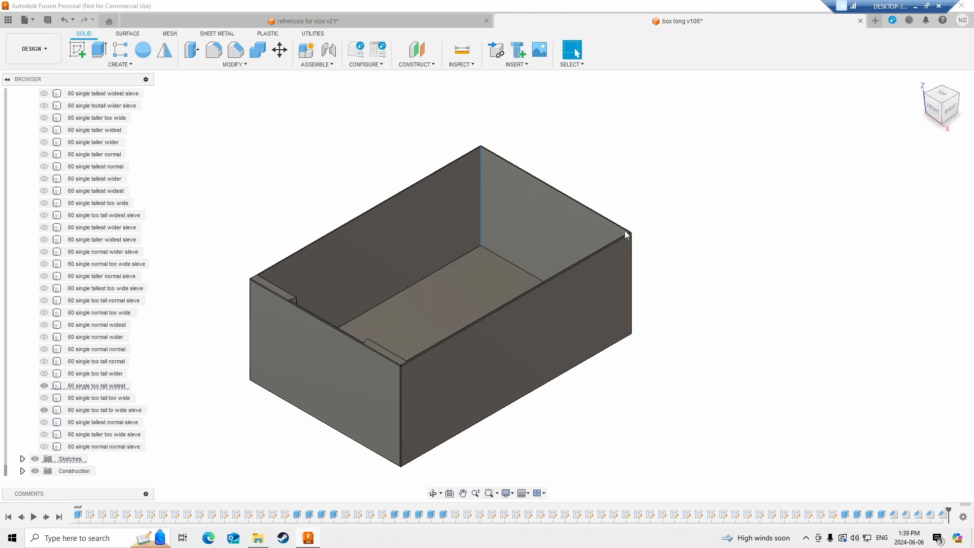
click(918, 82)
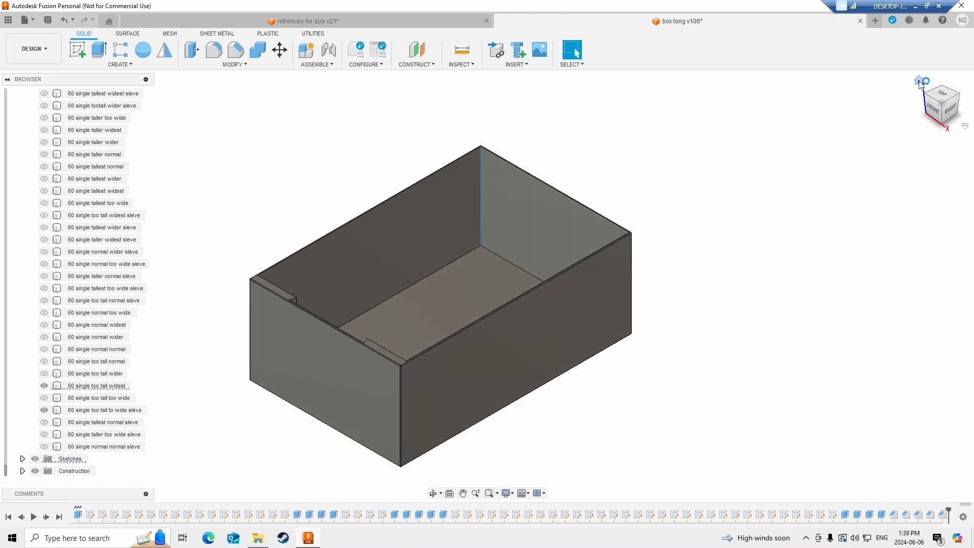
middle_drag(235, 305, 375, 321)
click(429, 256)
click(507, 226)
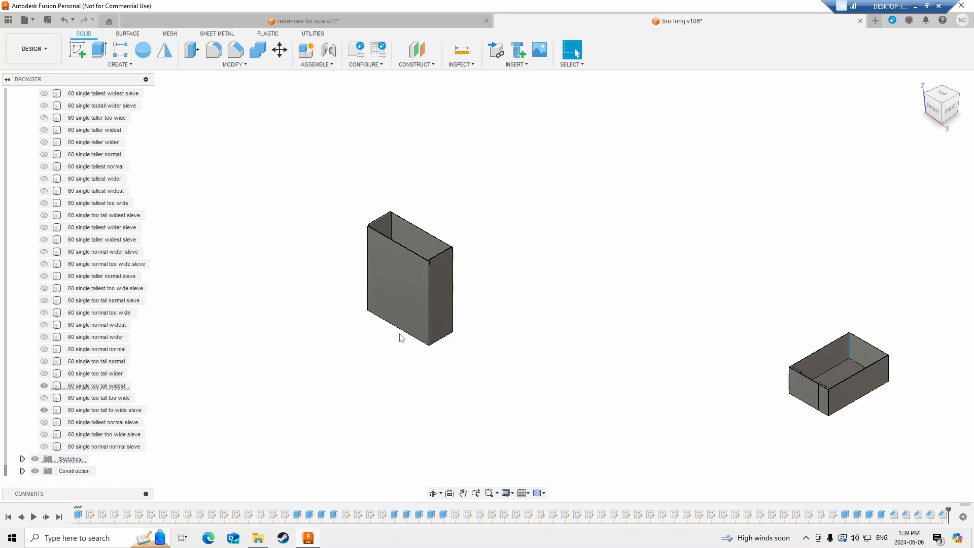
- Compare the 60 single too tall widest box with the displayed sleeve body
click(81, 413)
click(873, 363)
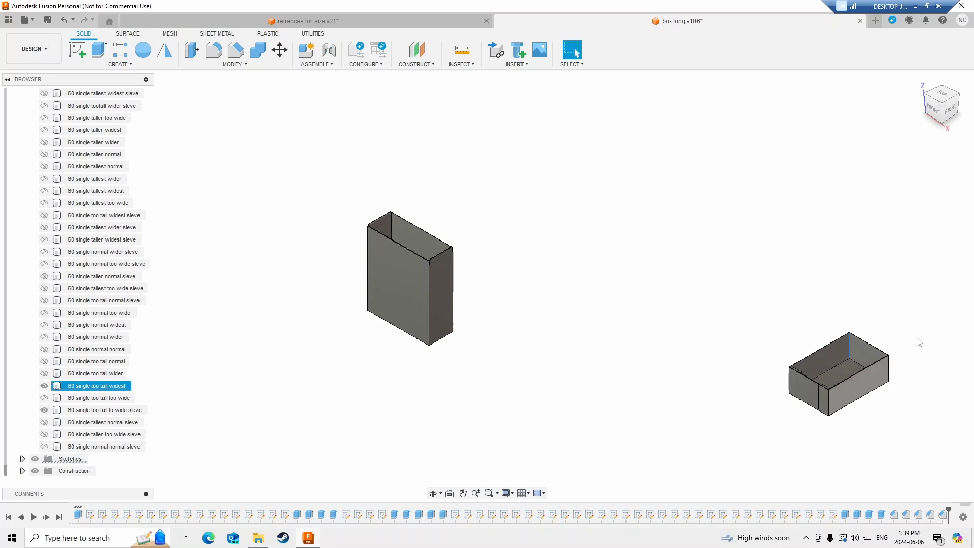
click(842, 324)
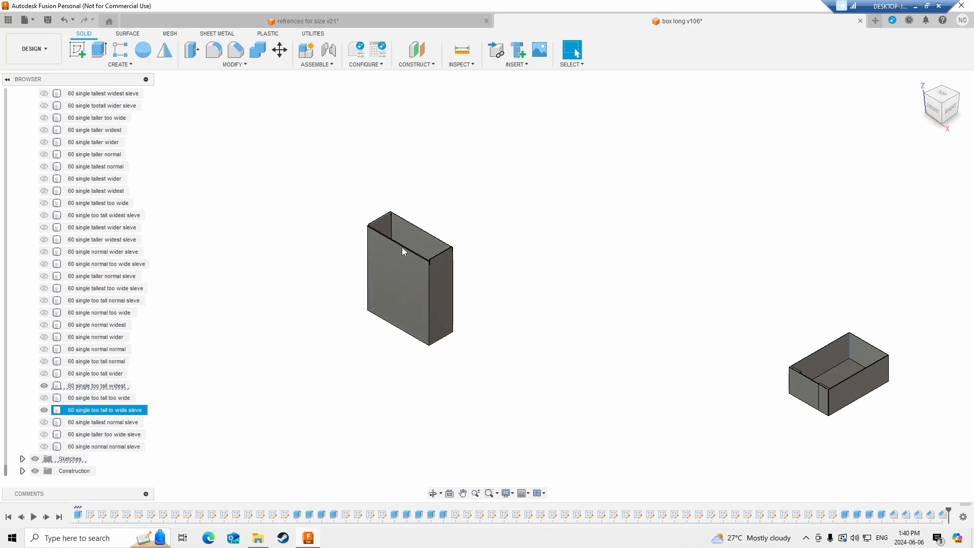
click(826, 385)
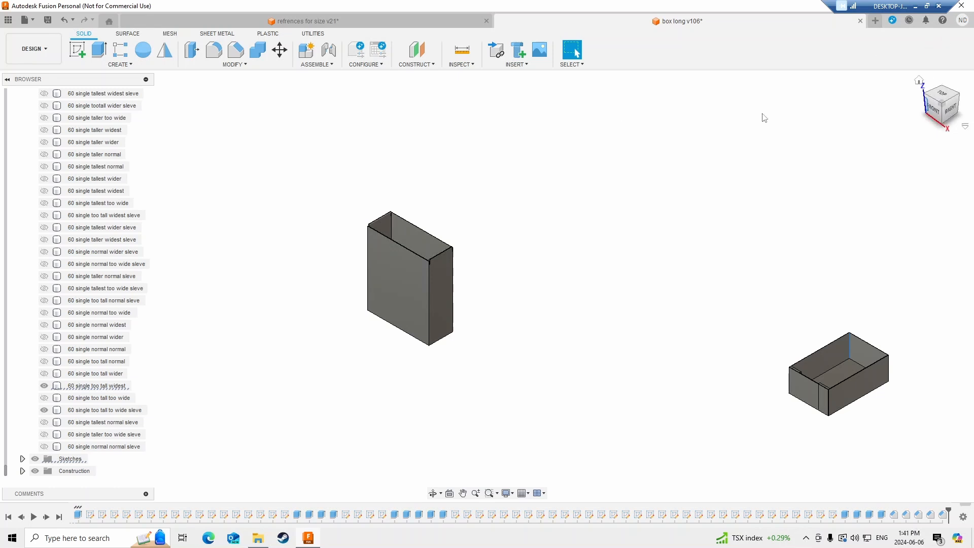
- Hide the box and sleeve bodies and start a new sketch on the horizontal origin plane
click(45, 386)
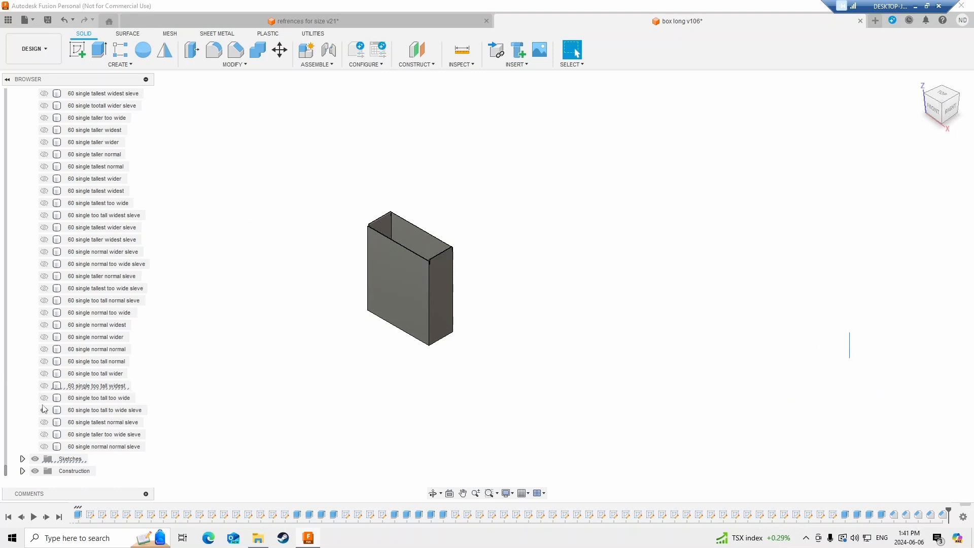
click(44, 410)
click(78, 50)
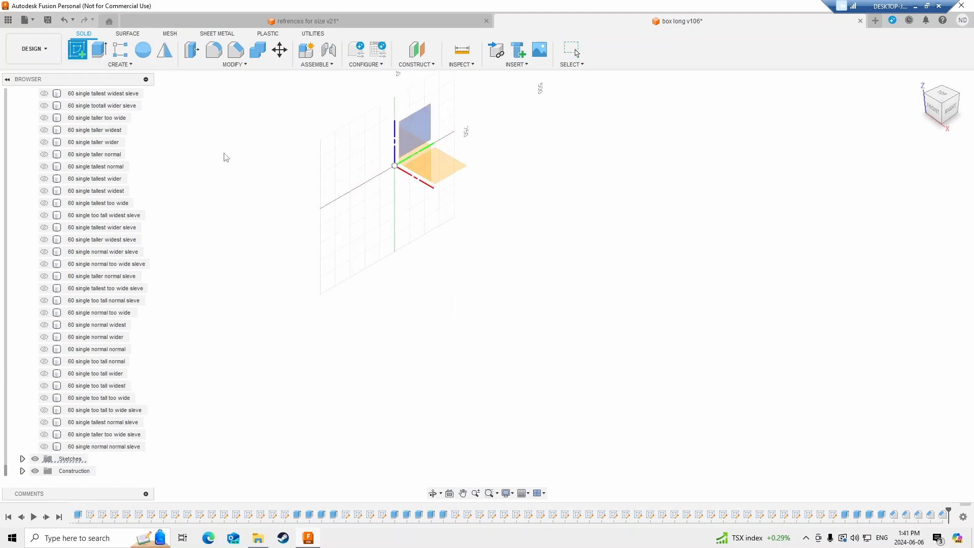
click(447, 167)
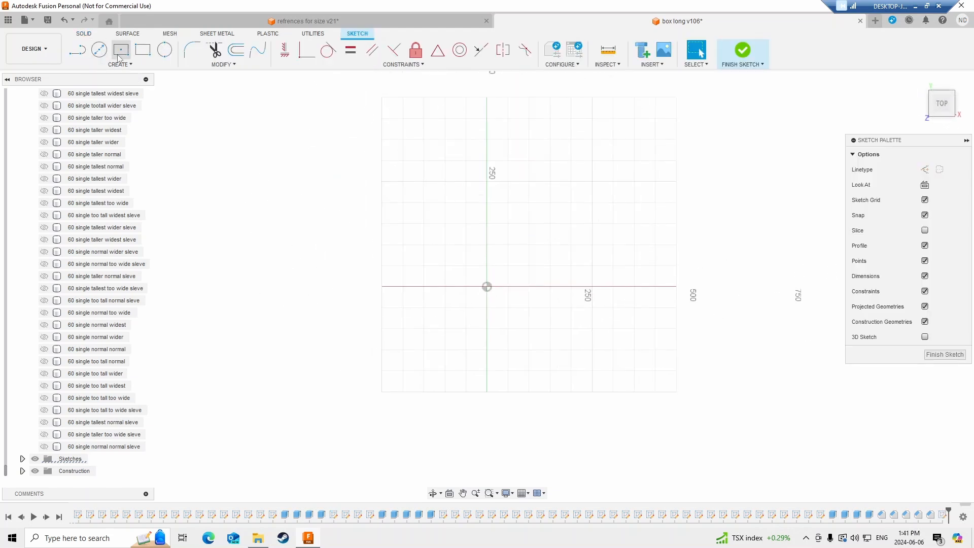
- Sketch a rectangle from the origin, 97.4 mm wide and 137.4 mm high
click(142, 49)
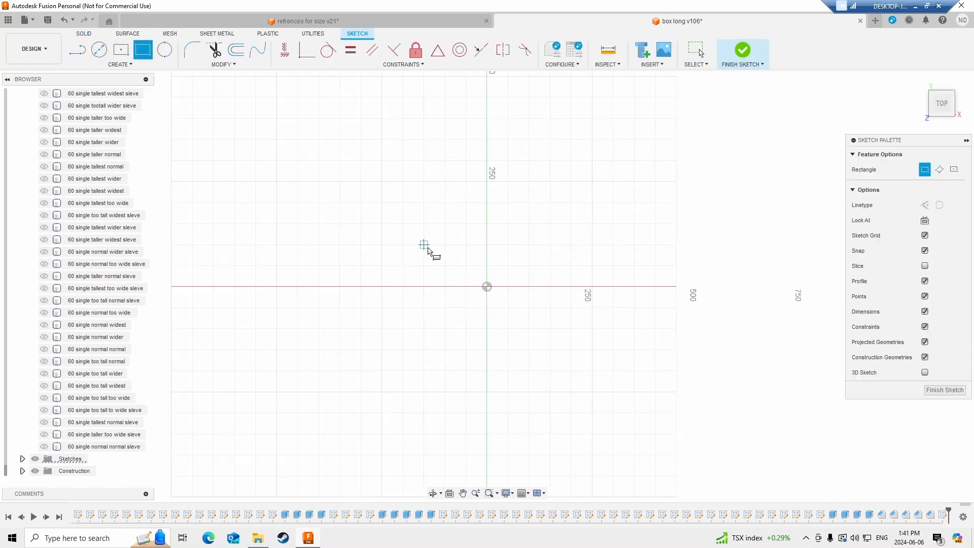
click(487, 287)
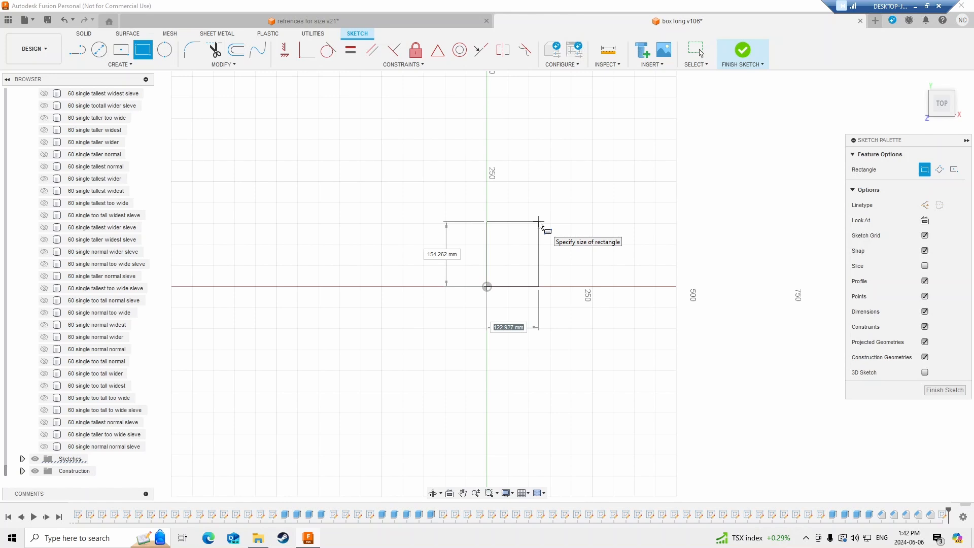
text(97.4)
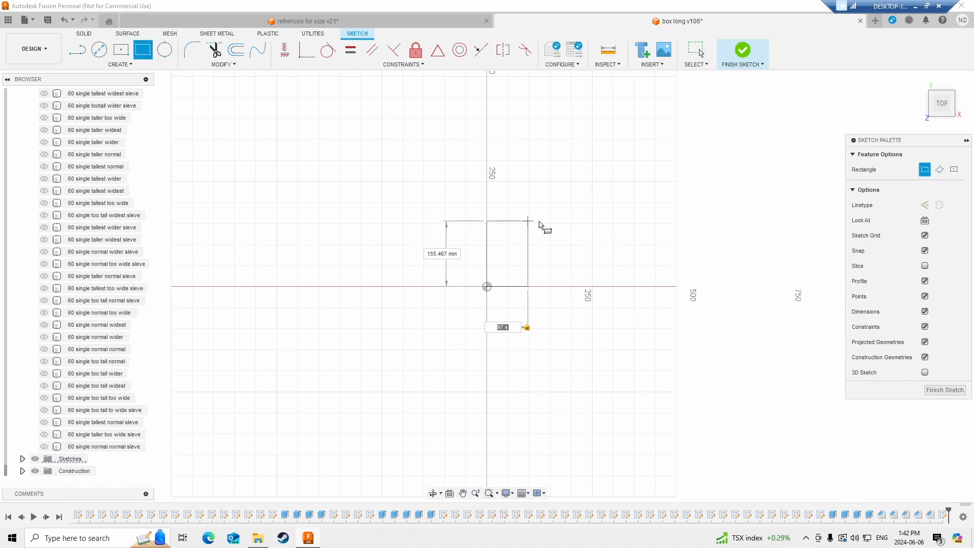
key(Tab)
text(137.4)
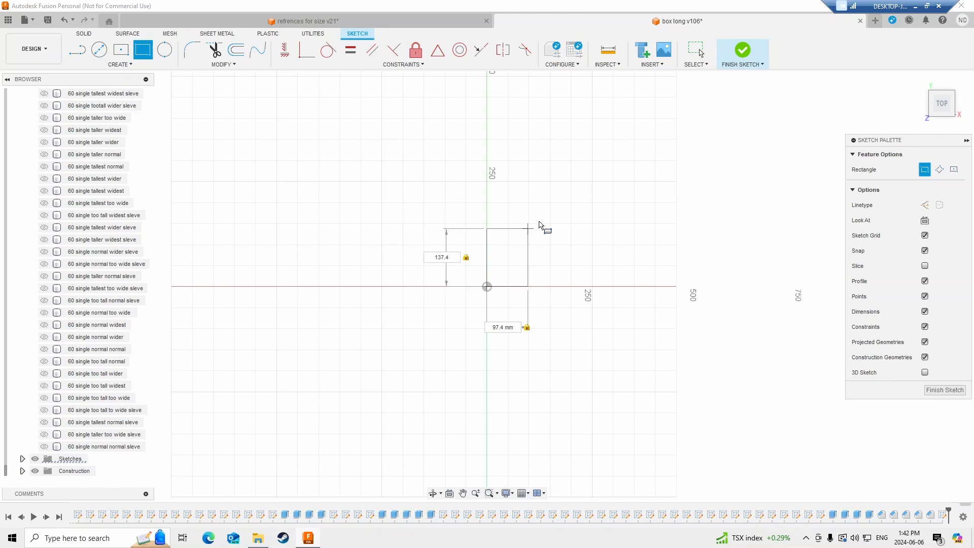
key(Return)
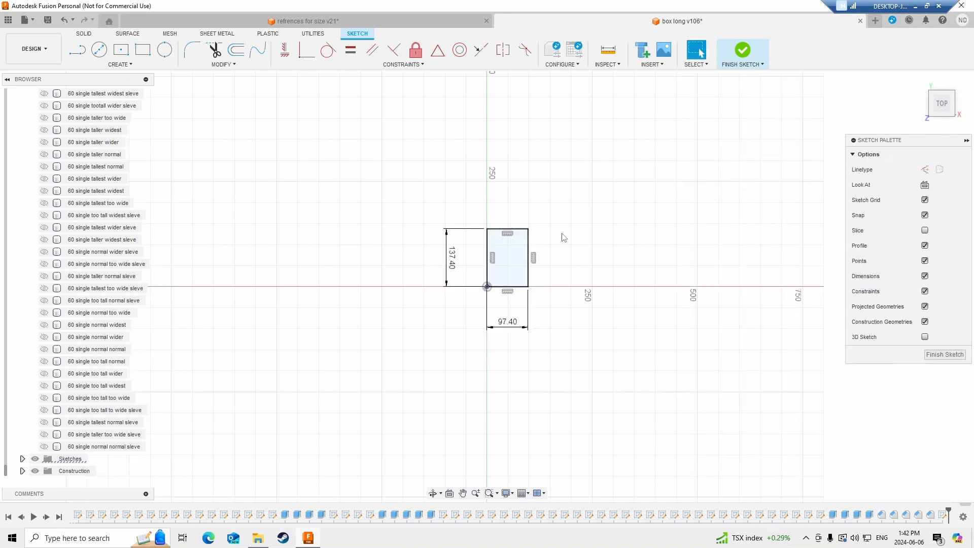
- Sketch a second rectangle 141.6 mm wide and 102.2 mm high, about 20 mm below the first and aligned with its left edge
scroll(557, 249, down, 3)
scroll(556, 250, up, 4)
scroll(556, 250, up, 3)
scroll(451, 310, down, 1)
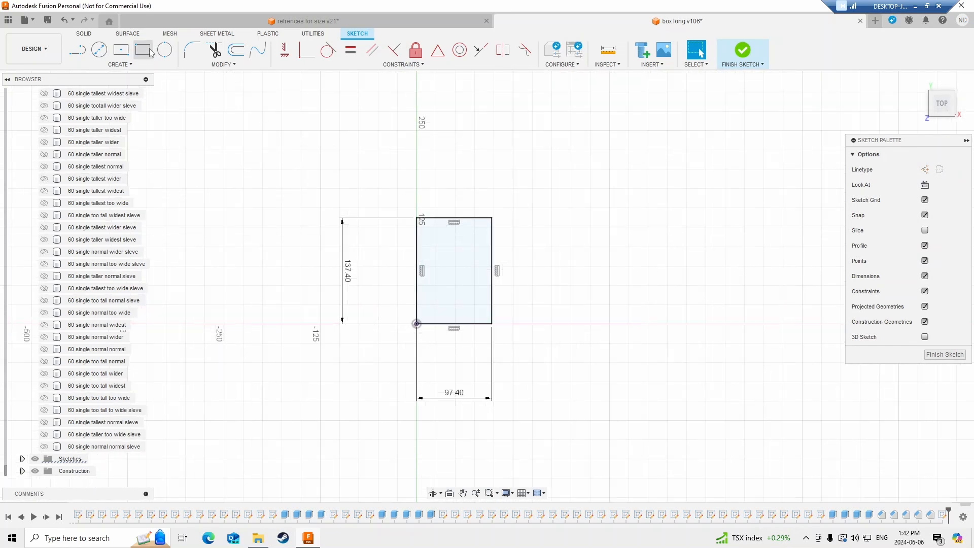
click(143, 50)
middle_drag(379, 290, 312, 192)
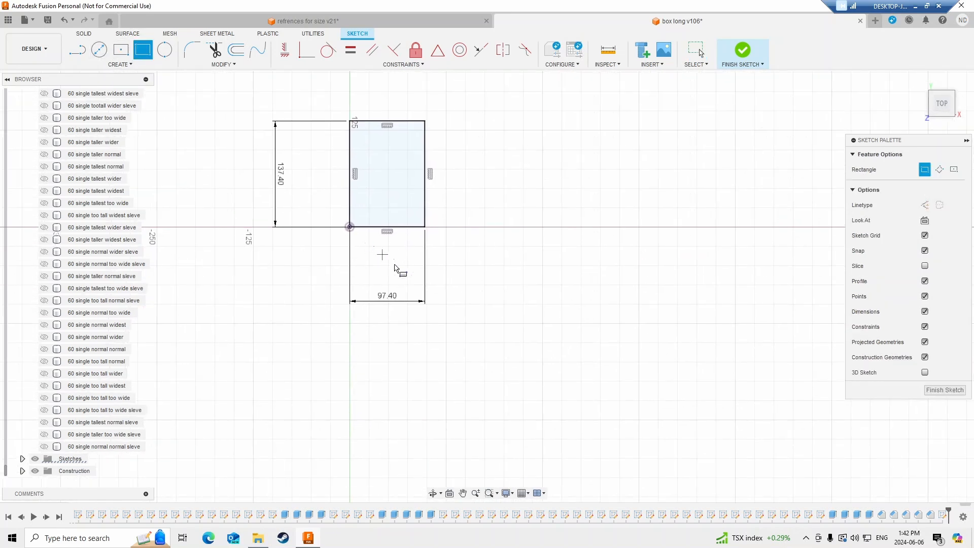
scroll(350, 248, up, 1)
scroll(350, 250, up, 2)
click(350, 241)
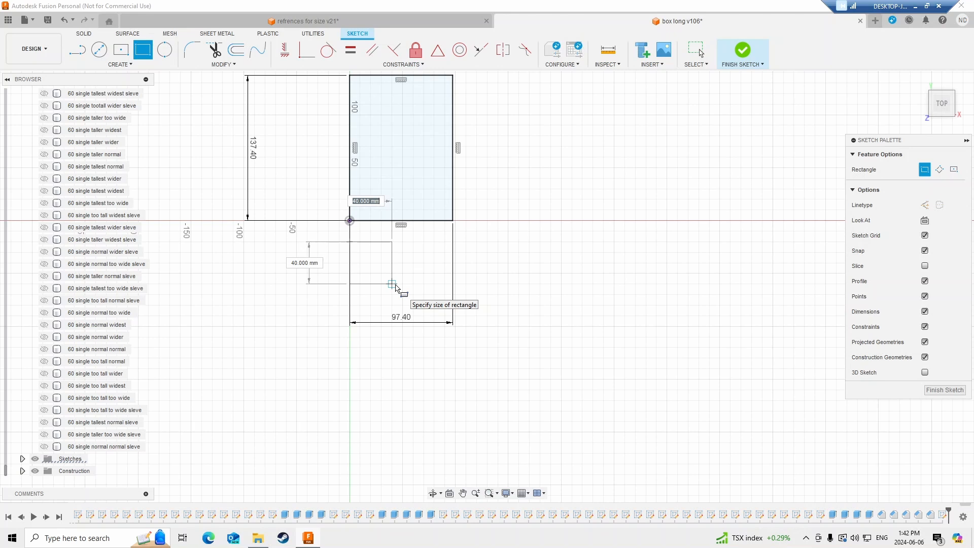
text(141.6)
key(Tab)
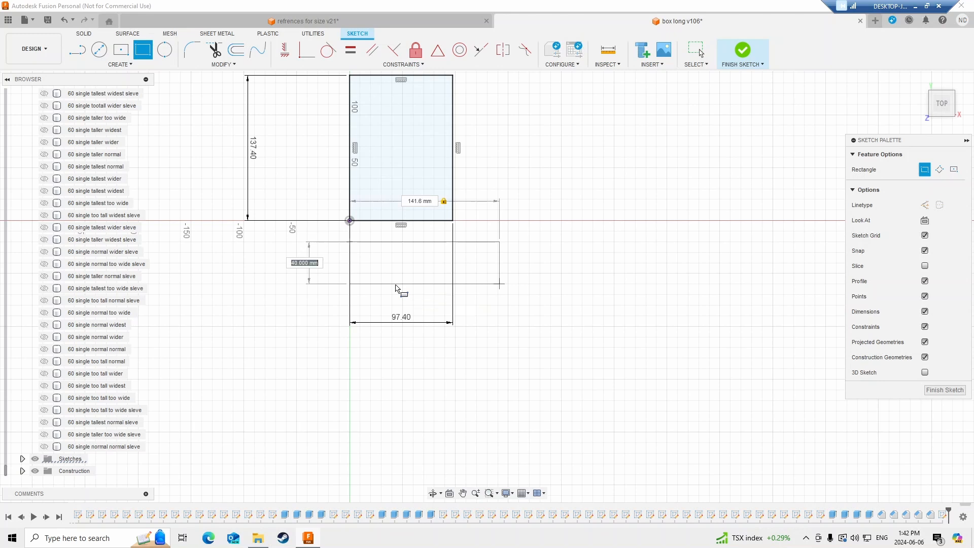
text(102.2)
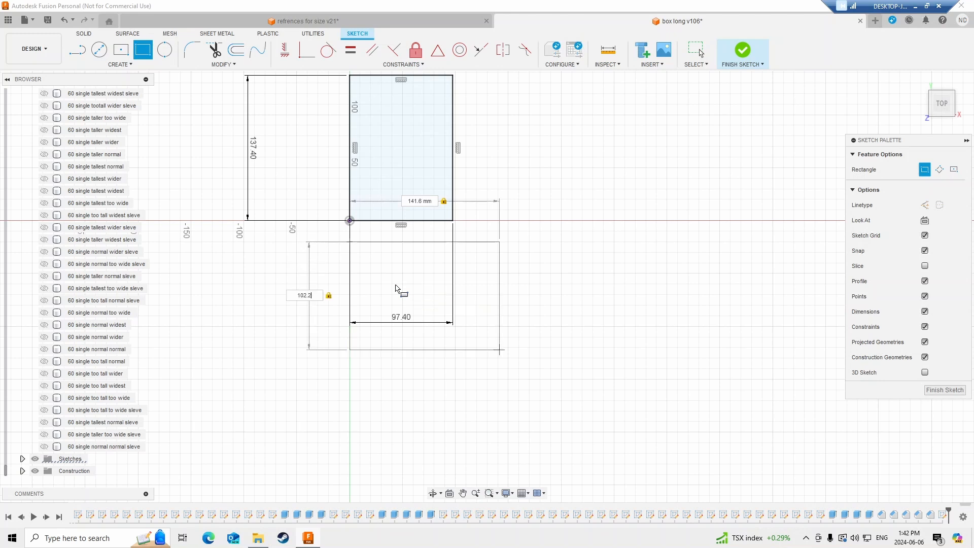
key(Return)
key(Escape)
- Add a 10 by 10 mm construction square inside the upper-left corner of the lower rectangle
key(r)
scroll(426, 286, up, 1)
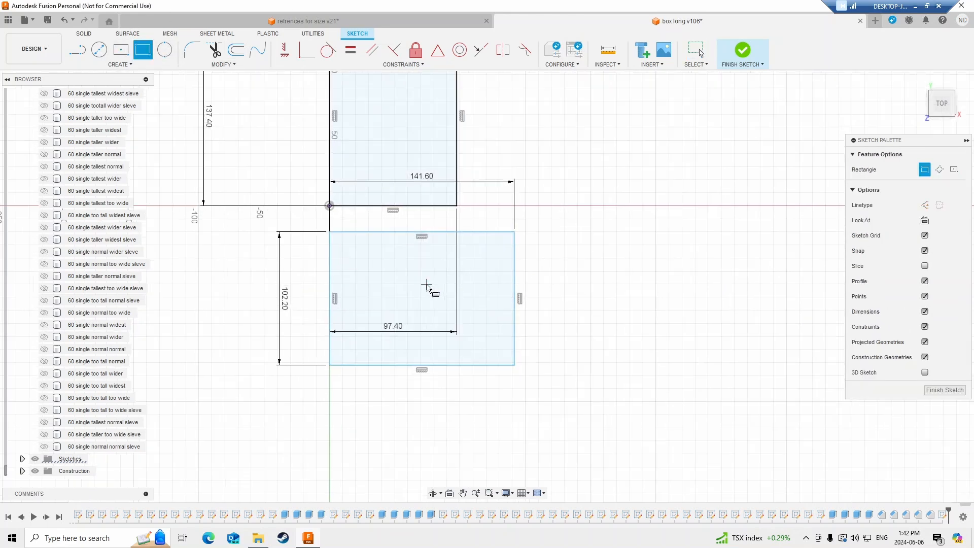
scroll(426, 285, up, 2)
click(925, 205)
scroll(539, 296, up, 1)
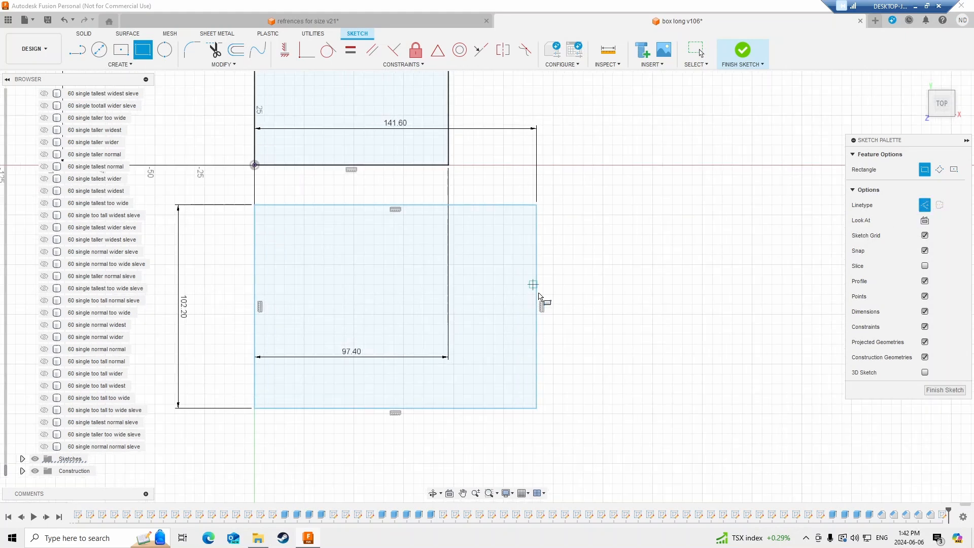
click(255, 205)
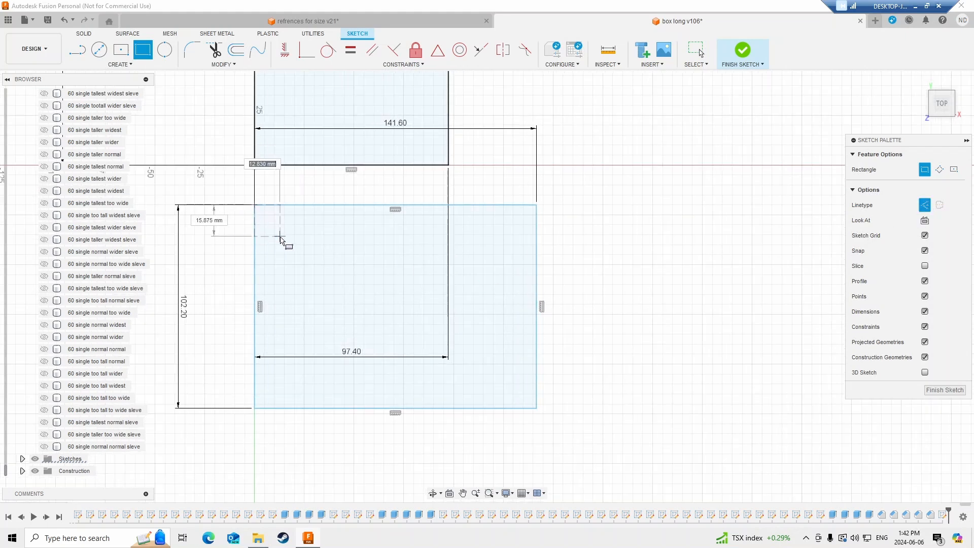
text(10)
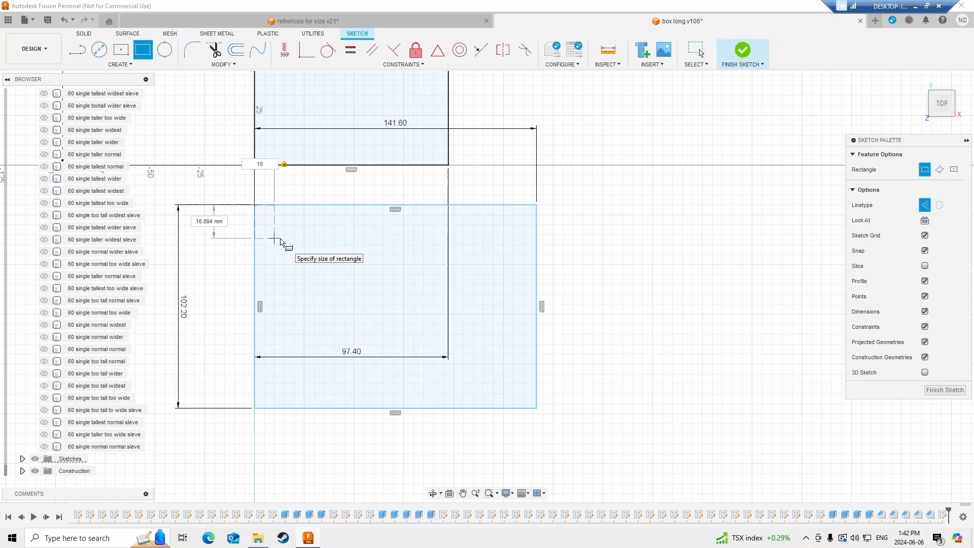
key(Tab)
text(10)
key(Return)
key(Escape)
- Add a 10 by 10 mm construction square inside the lower-right corner of the lower rectangle
click(138, 51)
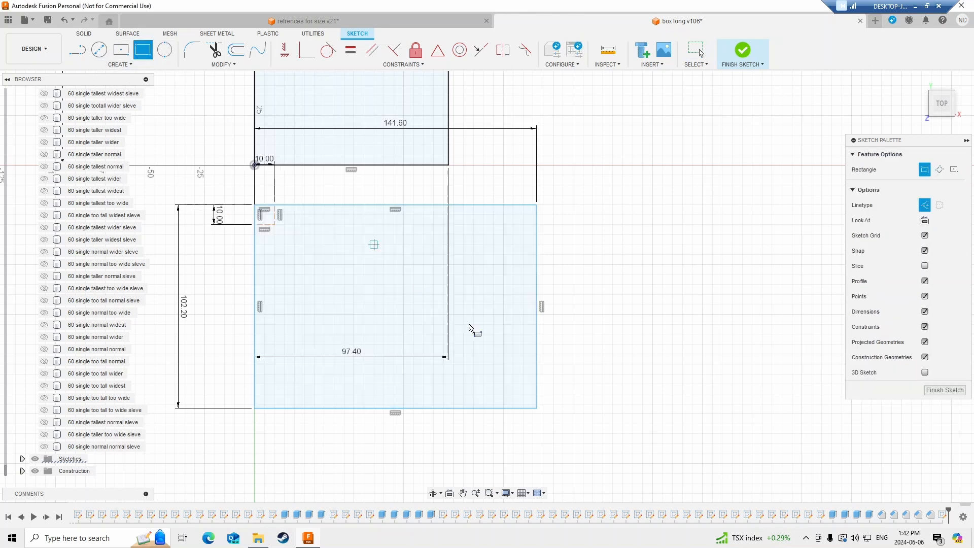
text(10)
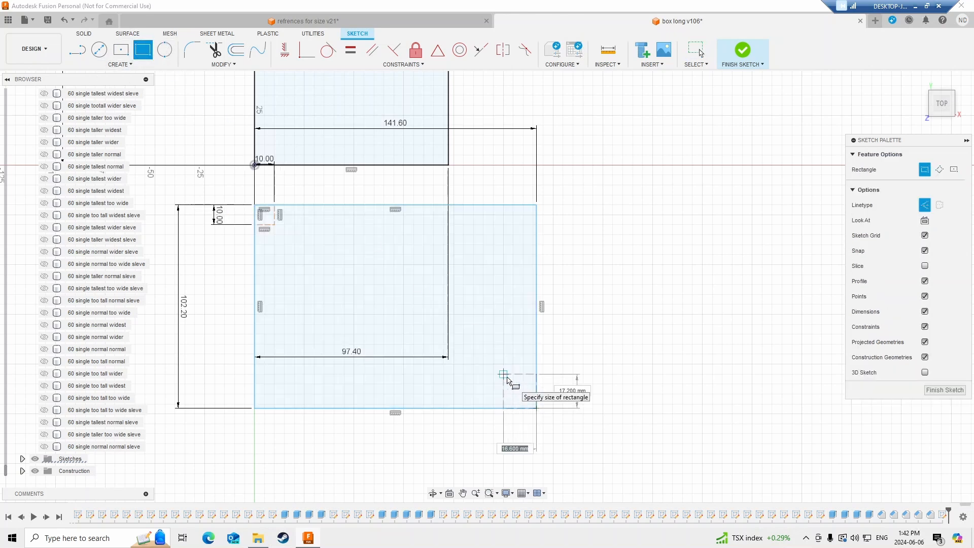
key(Tab)
text(10)
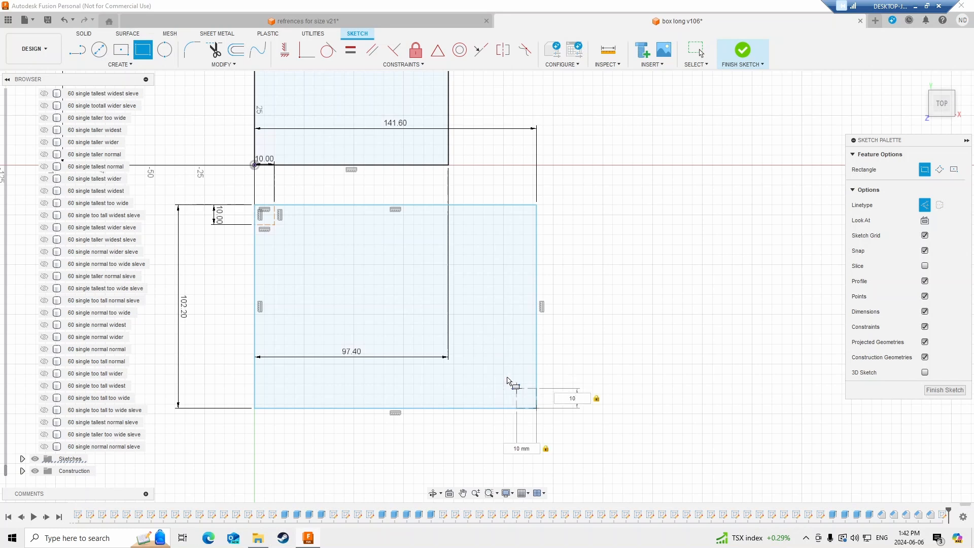
key(Return)
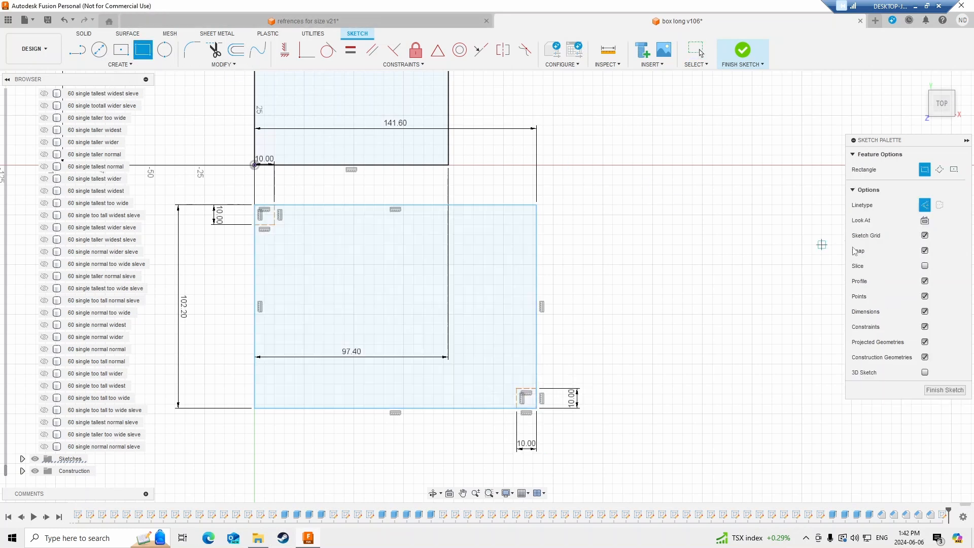
- Draw a normal-line inner rectangle between the inner corners of the two construction squares and finish the sketch
click(925, 204)
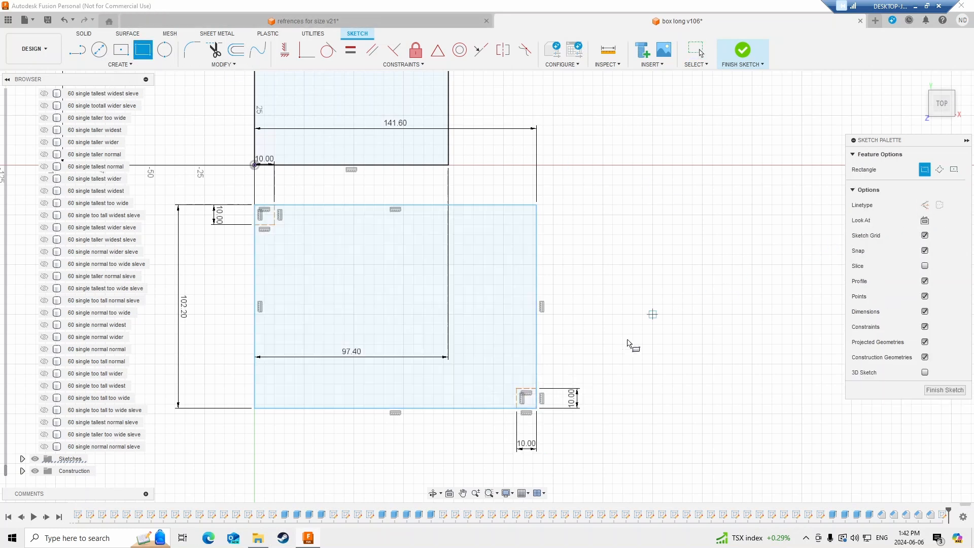
click(516, 388)
click(274, 225)
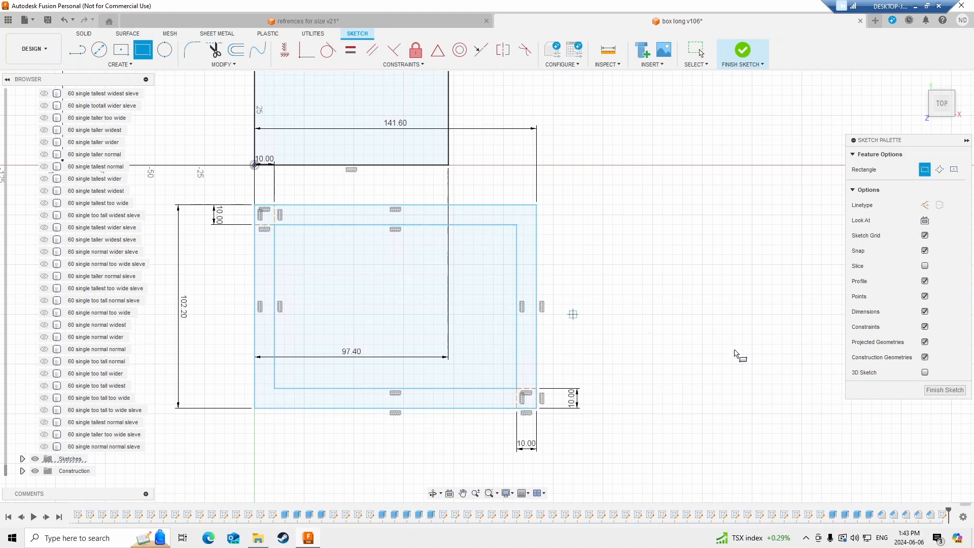
click(944, 390)
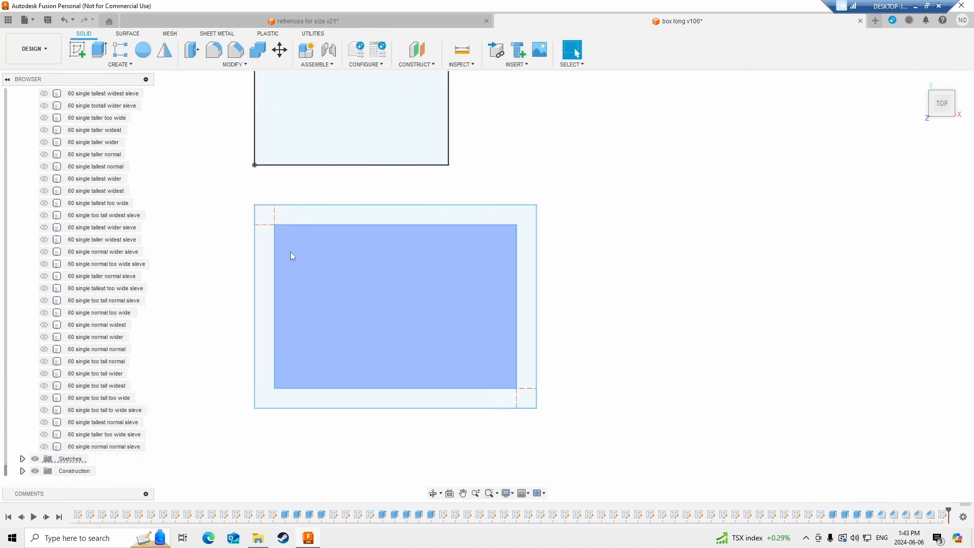
scroll(232, 229, down, 5)
middle_drag(232, 222, 288, 311)
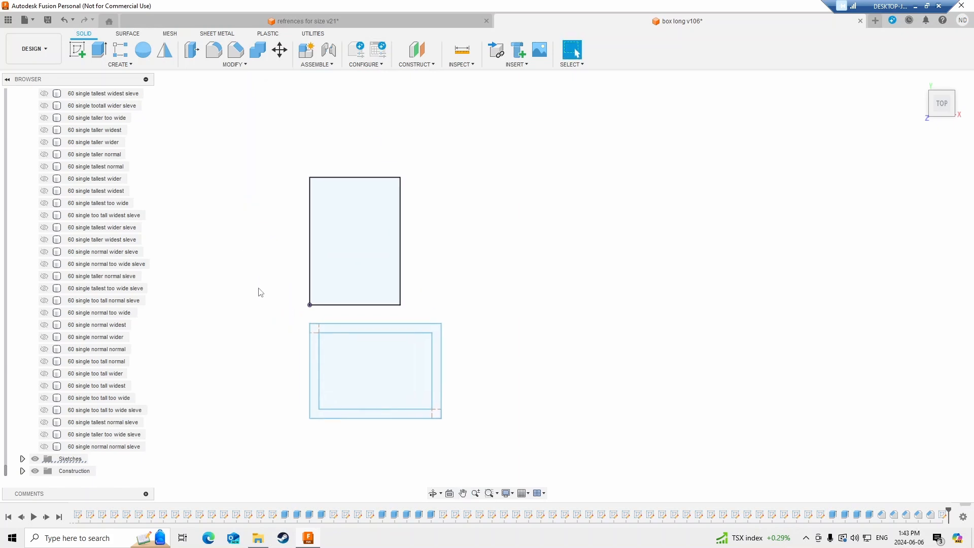
click(78, 50)
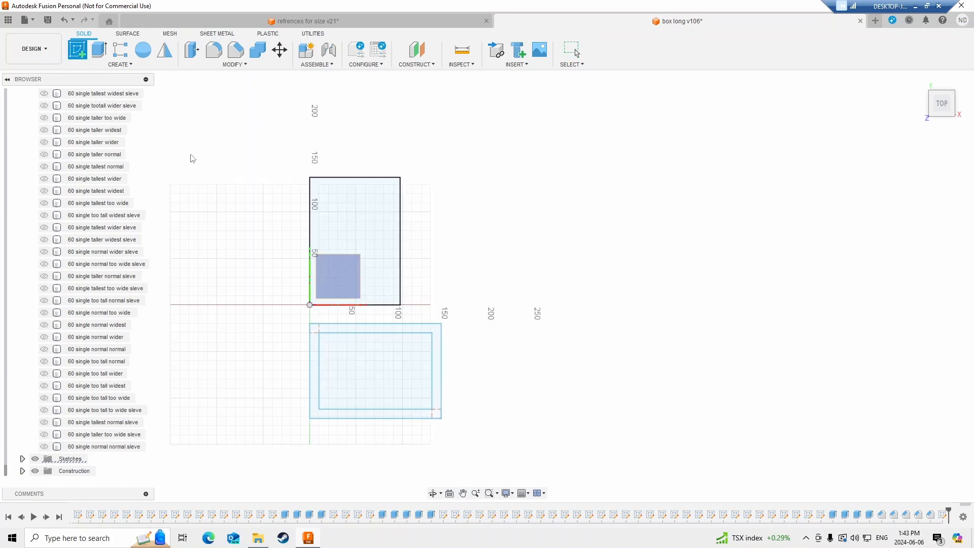
click(344, 243)
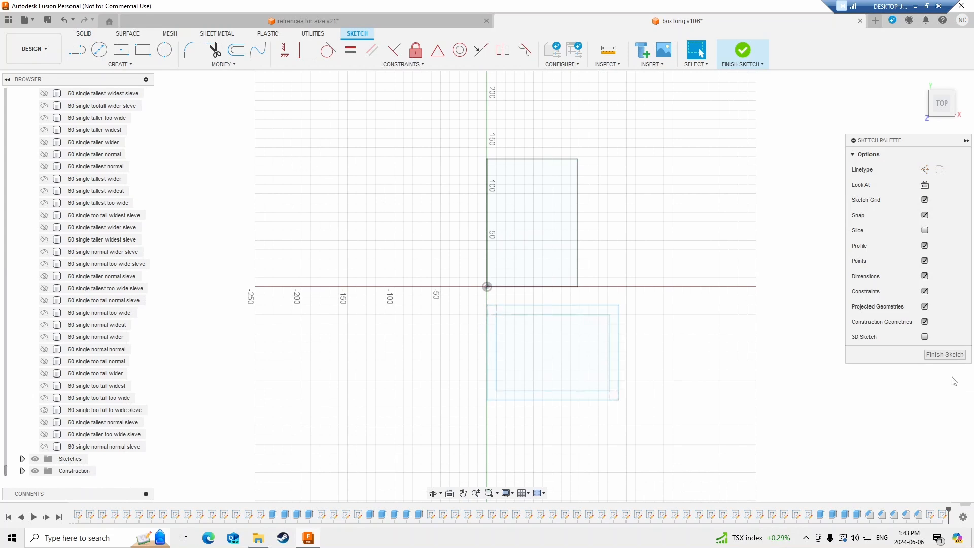
click(944, 354)
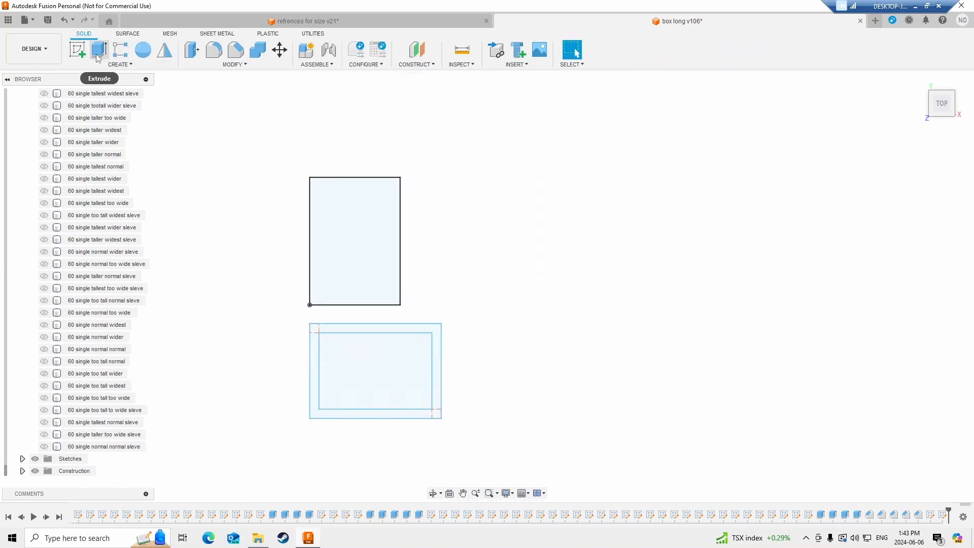
- Extrude the upper rectangle and the frame around the lower rectangle 2 mm as new bodies
click(98, 58)
click(341, 224)
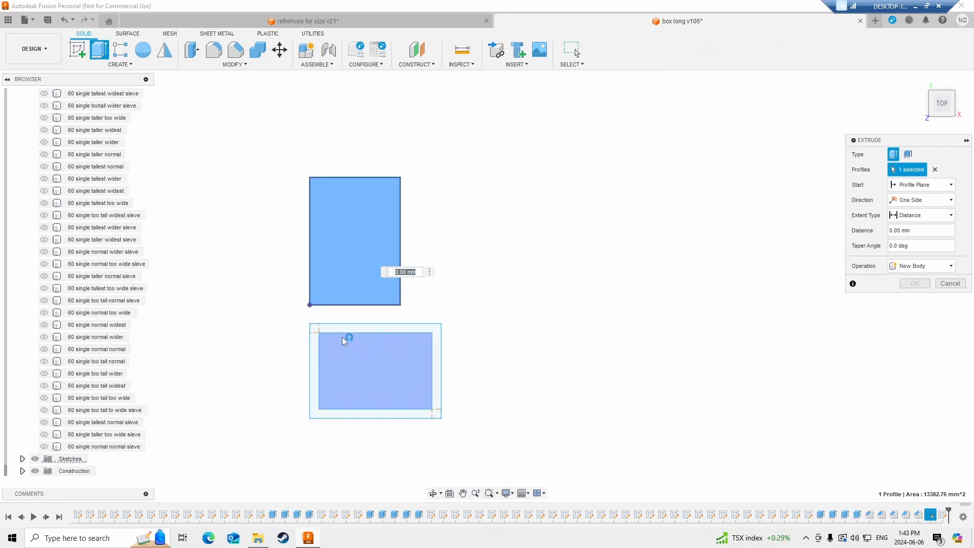
click(346, 324)
text(2)
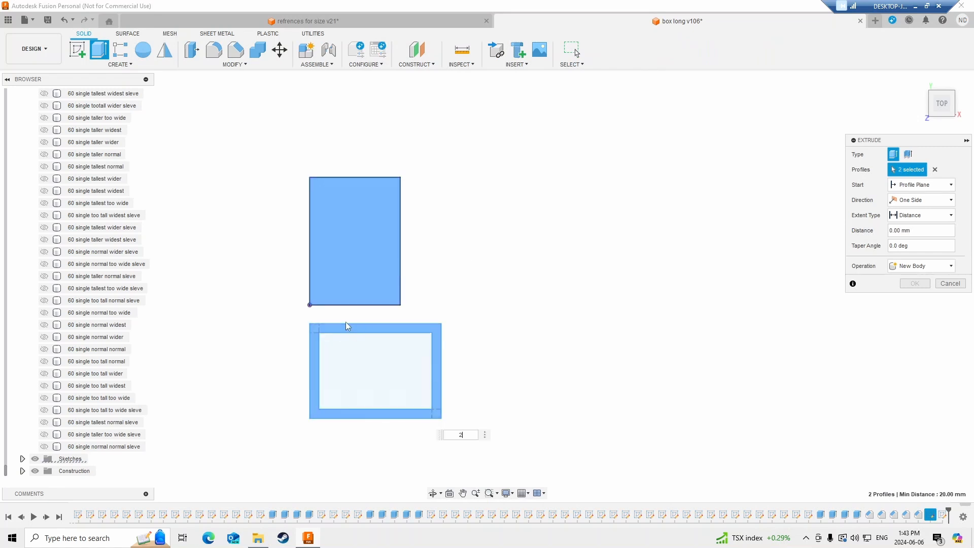
key(Return)
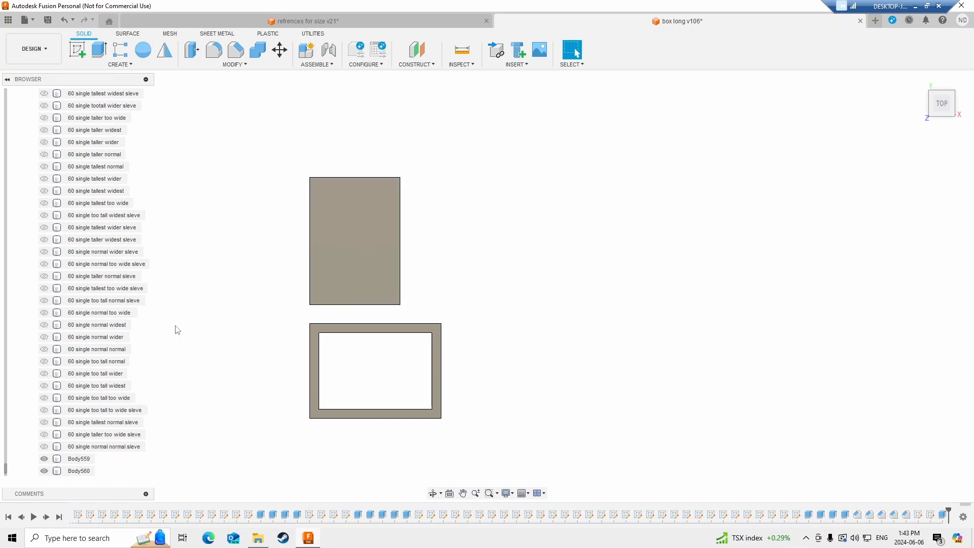
- Rename the solid rectangular plate body as 80 single squig
scroll(86, 405, down, 2)
double_click(80, 434)
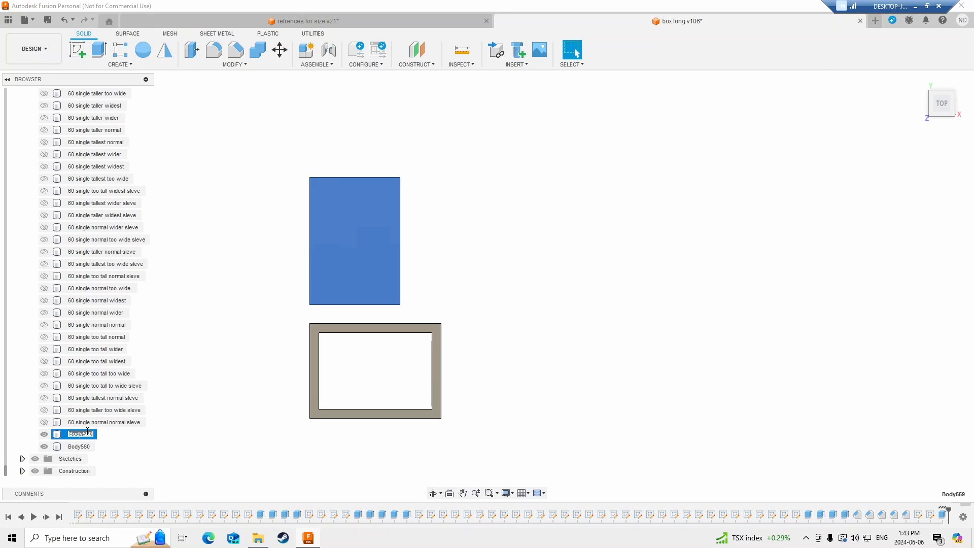
text(80 si)
text(ngle)
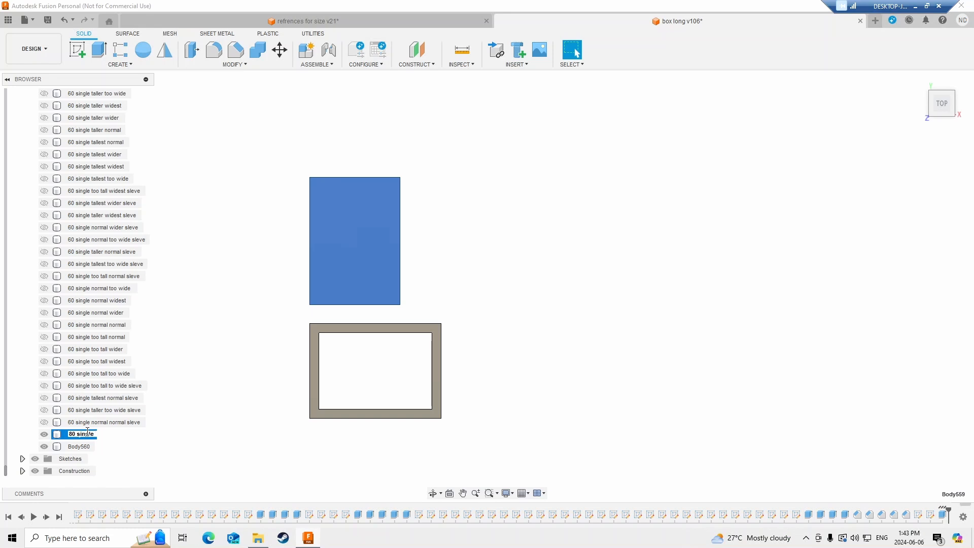
text(squig)
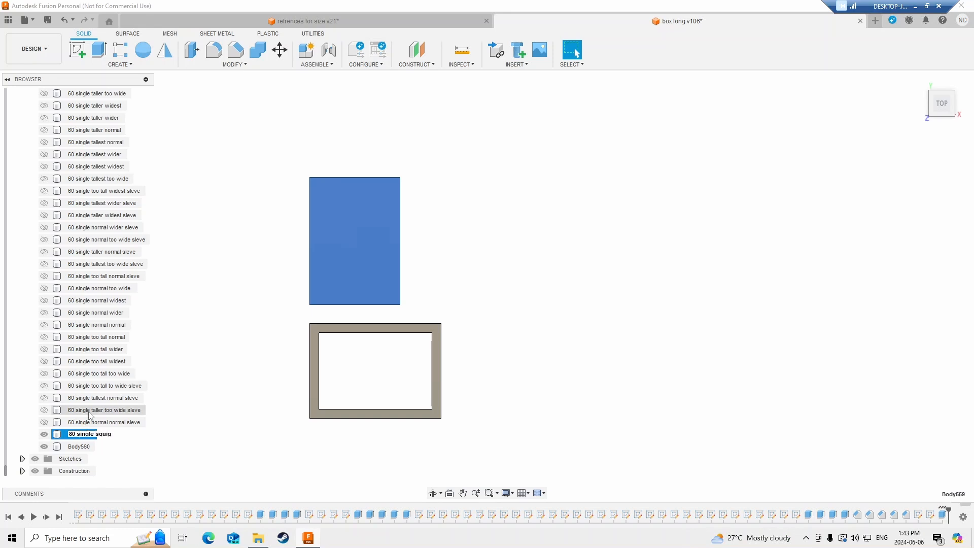
- Rename the frame body as 80 single squig sleve
double_click(81, 447)
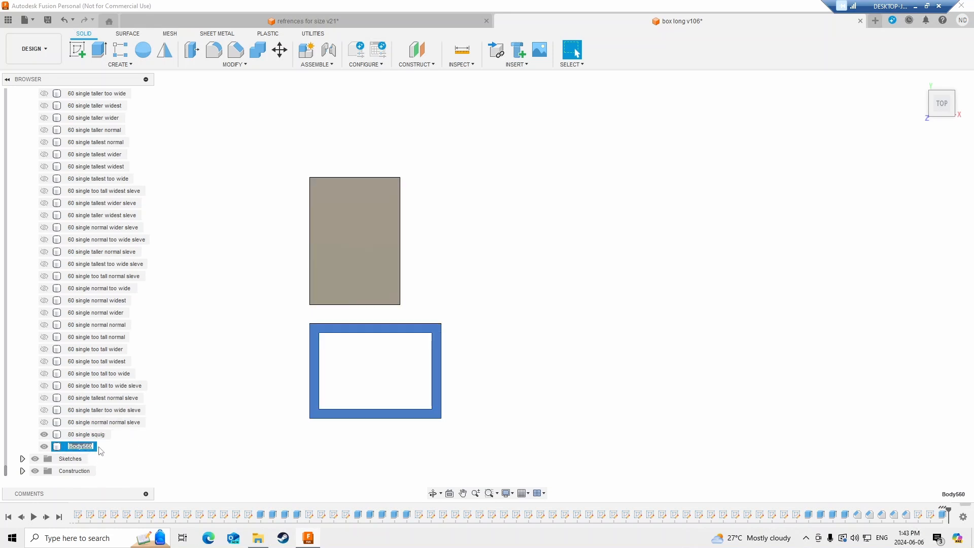
text(80 single squig sleve)
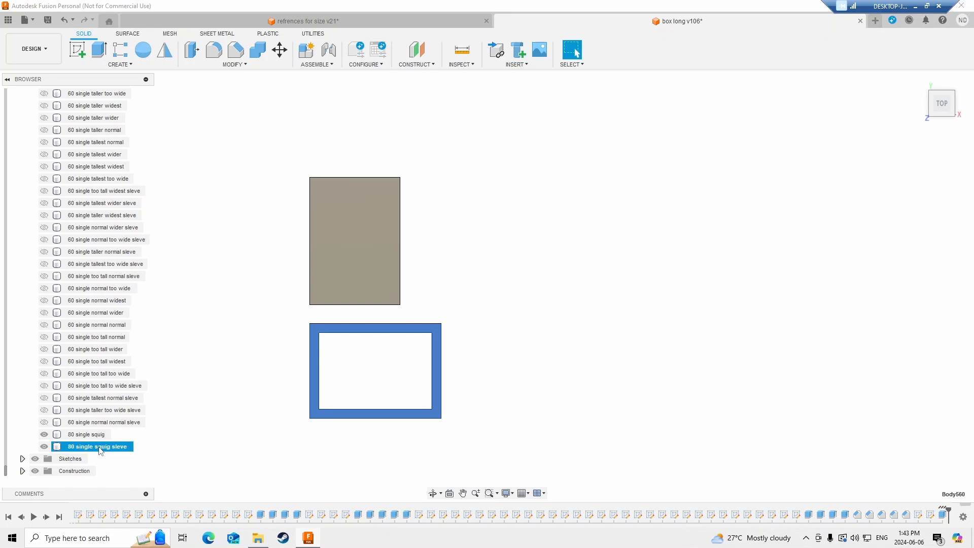
click(230, 388)
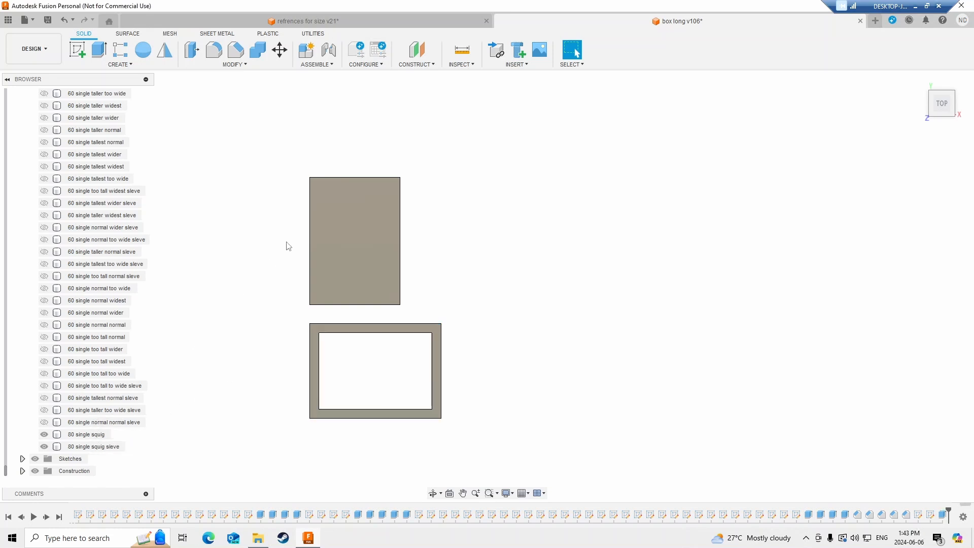
scroll(301, 218, up, 2)
scroll(302, 218, up, 1)
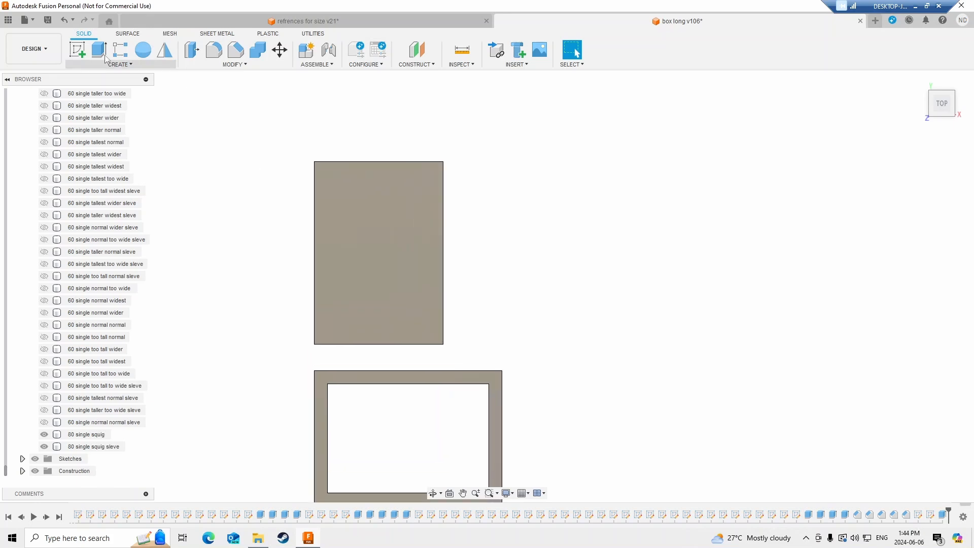
- Start a new sketch on the top face of the solid 80 single squig plate
click(77, 49)
click(350, 226)
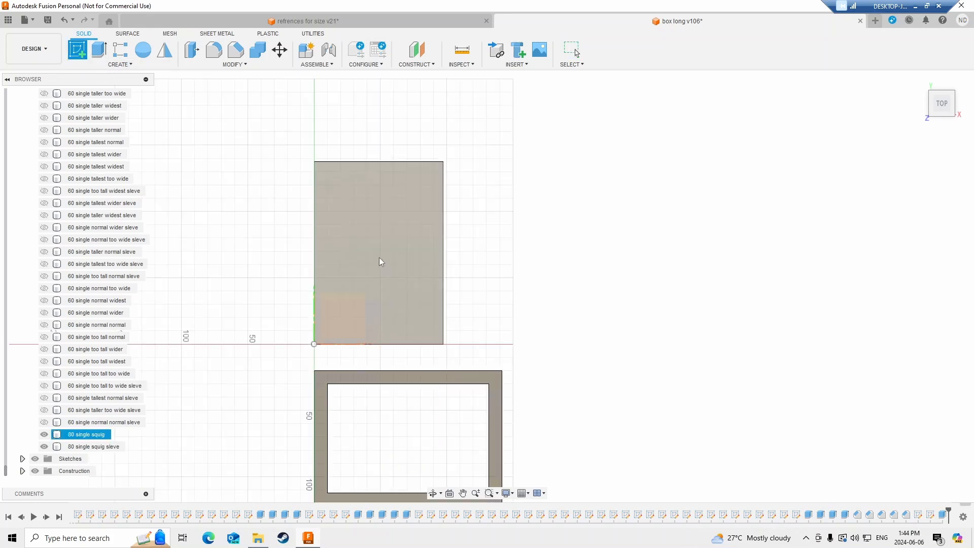
middle_drag(520, 245, 384, 251)
scroll(369, 256, up, 4)
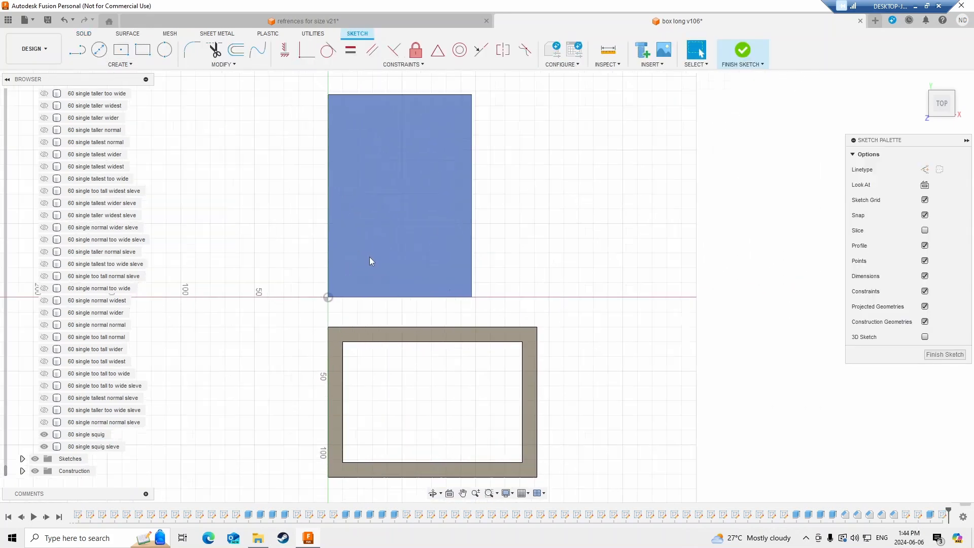
middle_drag(348, 181, 328, 213)
scroll(328, 218, up, 1)
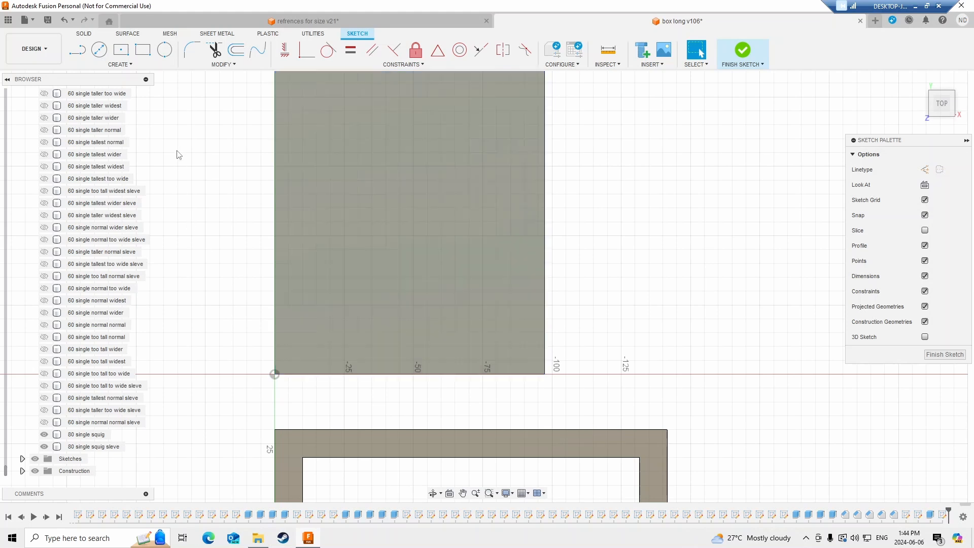
- Draw a 97.4 by 6.2 mm two-point rectangle from the origin along the plate's lower edge
click(144, 52)
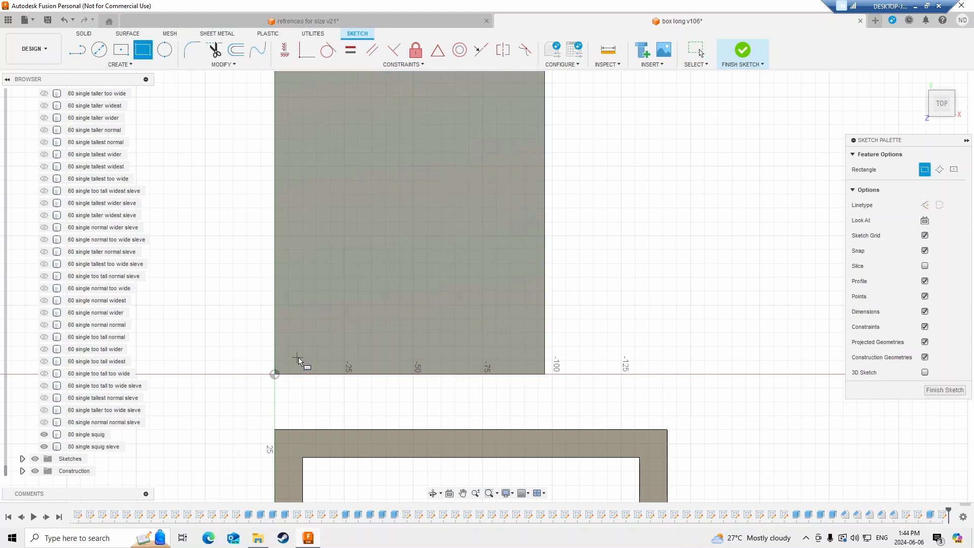
scroll(297, 359, up, 2)
click(266, 380)
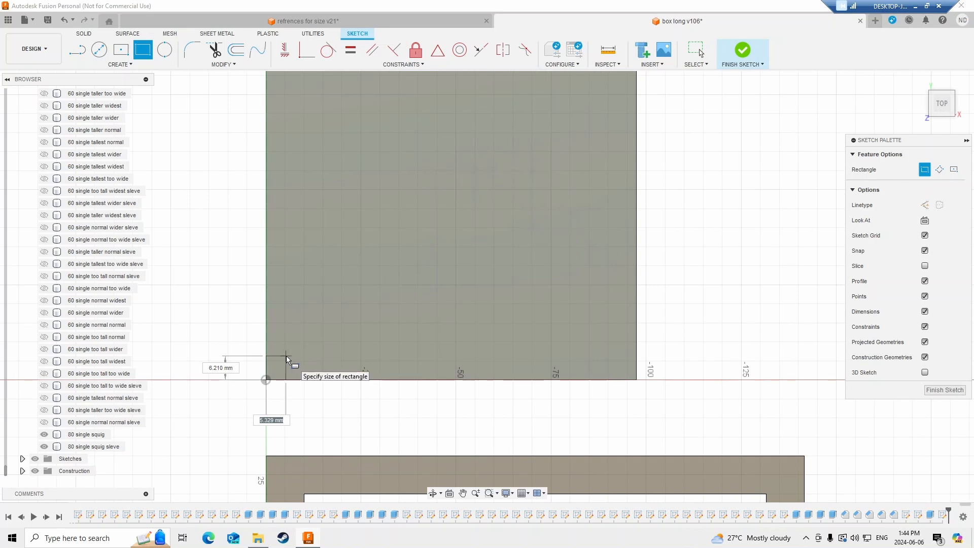
key(Tab)
text(6.2)
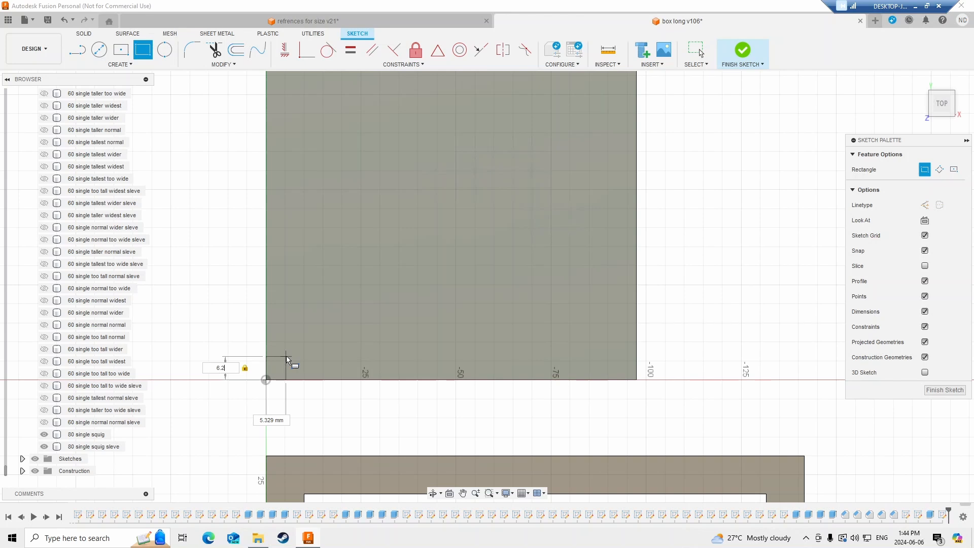
key(Tab)
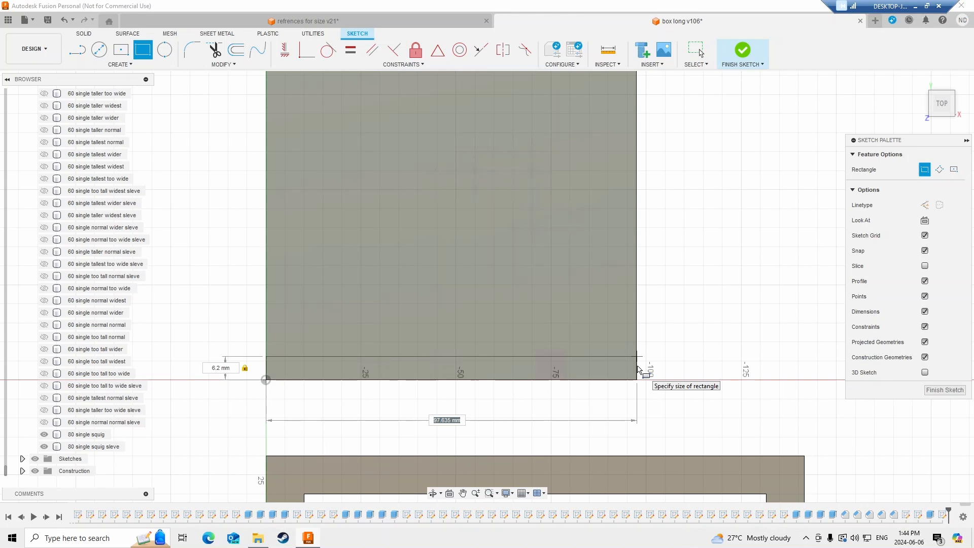
text(97.4)
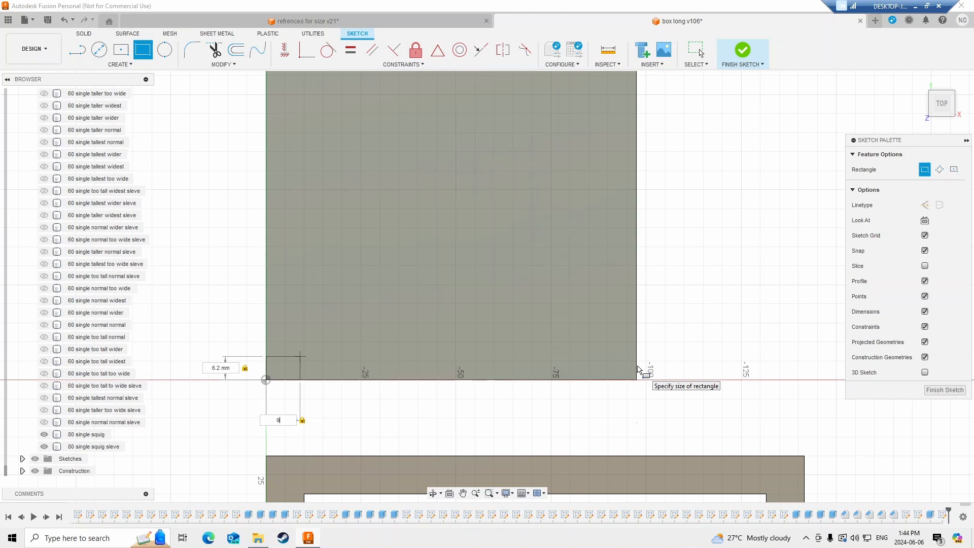
key(Return)
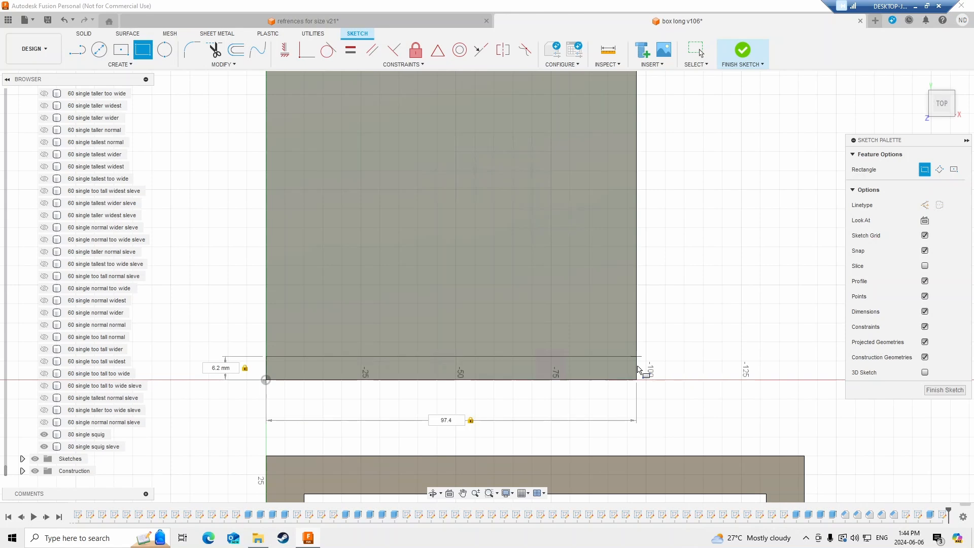
key(Escape)
- Draw a 1.2 by 1.2 mm construction-line square inside the plate's upper-left corner
middle_drag(374, 181, 357, 345)
middle_drag(349, 166, 339, 227)
scroll(340, 227, up, 1)
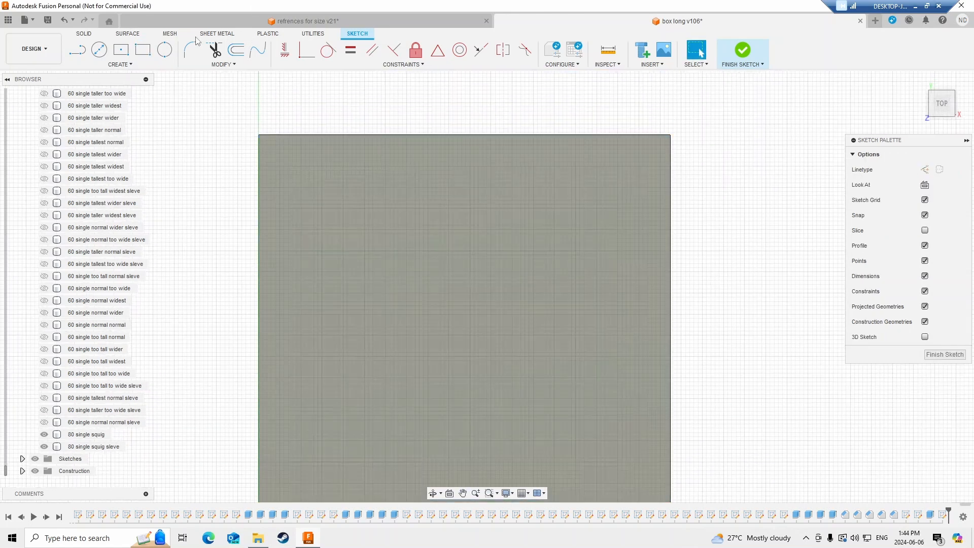
click(142, 49)
scroll(256, 90, up, 2)
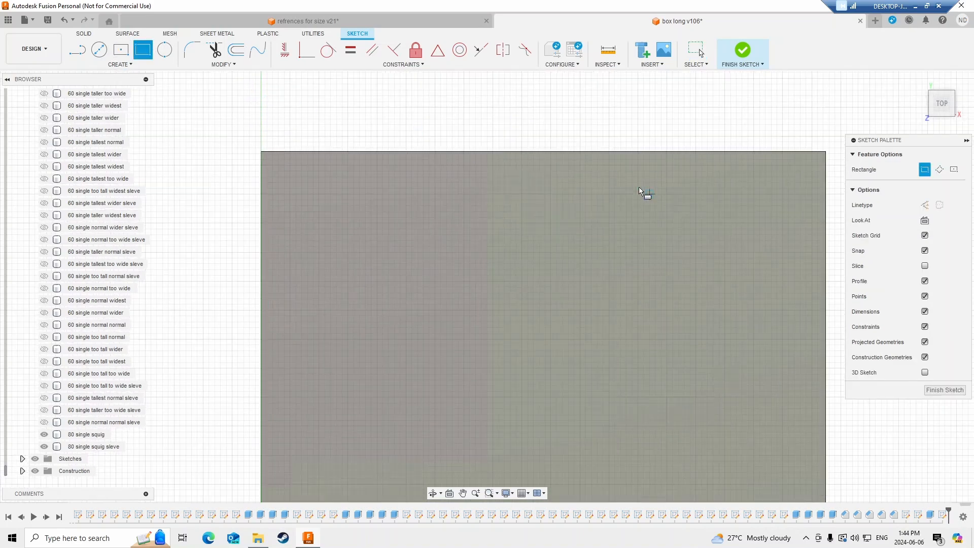
click(925, 204)
scroll(375, 166, up, 2)
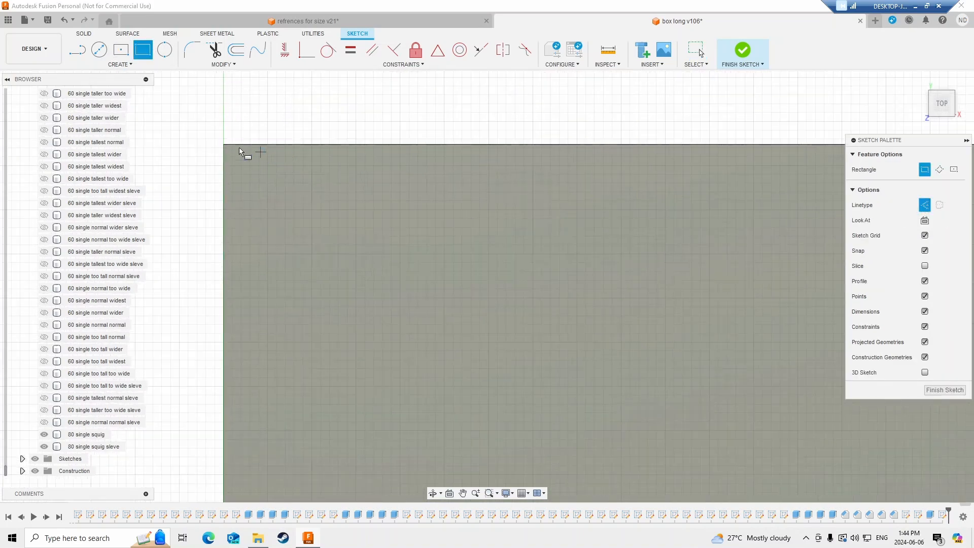
click(224, 146)
text(1.2)
key(Tab)
text(1.2)
key(Tab)
key(Return)
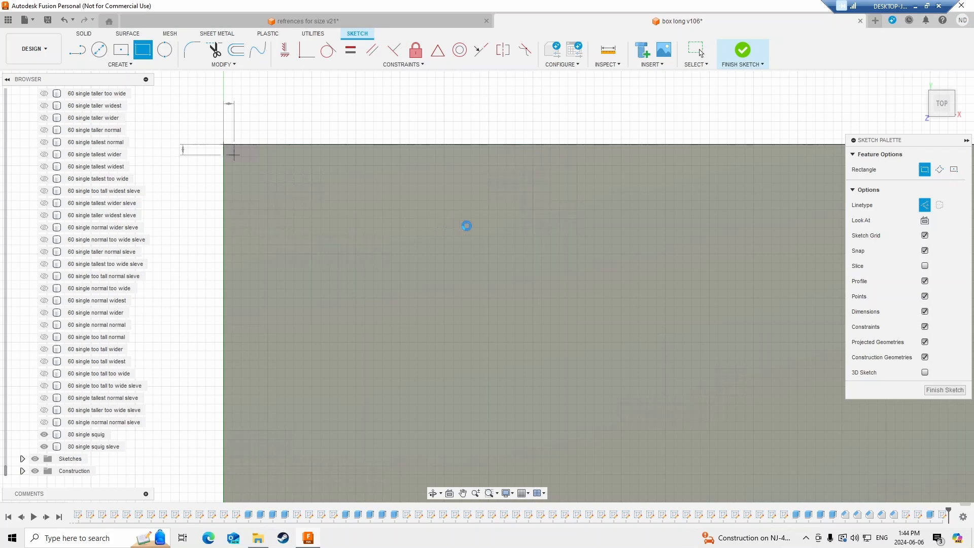
key(Escape)
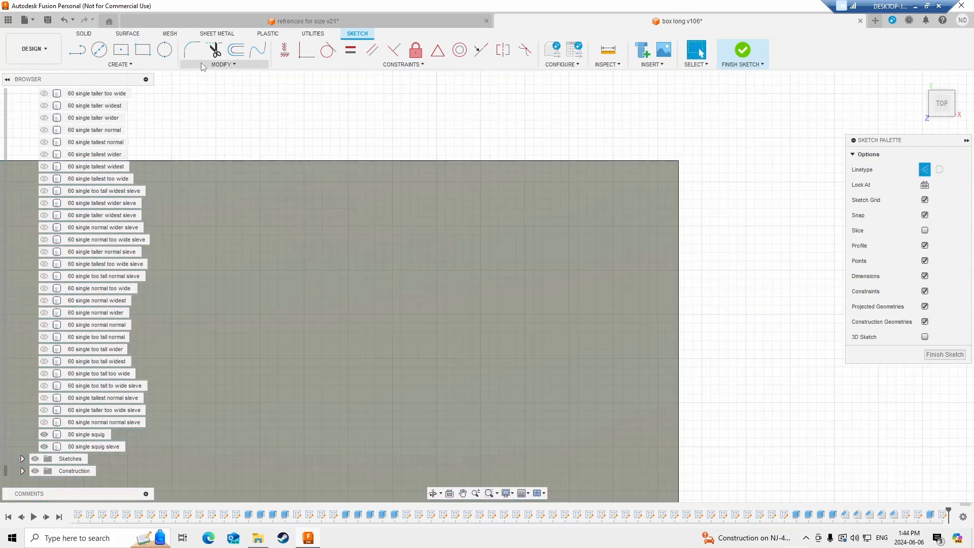
- Draw a 1.2 by 1.2 mm construction-line square inside the plate's upper-right corner
click(143, 49)
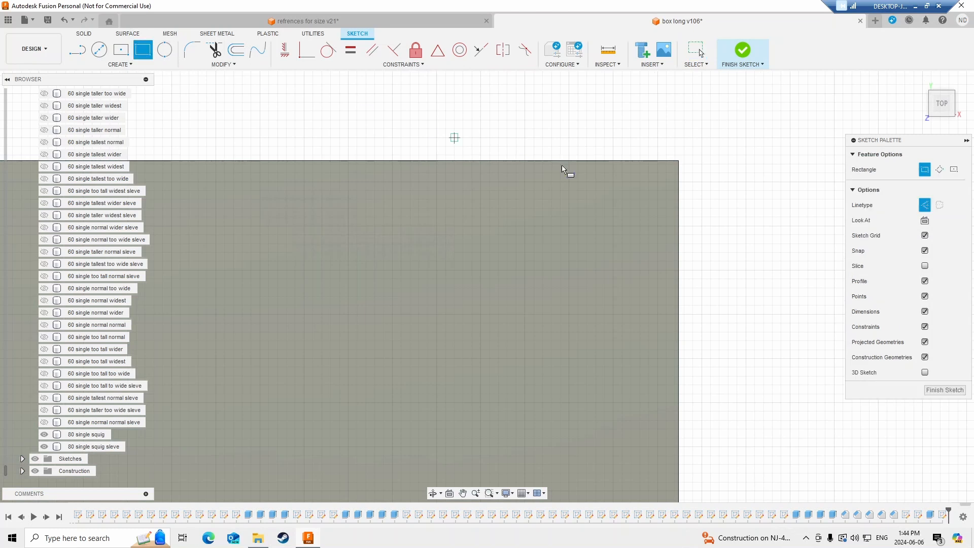
click(678, 161)
text(1)
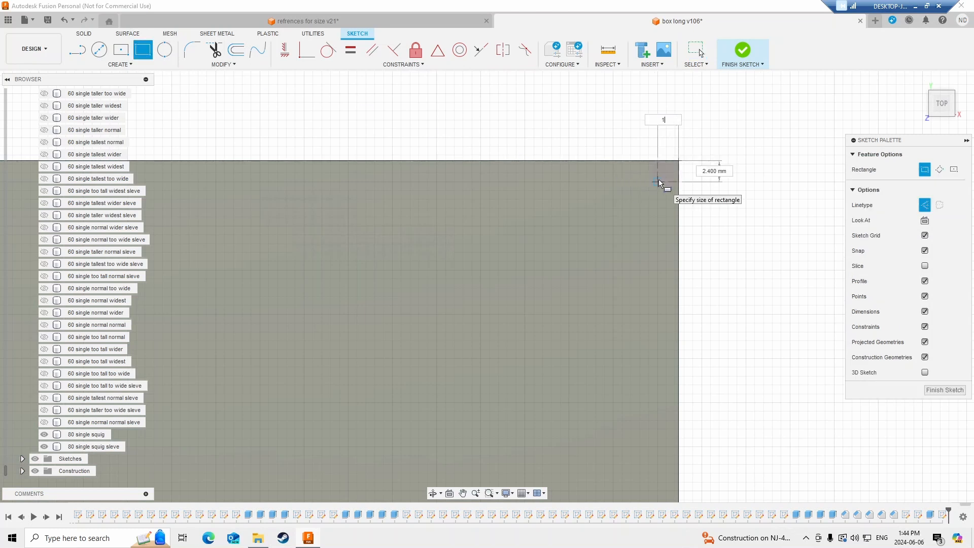
text(.2)
key(Tab)
text(1.2)
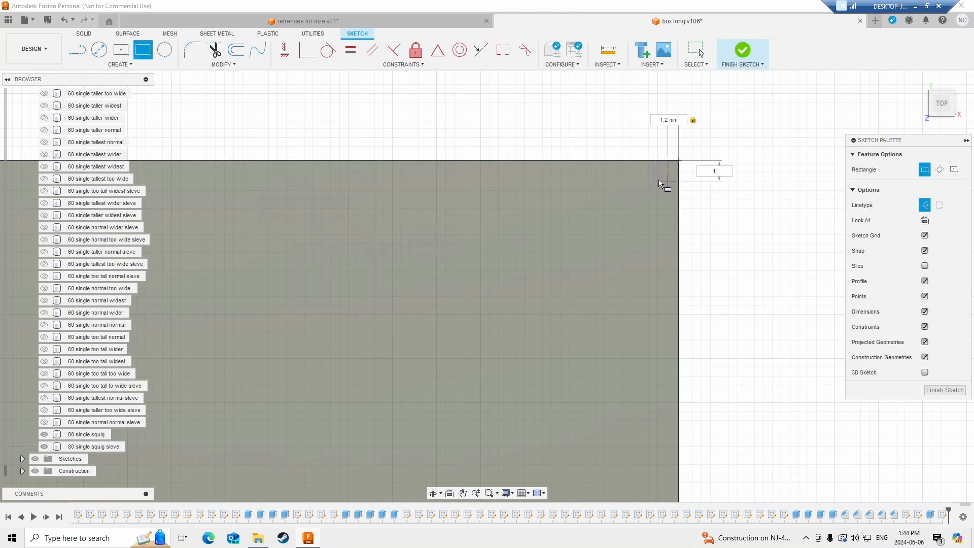
key(Return)
key(Escape)
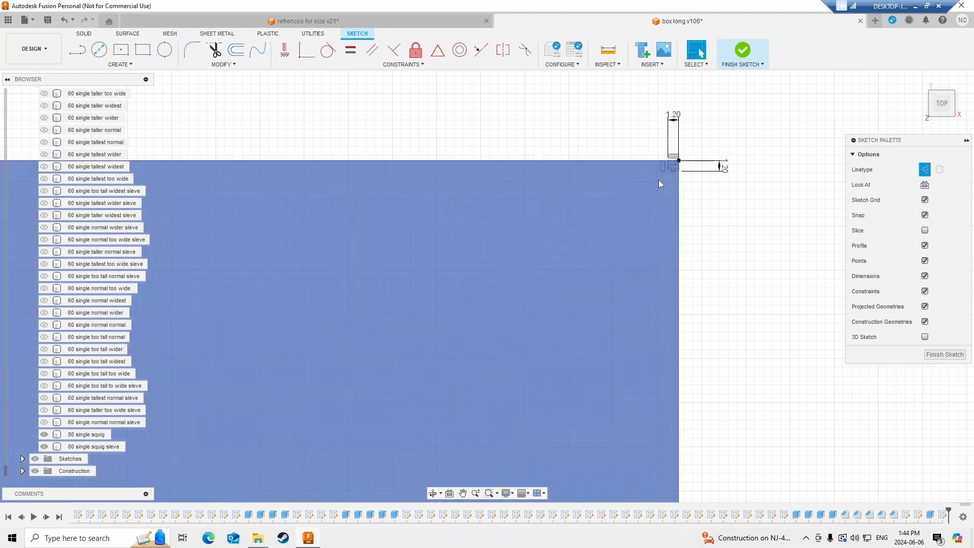
- Draw a normal-line 3-point rectangle between the inner corners of both construction squares, extending down to the top edge of the 6.2 mm strip
click(133, 64)
mouse_move(136, 90)
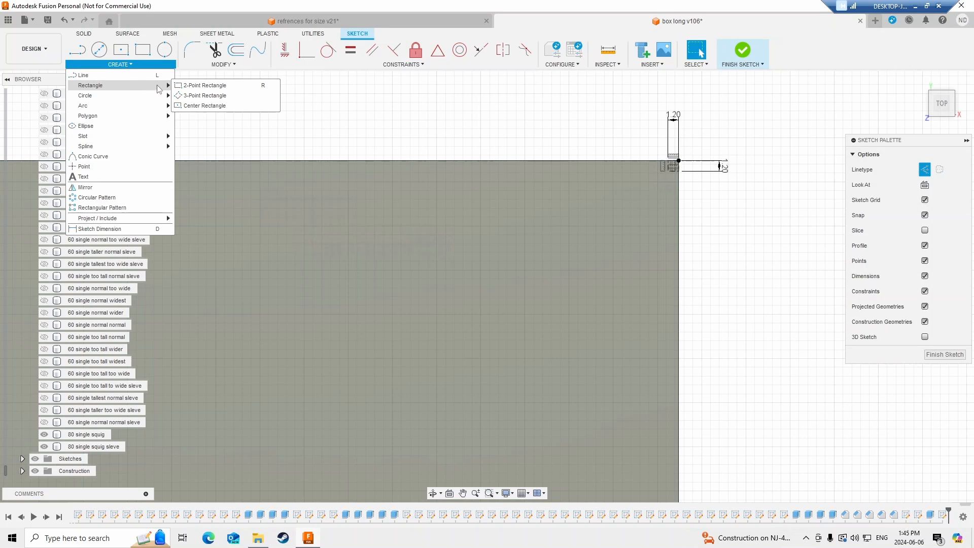
click(209, 93)
scroll(683, 173, up, 2)
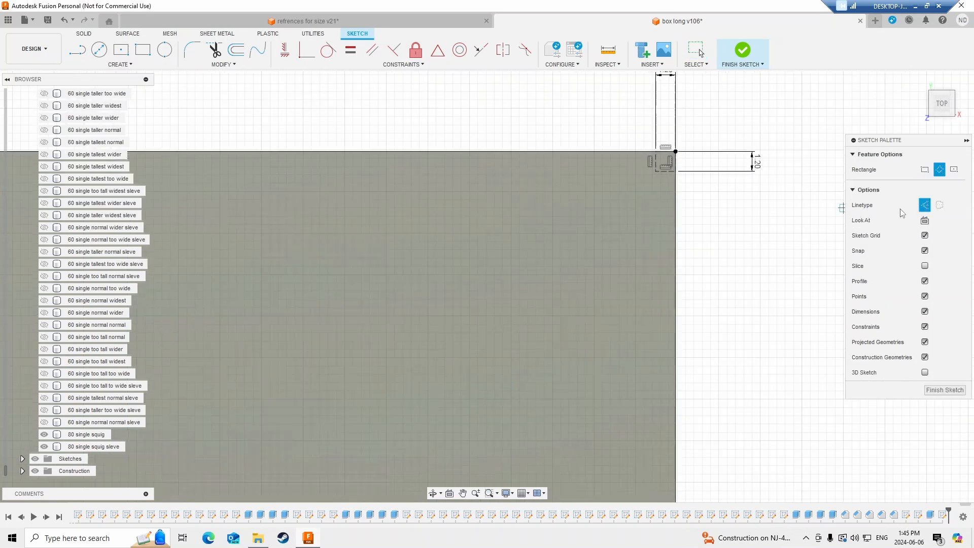
click(924, 205)
scroll(631, 165, up, 2)
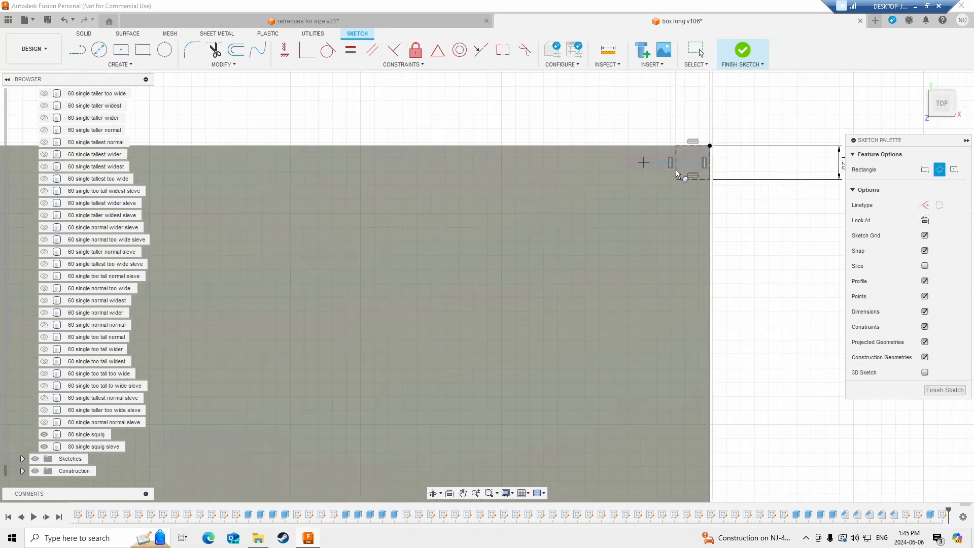
click(678, 180)
scroll(355, 223, down, 5)
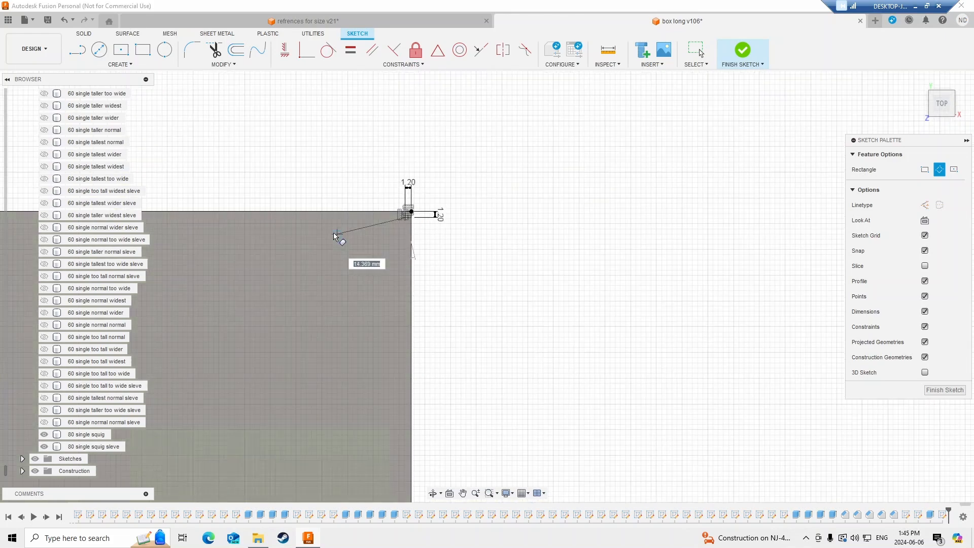
scroll(313, 219, up, 5)
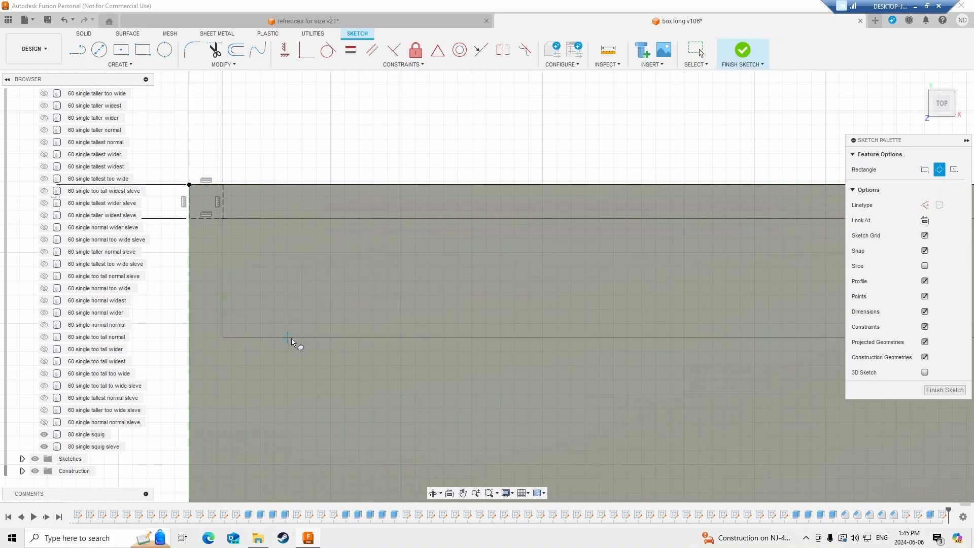
scroll(289, 340, down, 5)
middle_drag(300, 346, 306, 212)
scroll(331, 325, up, 1)
middle_drag(332, 324, 319, 251)
scroll(328, 324, up, 1)
scroll(311, 302, up, 1)
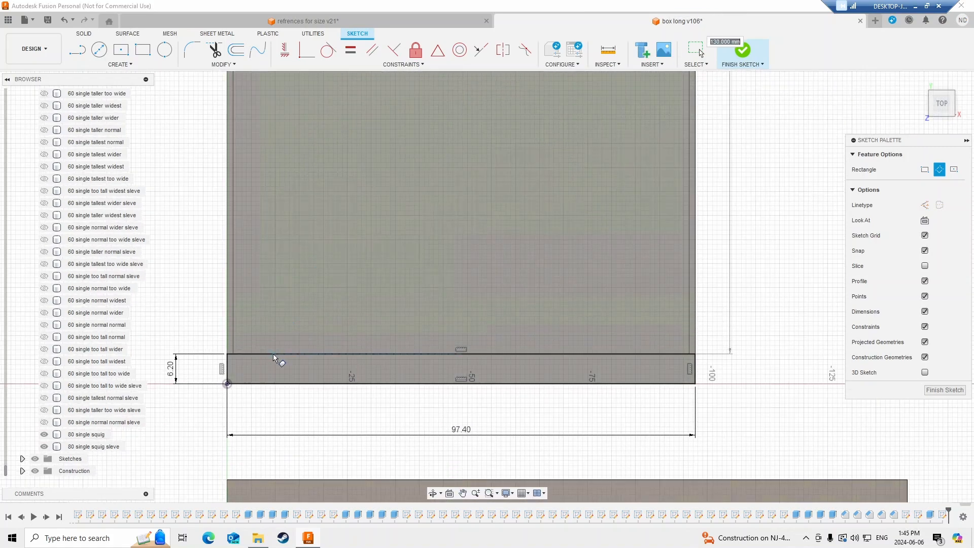
click(272, 355)
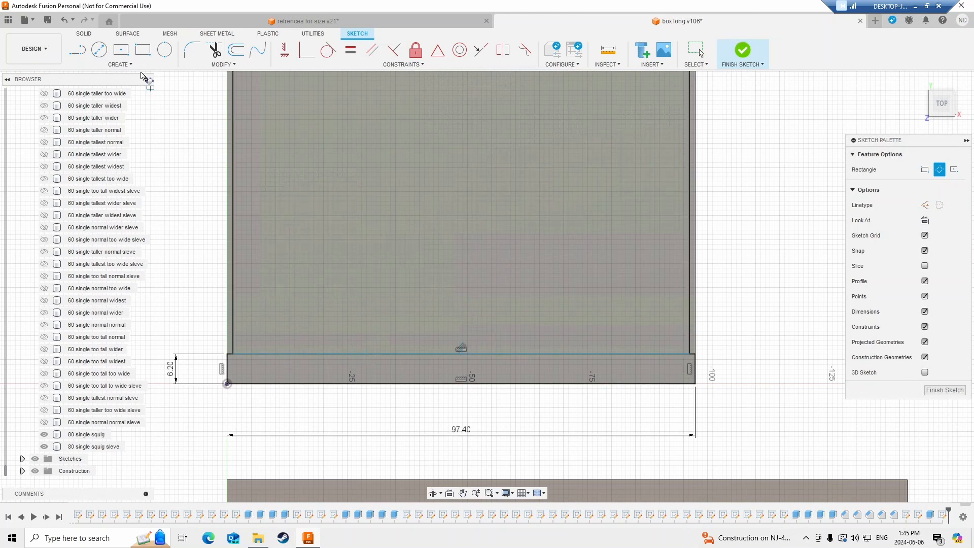
- Draw a 79.6 by 2.4 mm center rectangle centred on the midpoint of the plate's lower edge
click(122, 50)
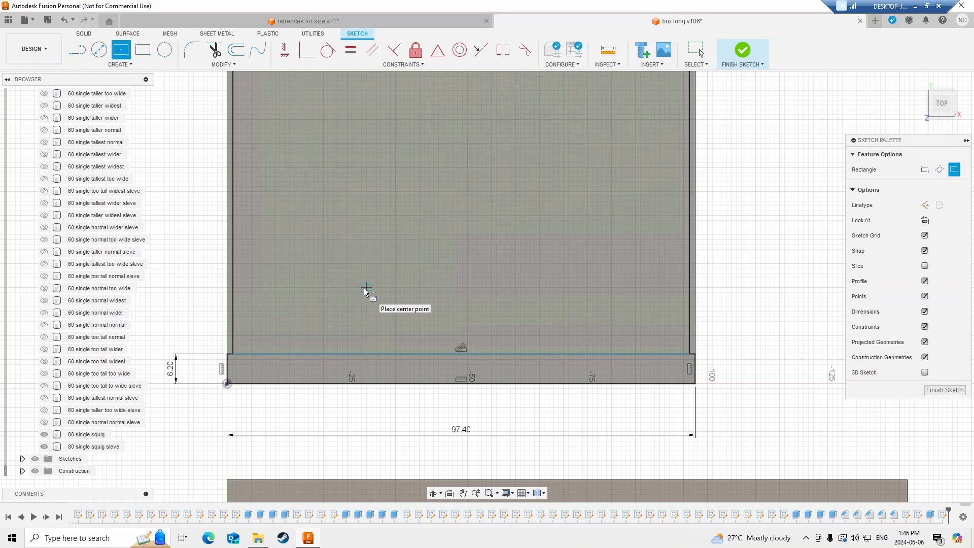
click(461, 384)
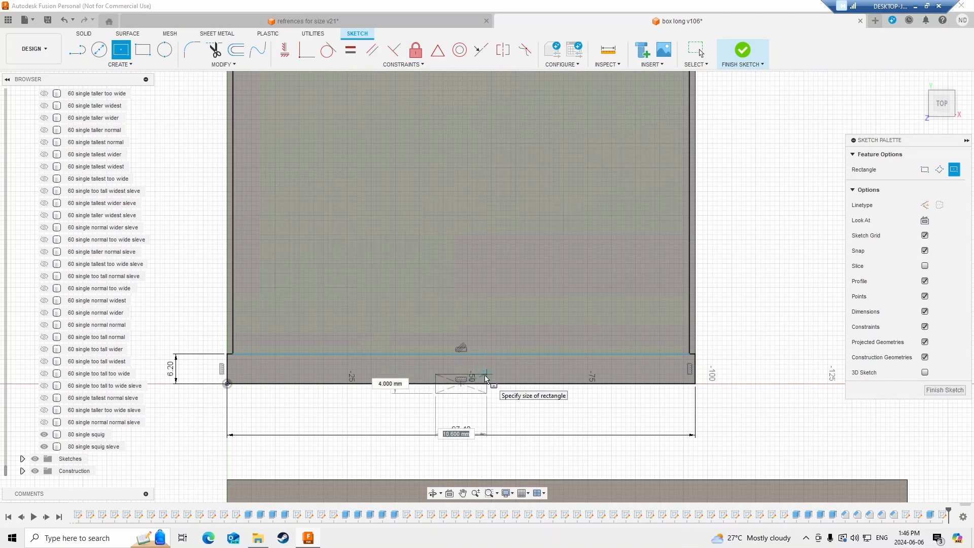
text(79.6)
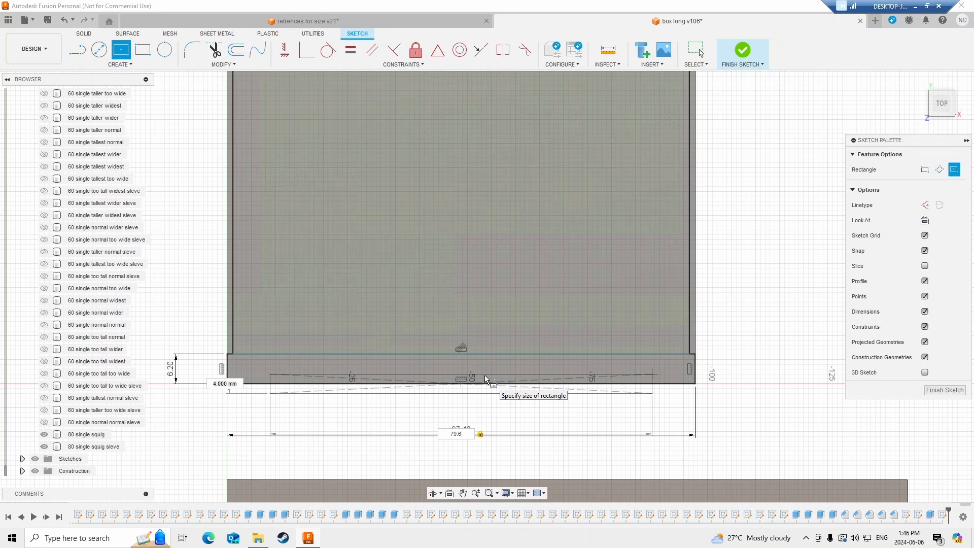
key(Tab)
text(2.4)
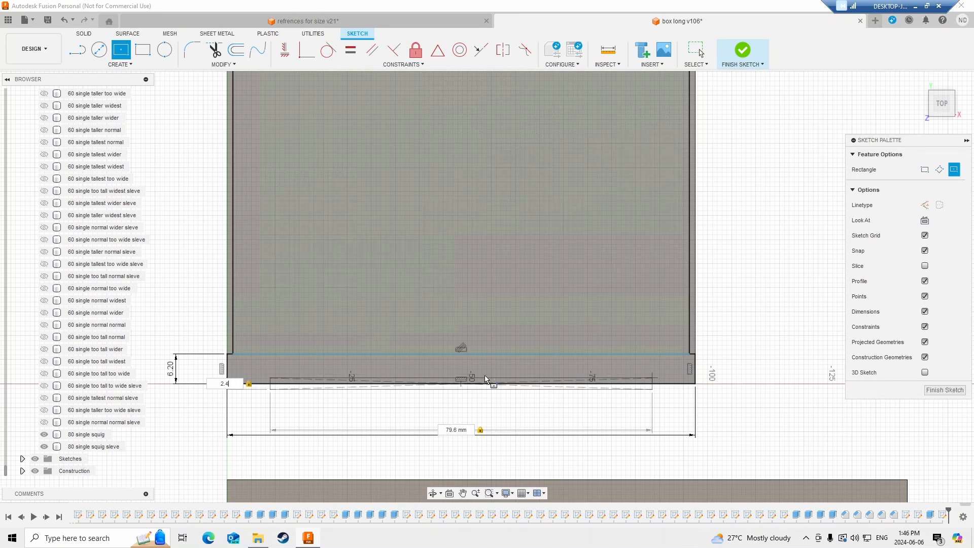
key(Return)
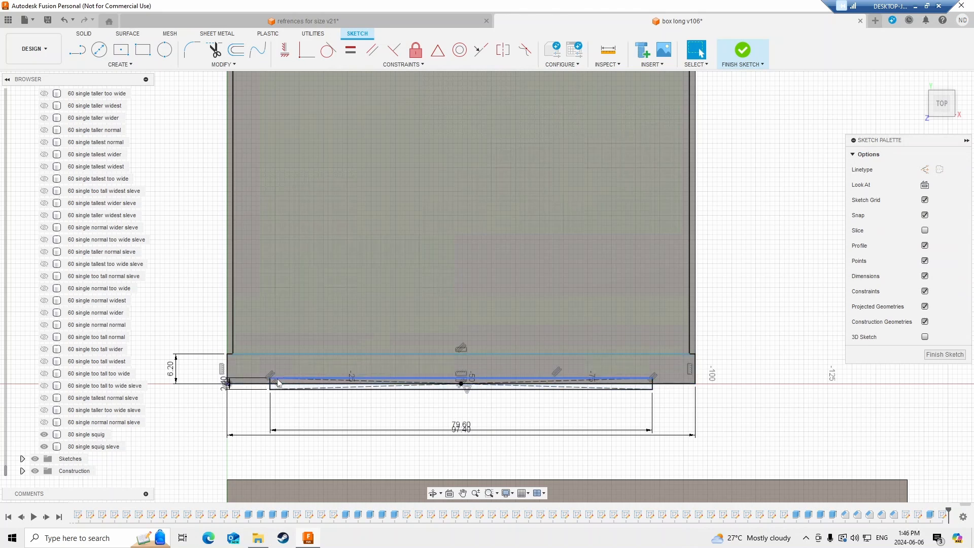
click(408, 376)
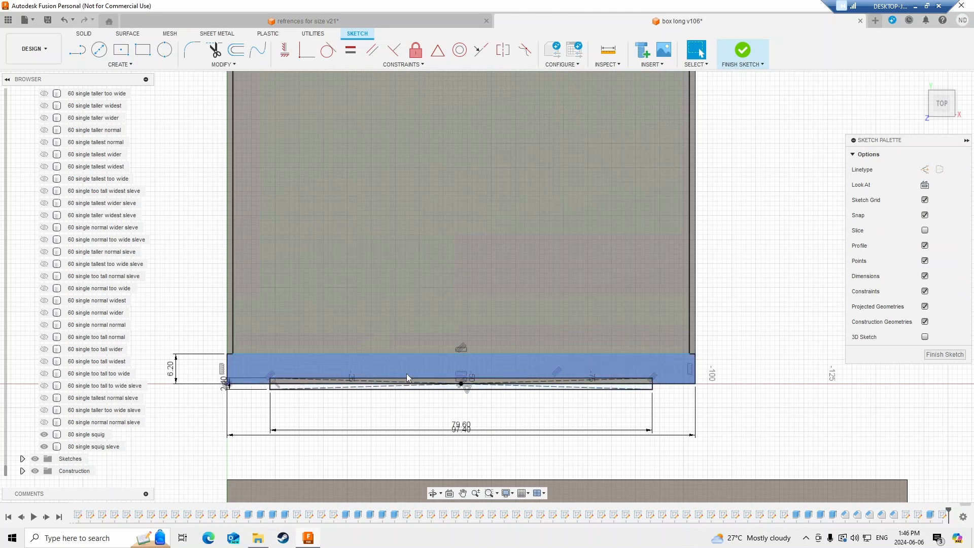
click(653, 385)
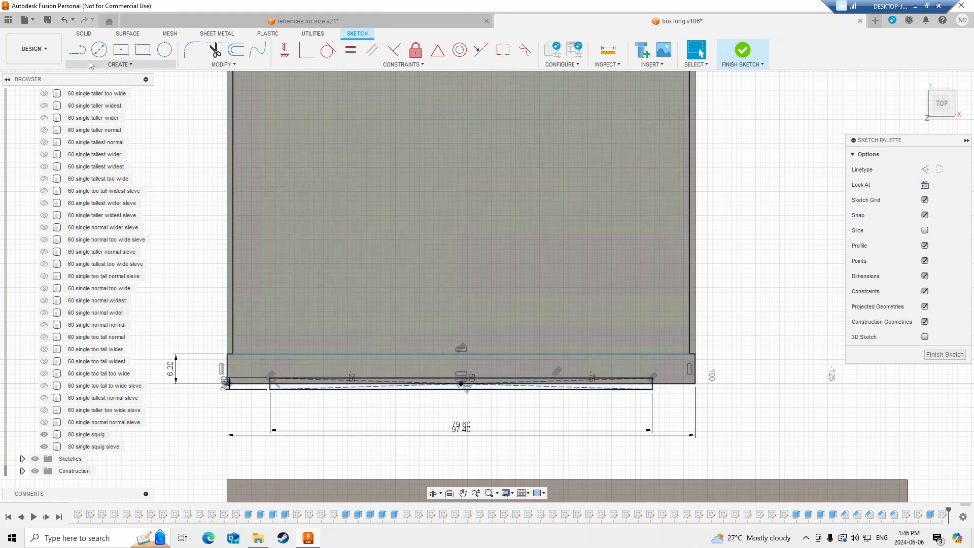
- Draw a line at 70° from the center rectangle's upper-left corner, leaning inward up to the top edge of the 6.2 mm strip
click(77, 49)
scroll(313, 398, up, 5)
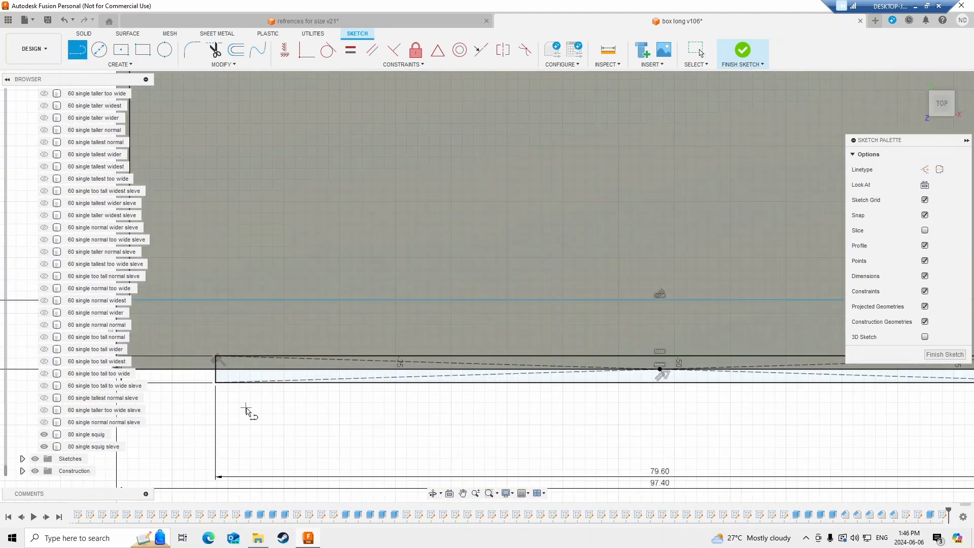
middle_drag(249, 409, 308, 451)
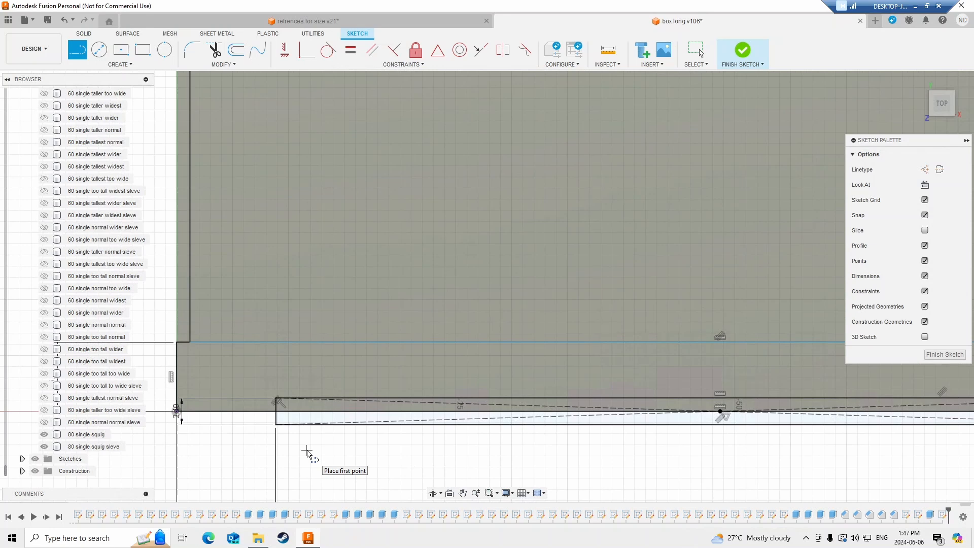
scroll(283, 429, up, 2)
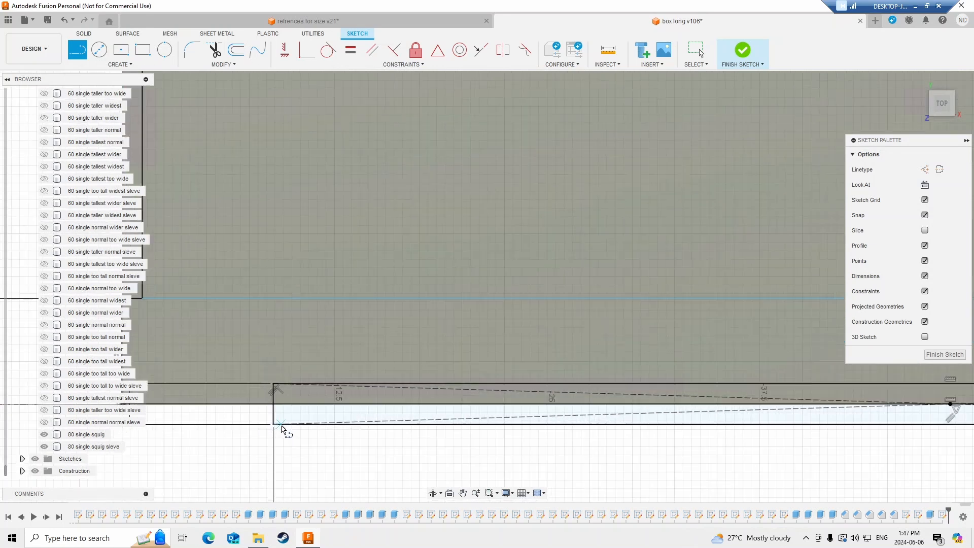
click(272, 384)
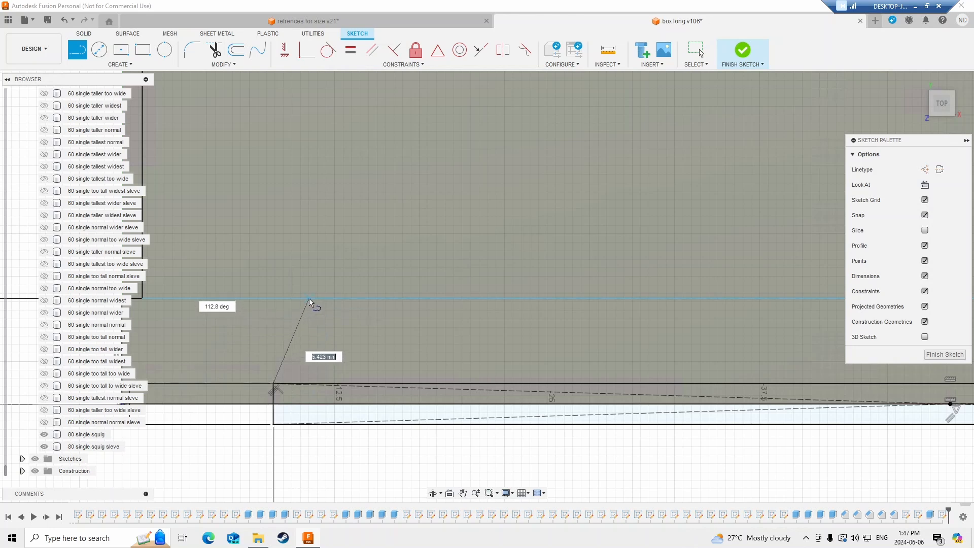
key(Tab)
text(70)
key(Tab)
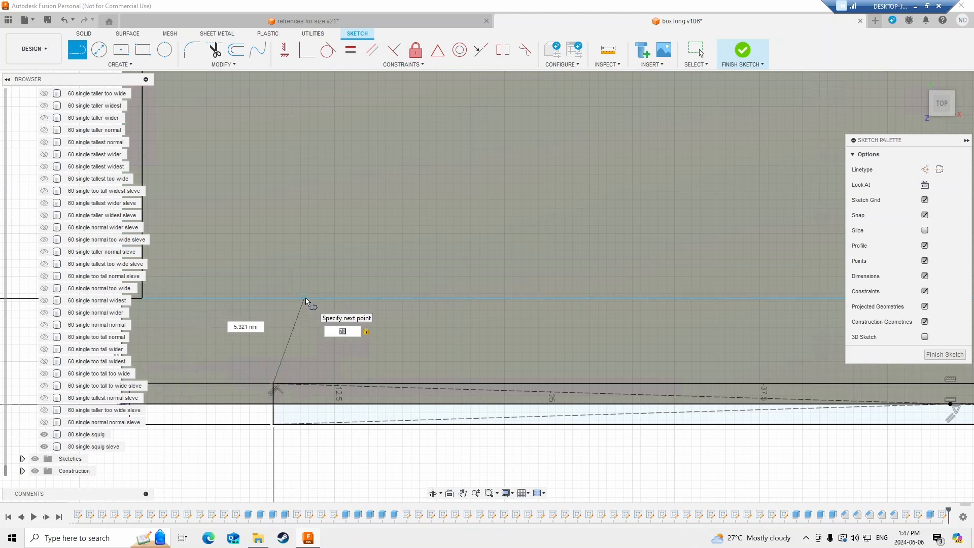
key(Return)
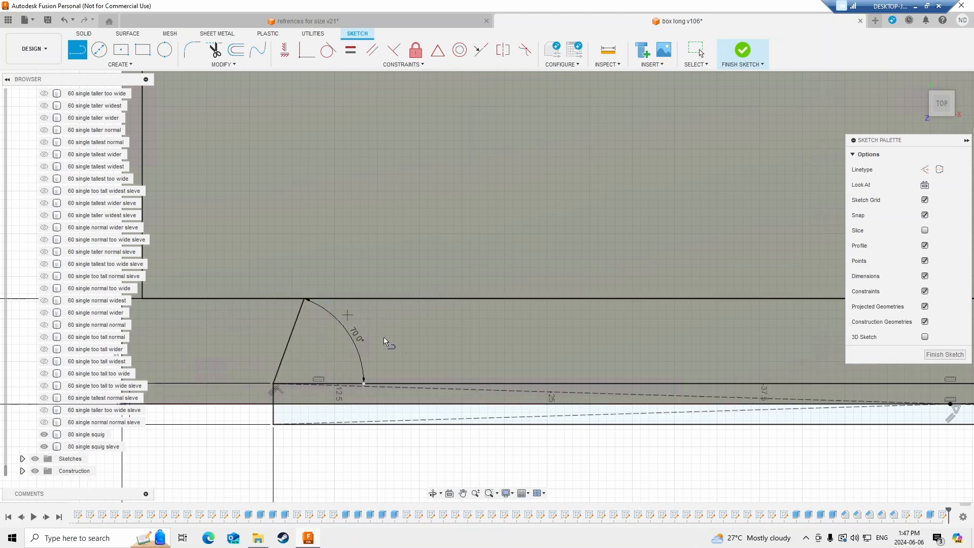
- Draw a mirrored 70° line from the center rectangle's upper-right corner up to the strip's top edge, and finish the sketch
scroll(397, 342, down, 3)
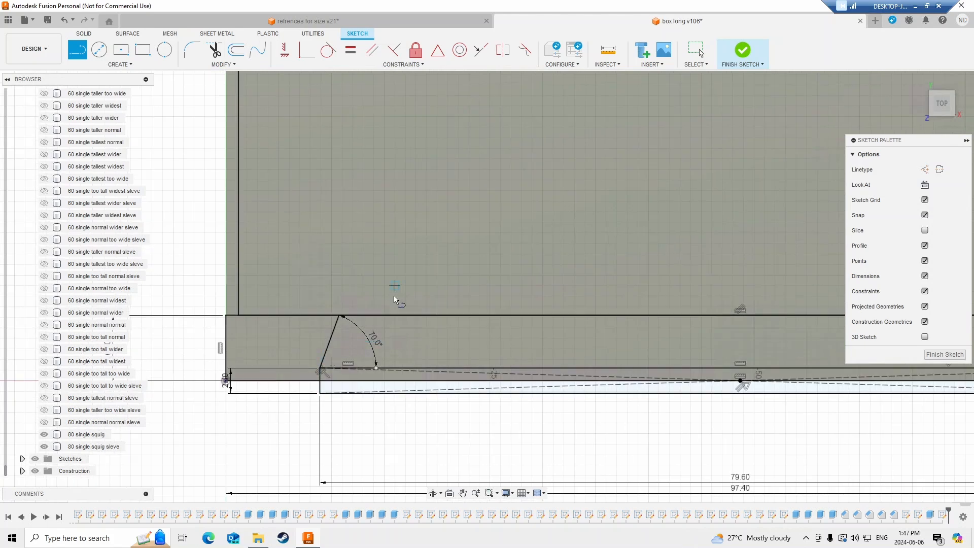
middle_drag(470, 355, 303, 363)
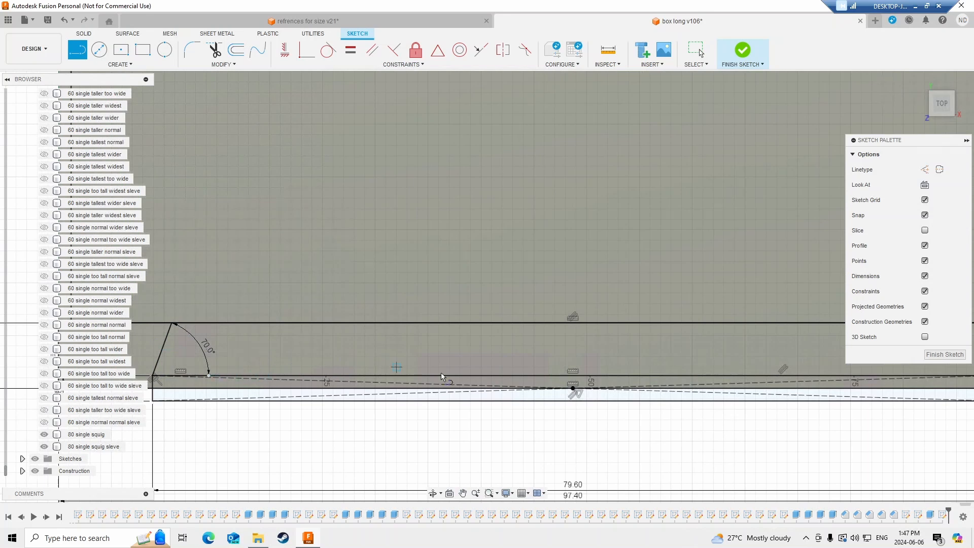
middle_drag(441, 375, 273, 381)
middle_drag(688, 378, 511, 380)
key(Escape)
key(l)
scroll(564, 353, up, 2)
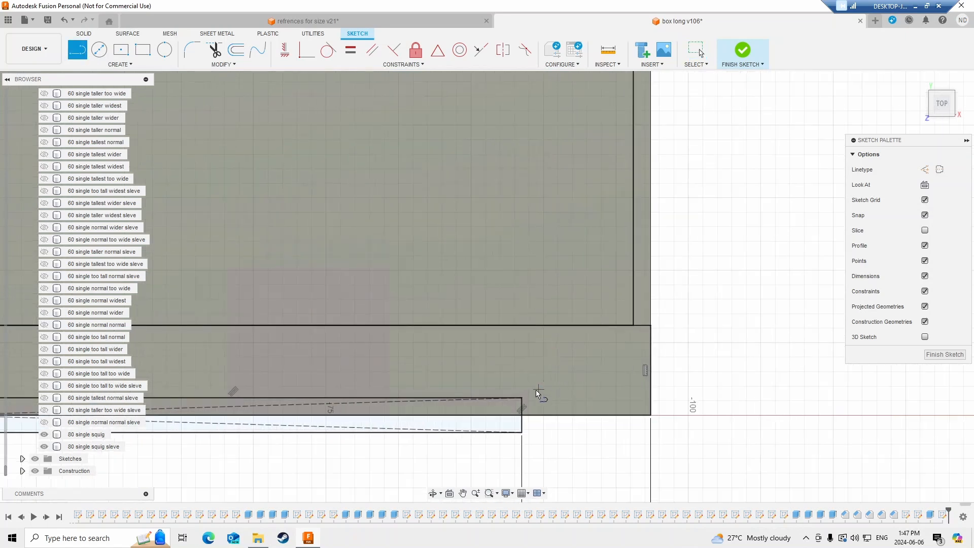
scroll(539, 393, up, 2)
click(517, 401)
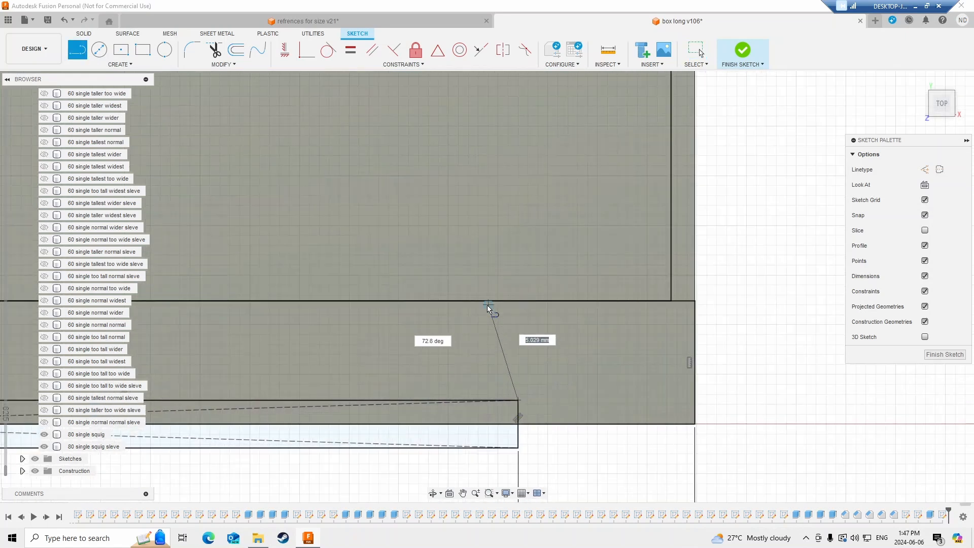
key(Tab)
text(70)
key(Tab)
key(Tab)
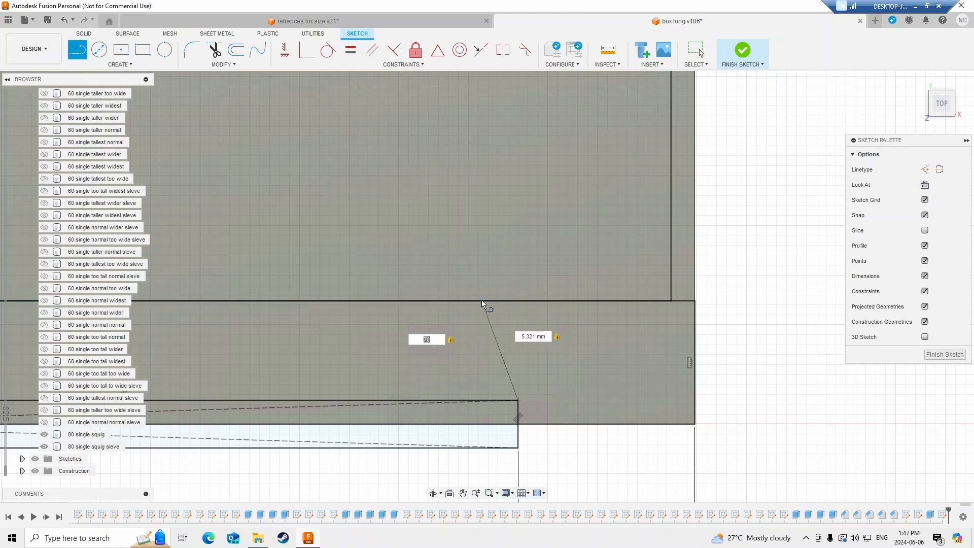
key(Return)
scroll(500, 326, down, 5)
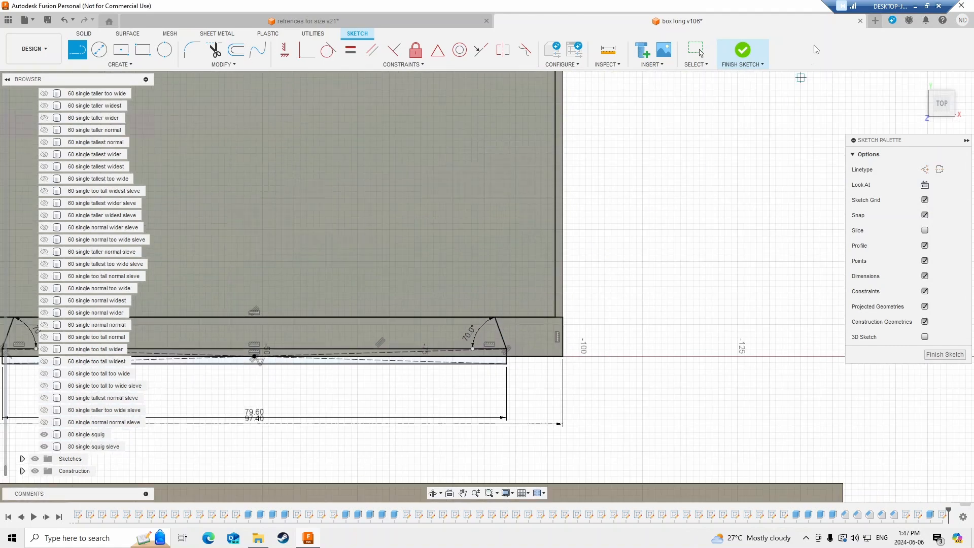
click(742, 50)
- Extrude the perimeter wall, both angled lower corner pieces and the thin strip along the lower edge 95 mm, joined to the plate
scroll(530, 283, down, 5)
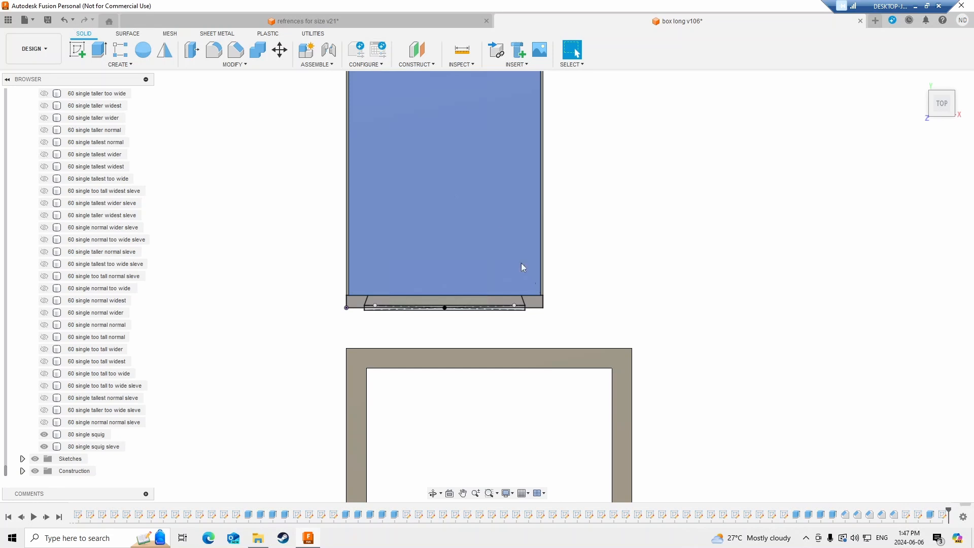
key(e)
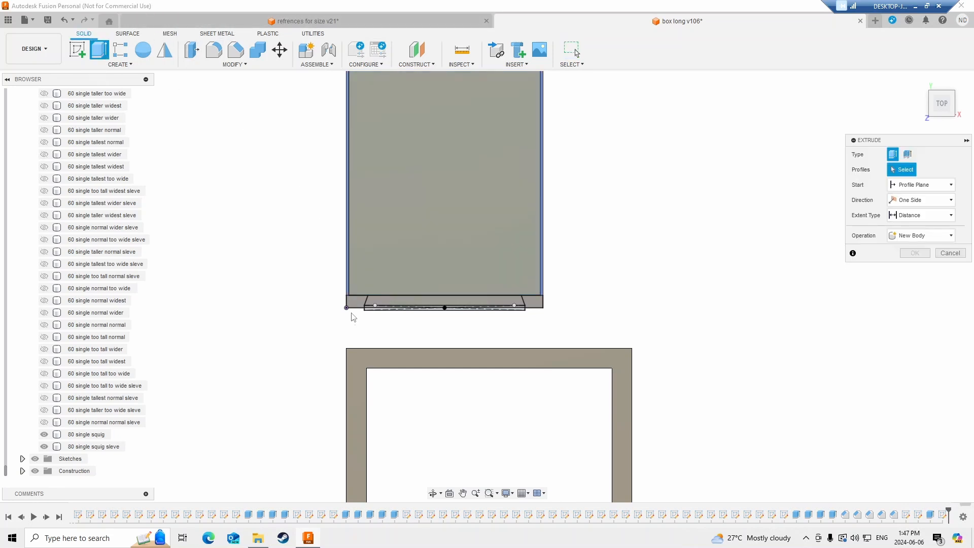
click(354, 302)
click(349, 285)
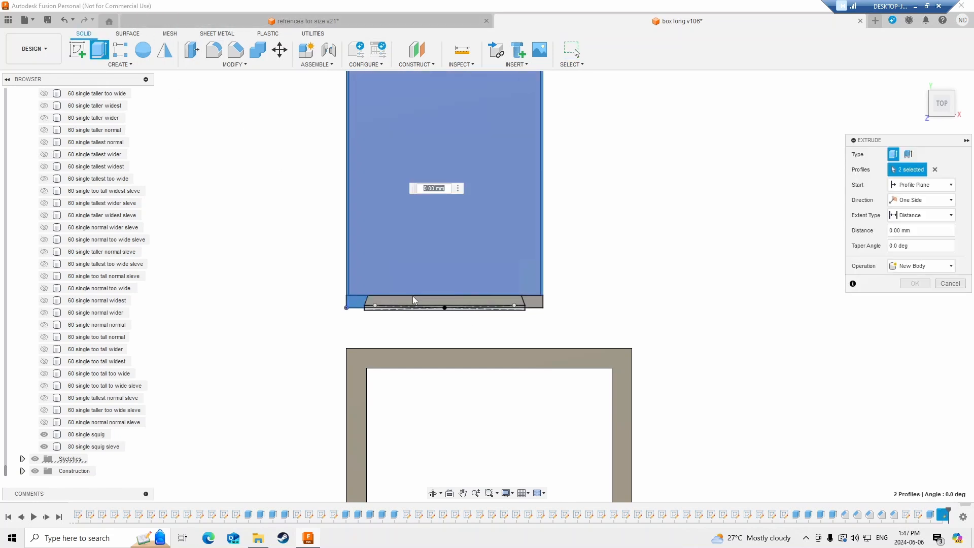
click(535, 298)
scroll(499, 310, up, 2)
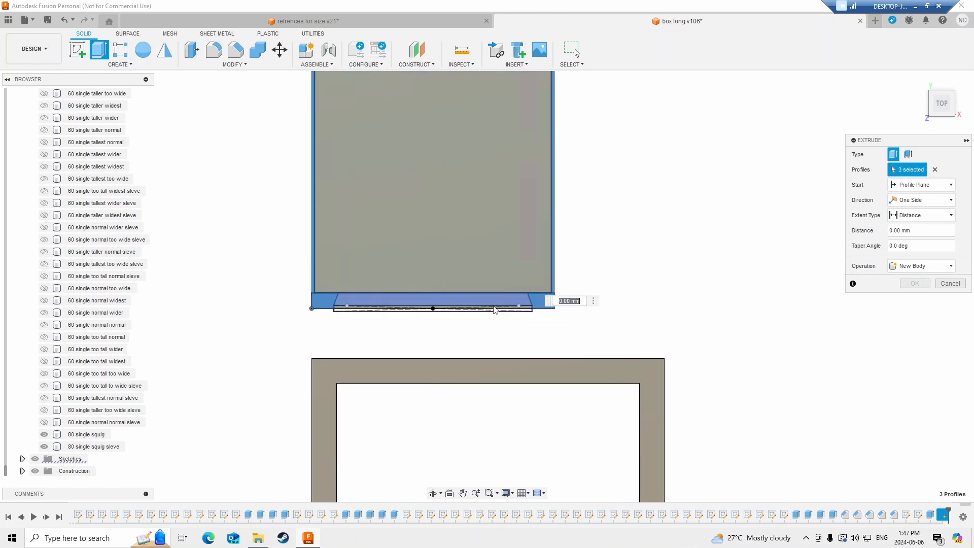
click(521, 303)
text(95)
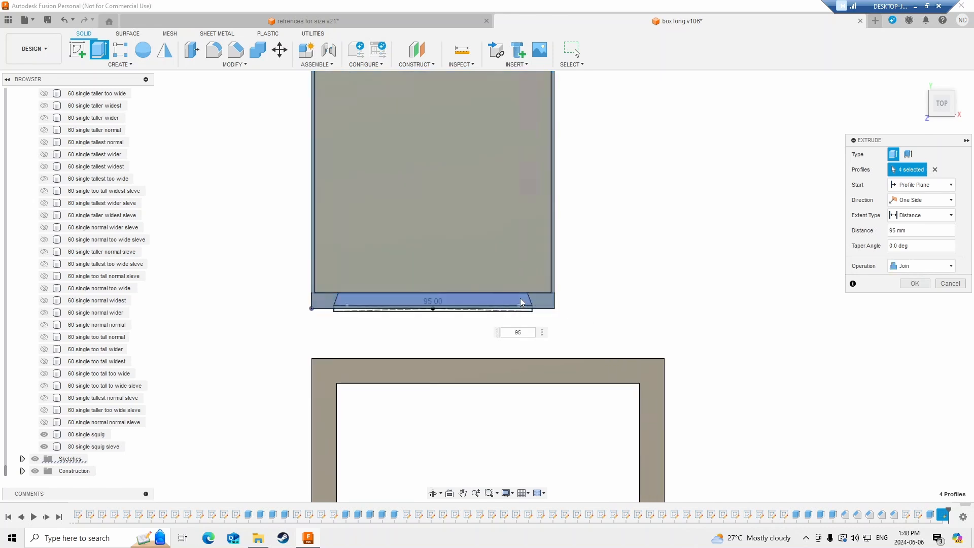
key(Return)
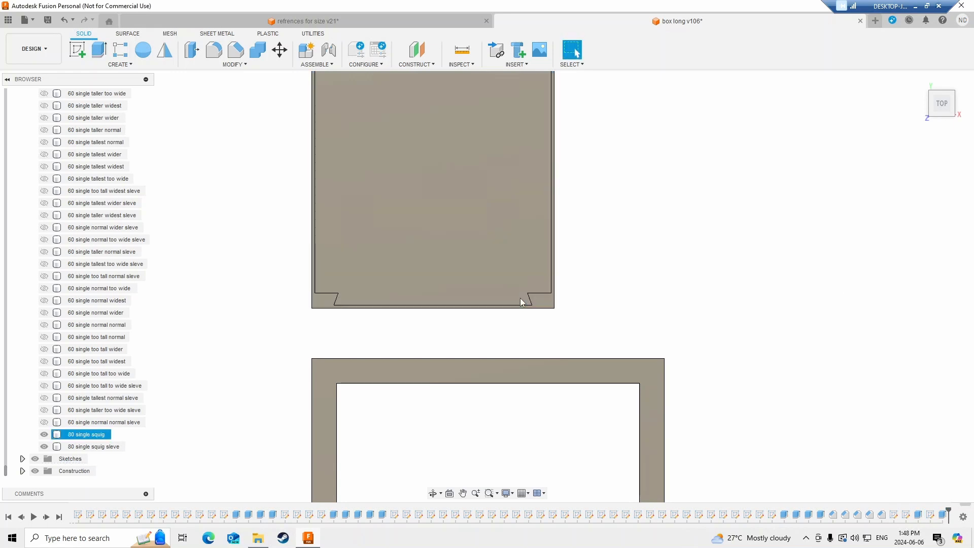
- Measure the box's inner floor edges, vertical corner edges and outer rim edges
mouse_move(641, 274)
shift+middle_down()
mouse_move(611, 250)
mouse_move(620, 218)
mouse_move(638, 246)
mouse_move(634, 260)
shift+middle_up()
middle_drag(459, 251, 480, 383)
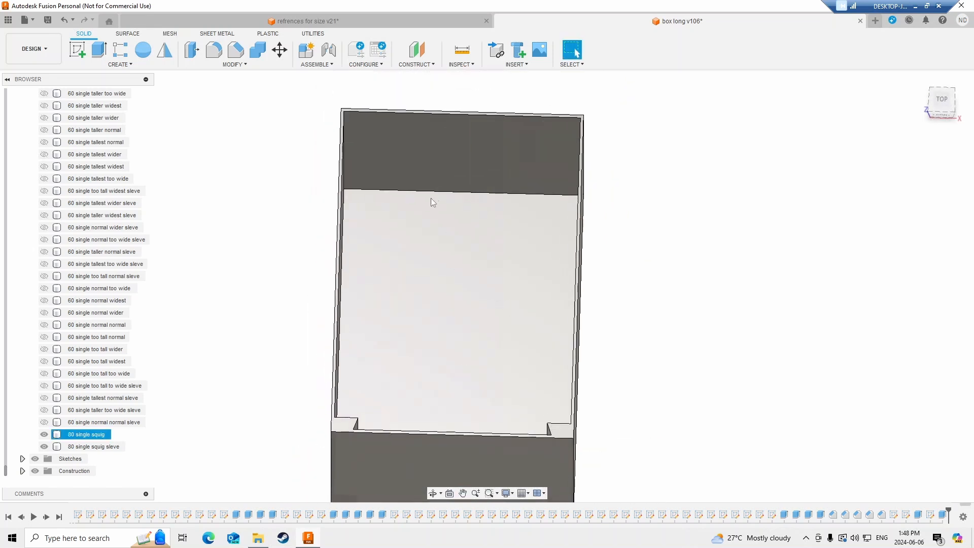
click(432, 193)
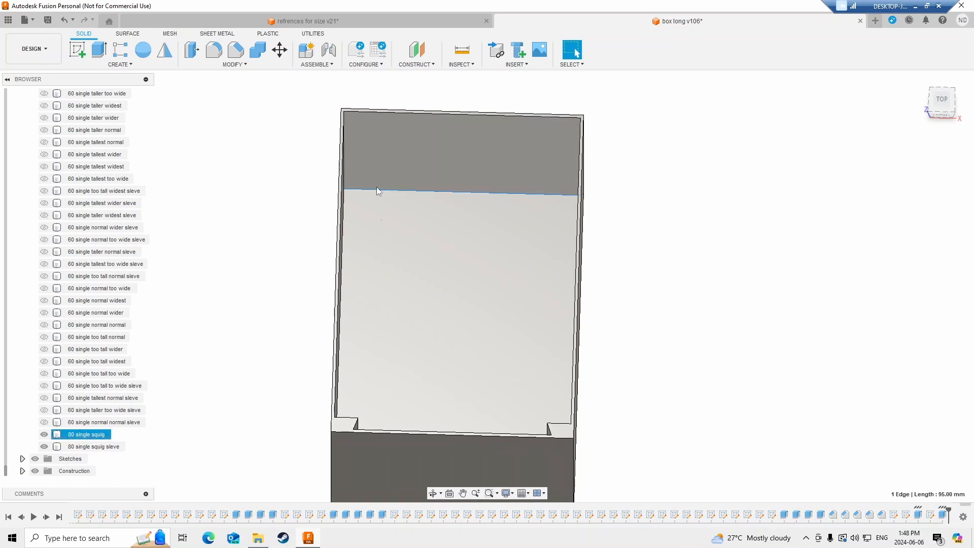
shift+middle_drag(510, 245, 551, 250)
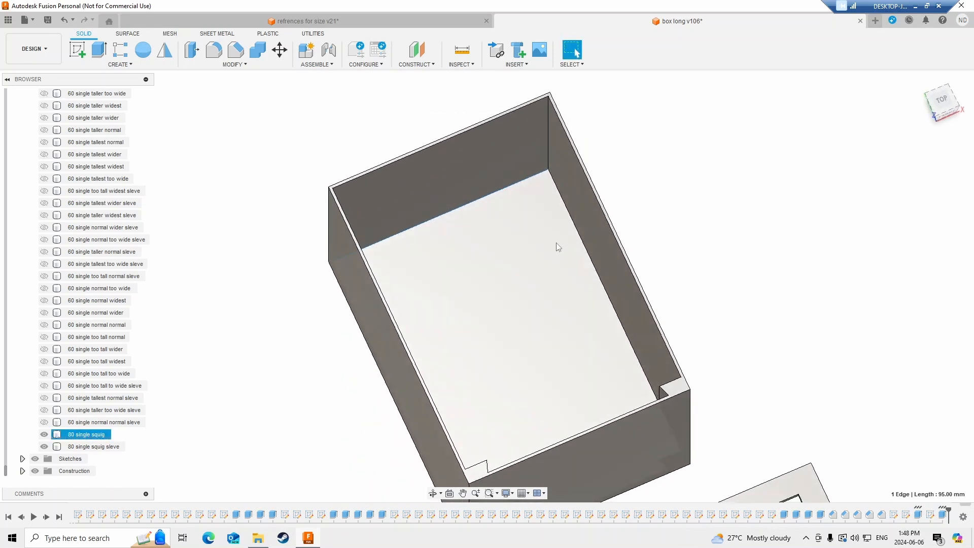
click(582, 245)
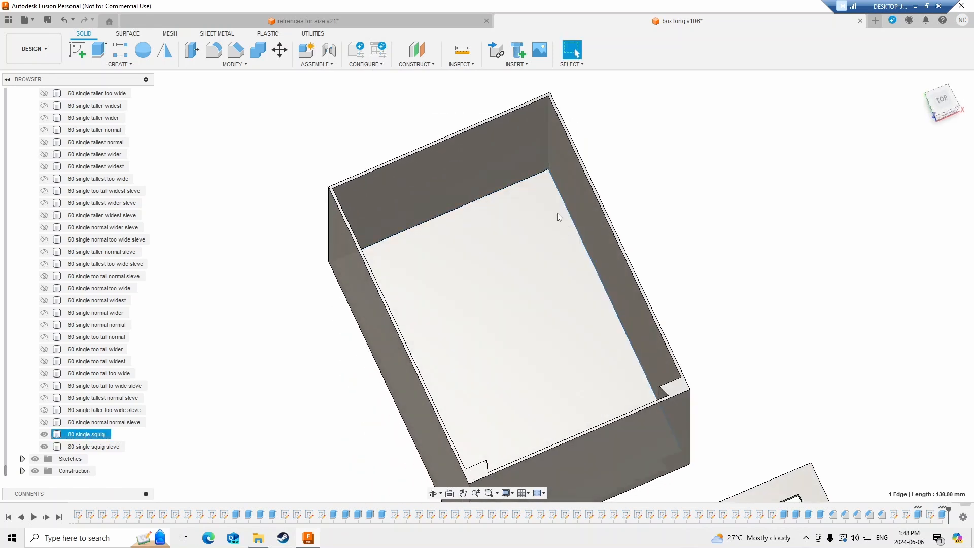
click(548, 138)
shift+middle_drag(708, 262, 580, 366)
click(575, 364)
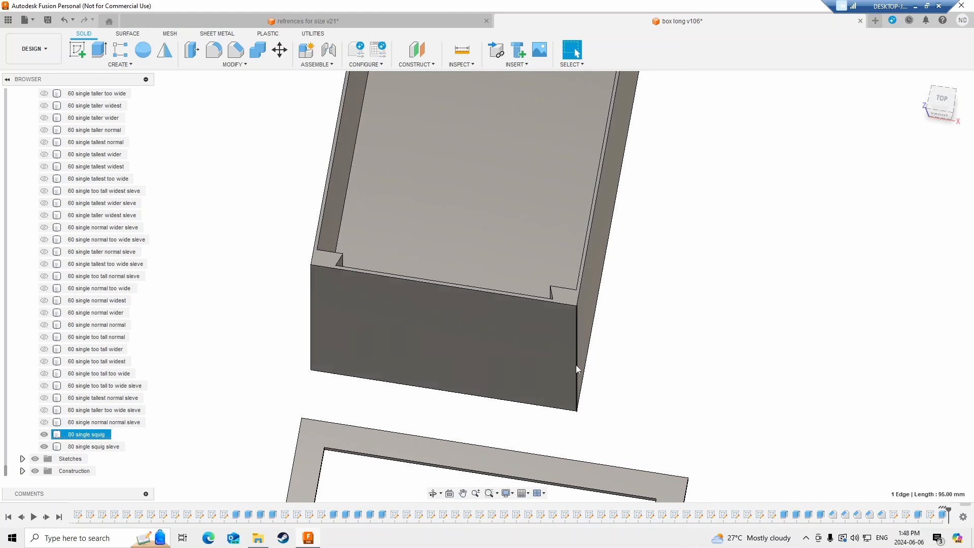
click(455, 287)
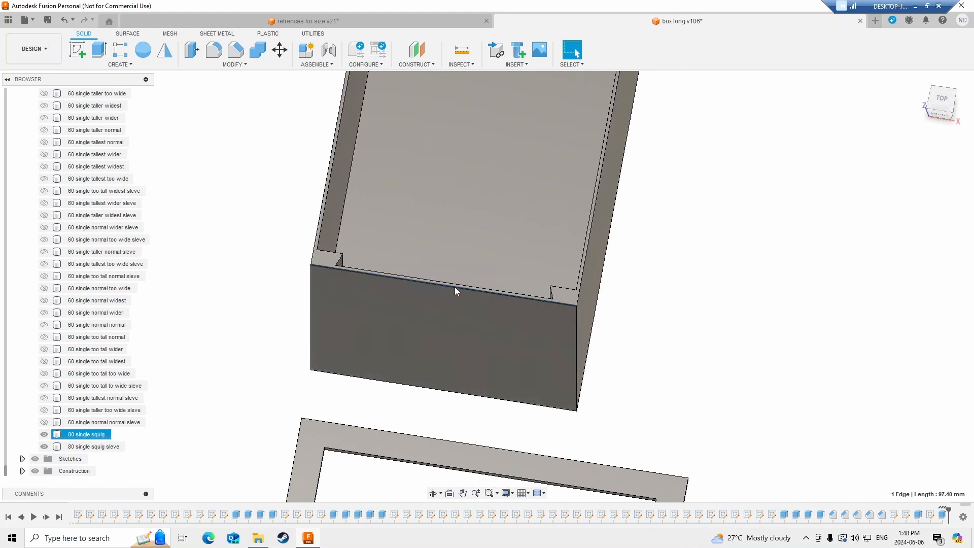
click(591, 235)
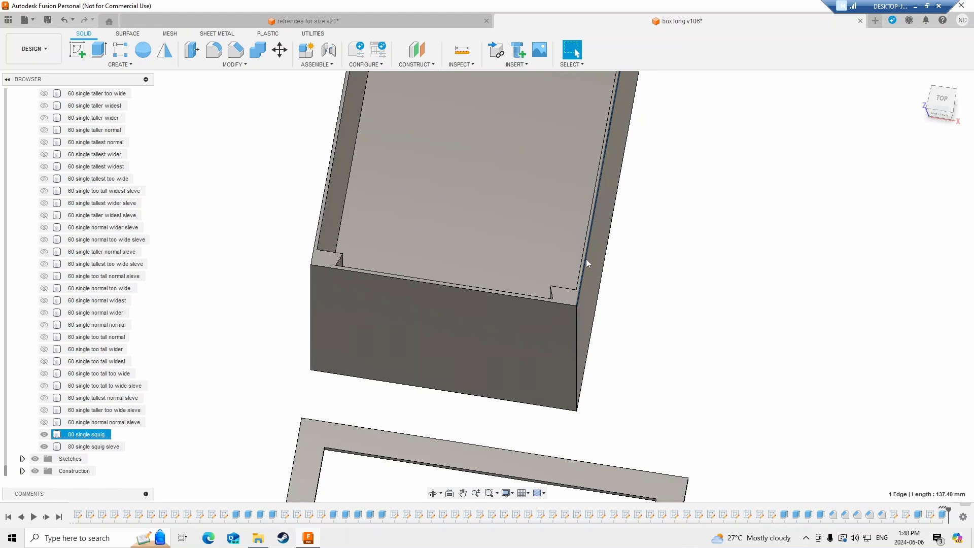
scroll(588, 262, down, 5)
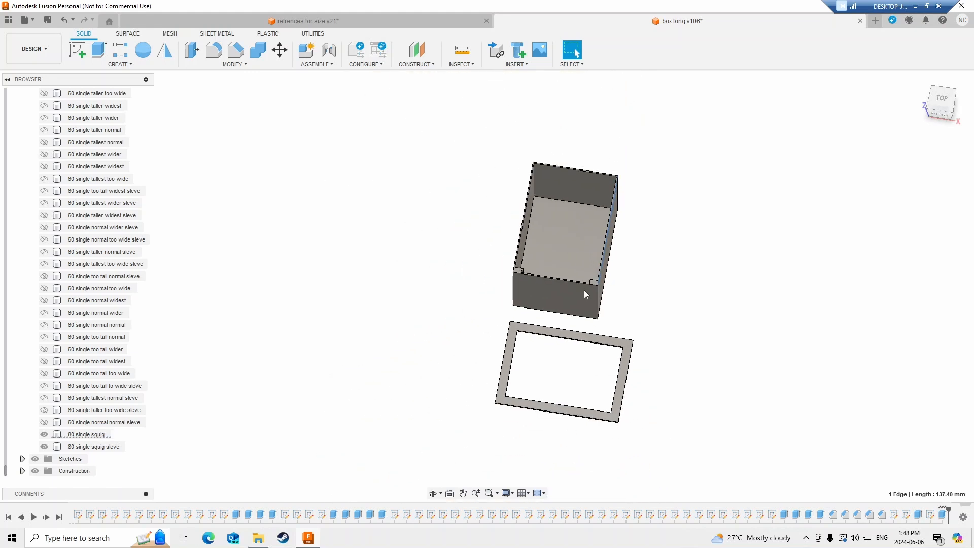
- Sketch on the sleeve frame's top face and draw a 1.2 by 1.2 mm construction-line square inside its upper-left outer corner
click(75, 53)
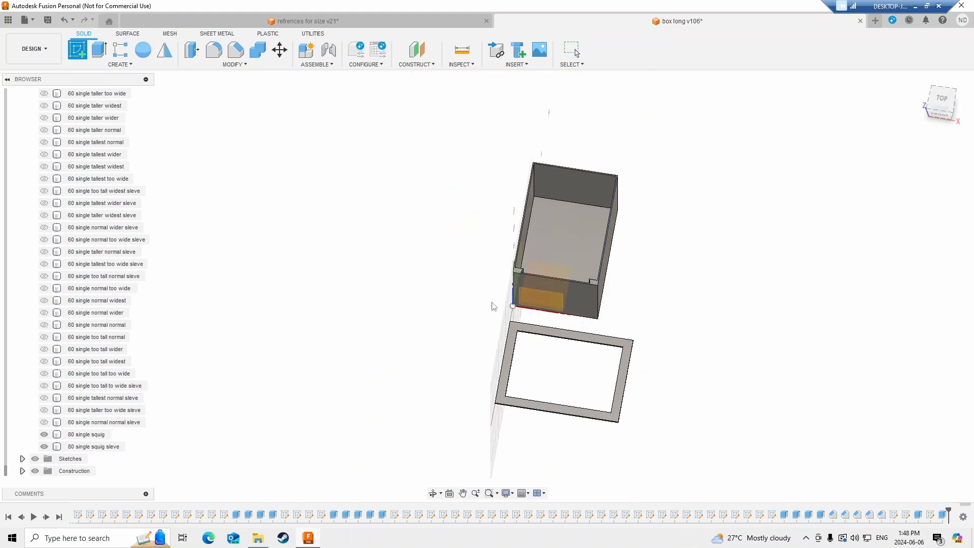
click(515, 334)
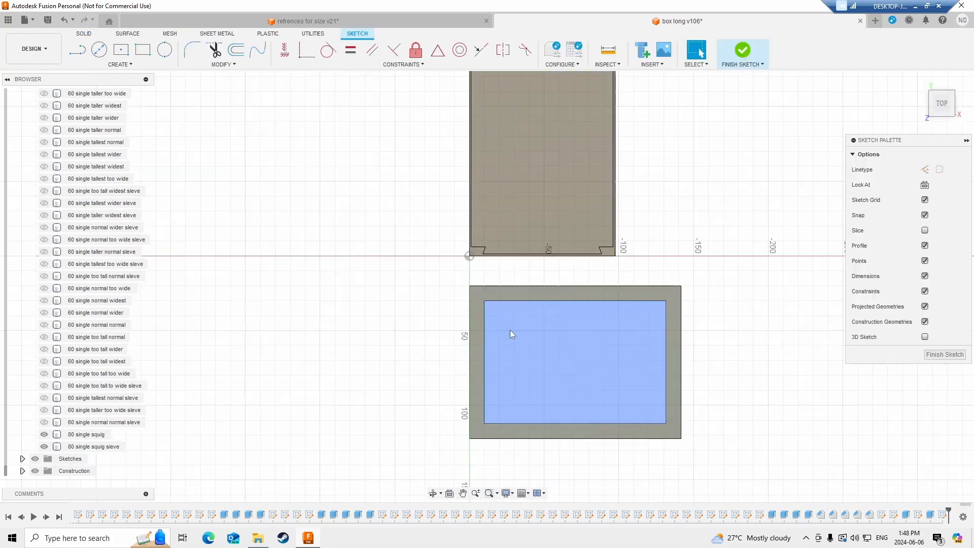
key(r)
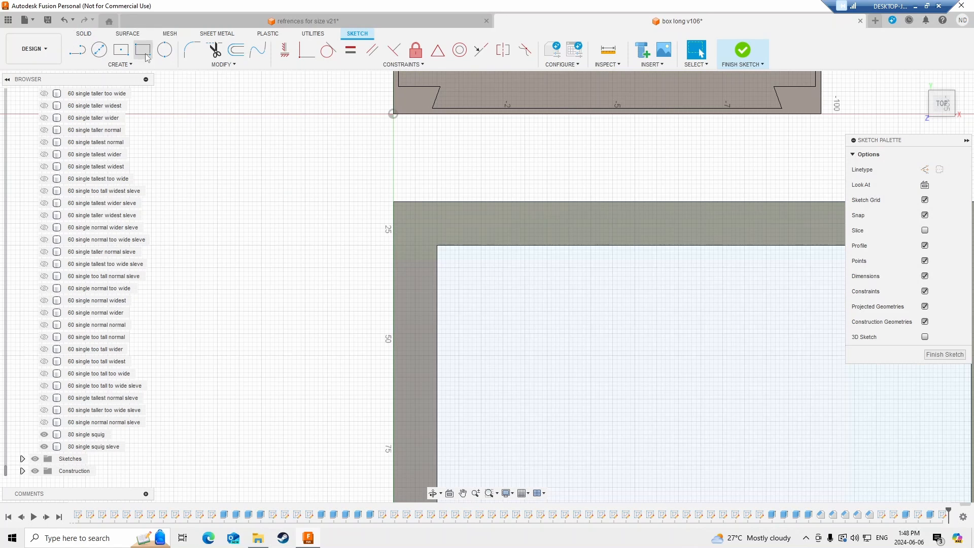
click(394, 202)
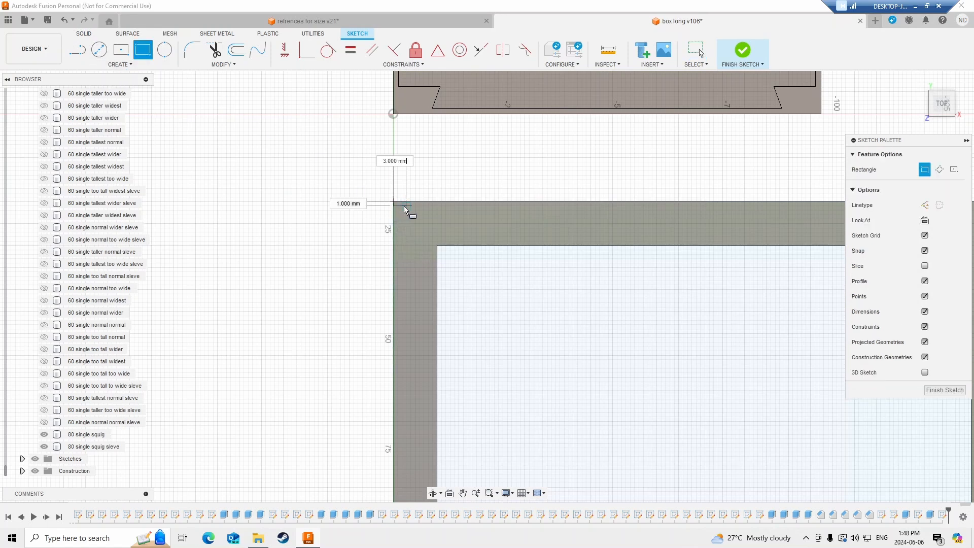
click(930, 206)
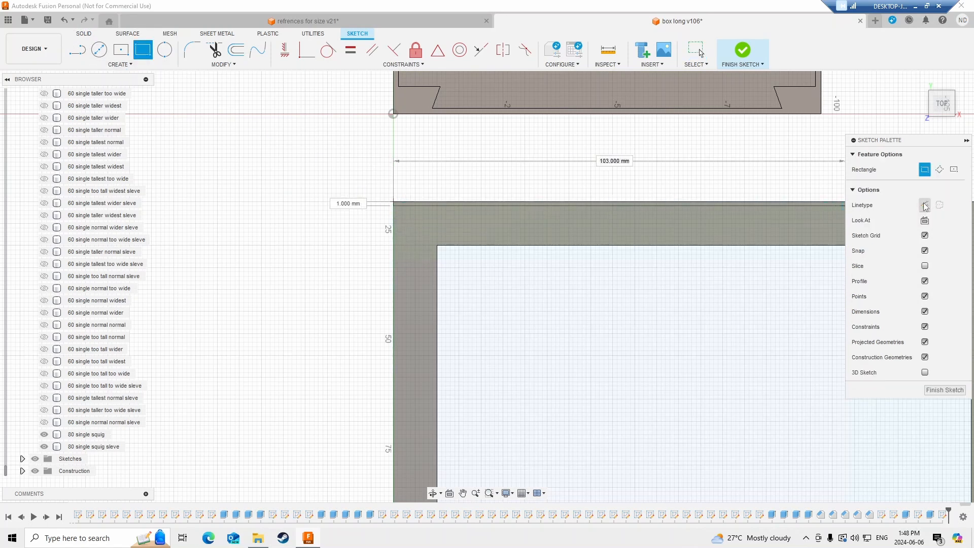
text(1.2)
key(Tab)
text(1.)
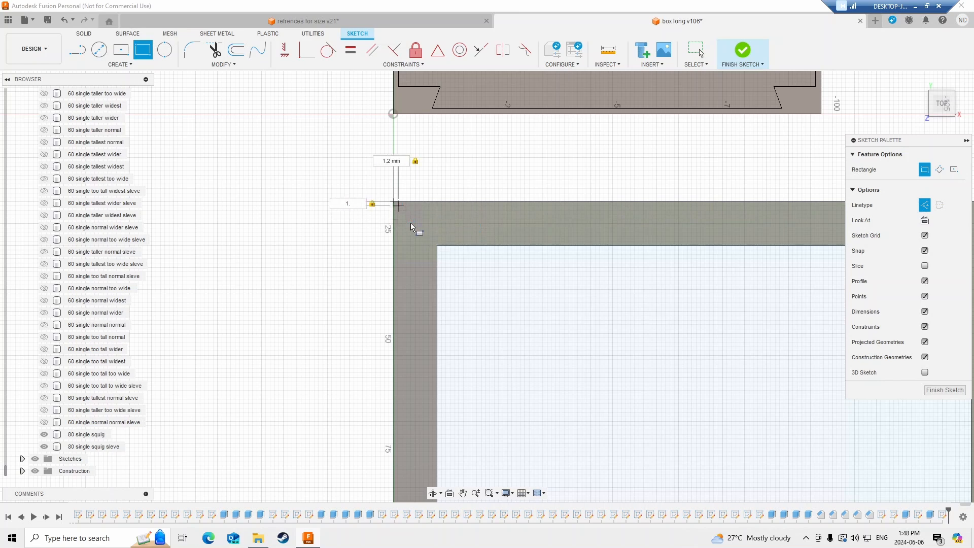
text(2)
key(Return)
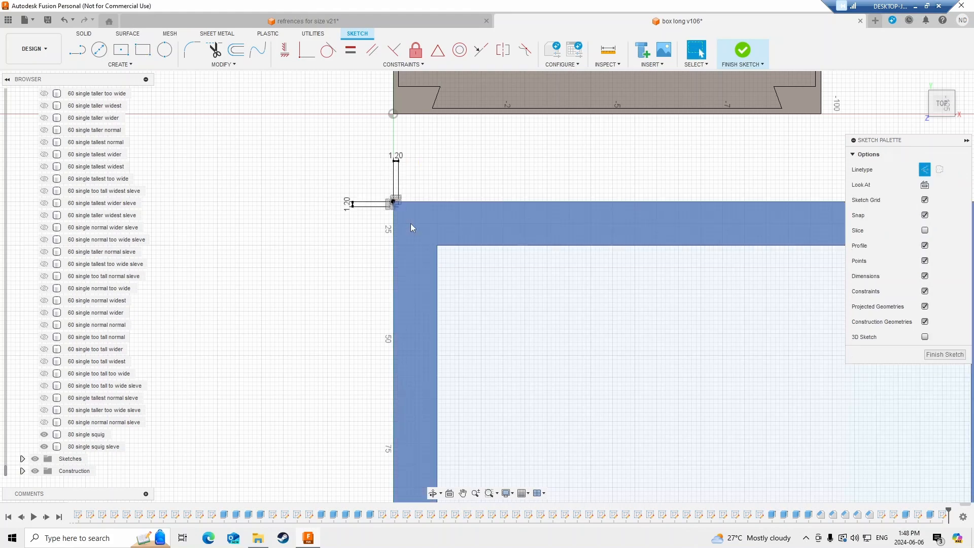
- Draw a 1.2 by 1.2 mm construction-line square inside the sleeve frame's lower-right outer corner
key(Escape)
scroll(535, 309, down, 8)
scroll(562, 321, up, 10)
key(r)
click(521, 377)
text(1.600 mm1.2)
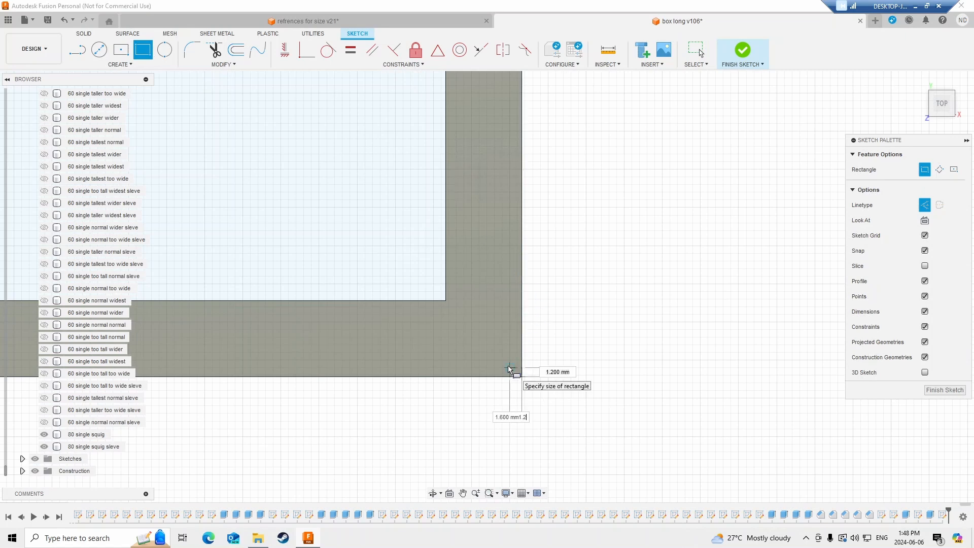
key(Tab)
text(1.2)
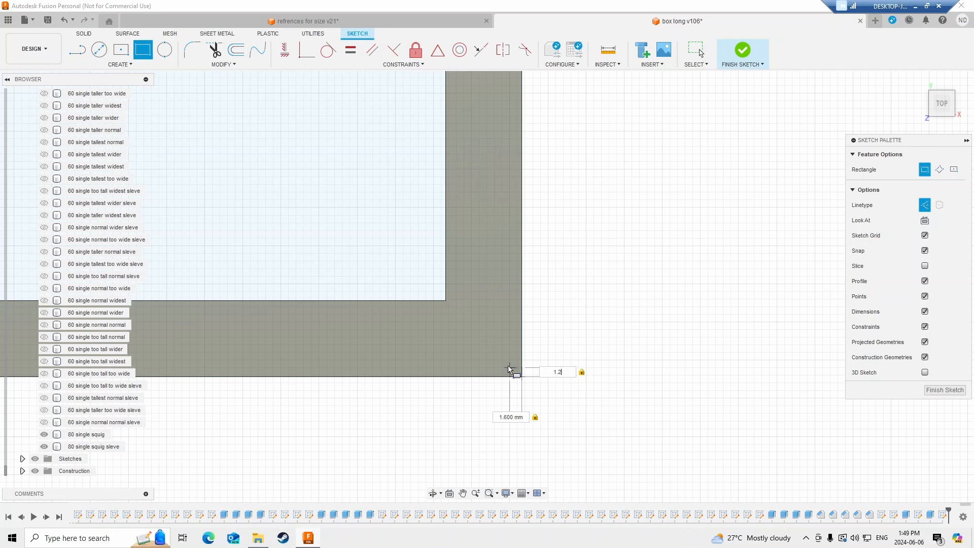
key(Tab)
text(1.2)
key(Return)
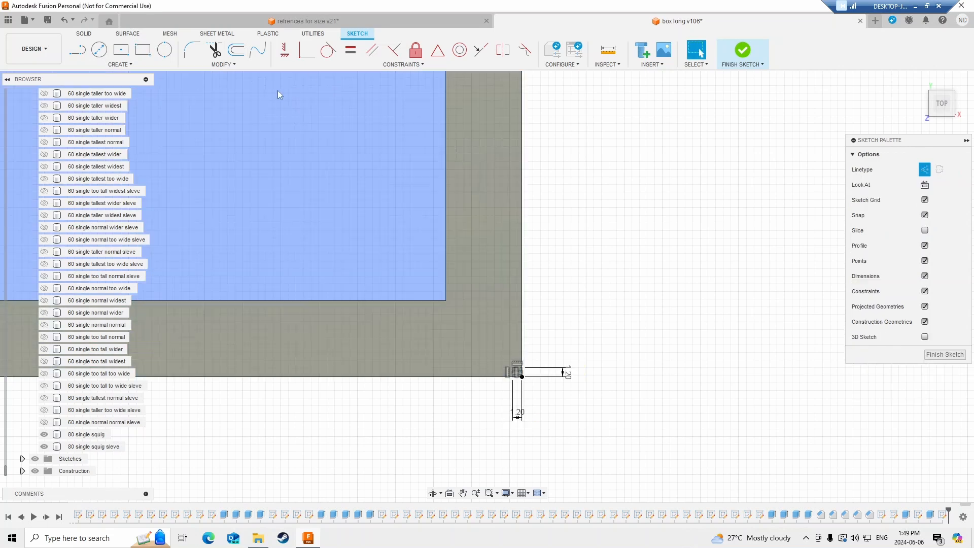
- Draw a solid-line rectangle between the inner corners of the two 1.2 mm construction squares
click(925, 204)
scroll(510, 327, up, 2)
scroll(503, 412, up, 2)
click(522, 385)
scroll(456, 369, down, 5)
middle_drag(488, 385, 568, 422)
middle_drag(304, 251, 560, 393)
middle_drag(366, 218, 403, 317)
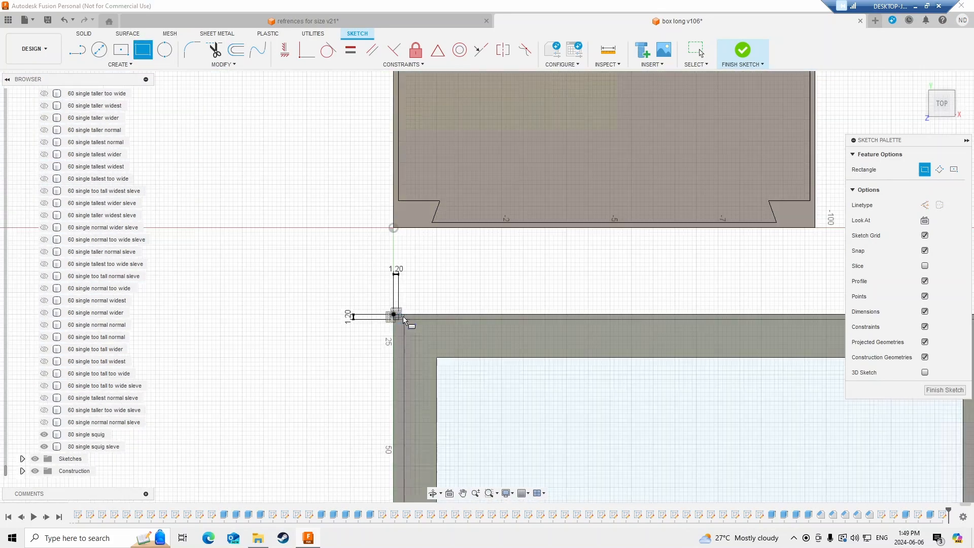
scroll(403, 316, up, 3)
click(385, 328)
scroll(503, 332, down, 4)
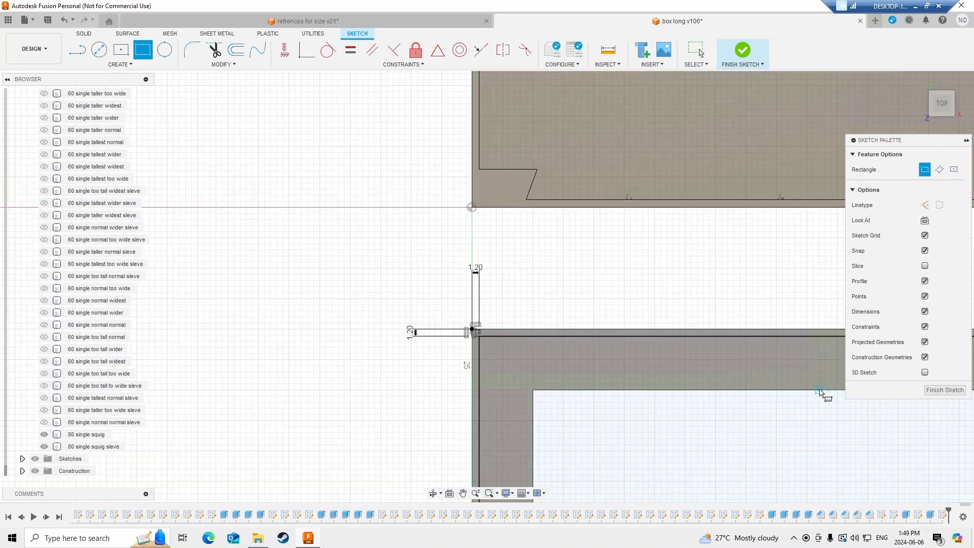
- Extrude the thin perimeter ring of the sleeve frame 98.4 mm, joined to the body
scroll(735, 311, down, 4)
middle_drag(710, 321, 569, 303)
scroll(553, 300, up, 1)
click(99, 49)
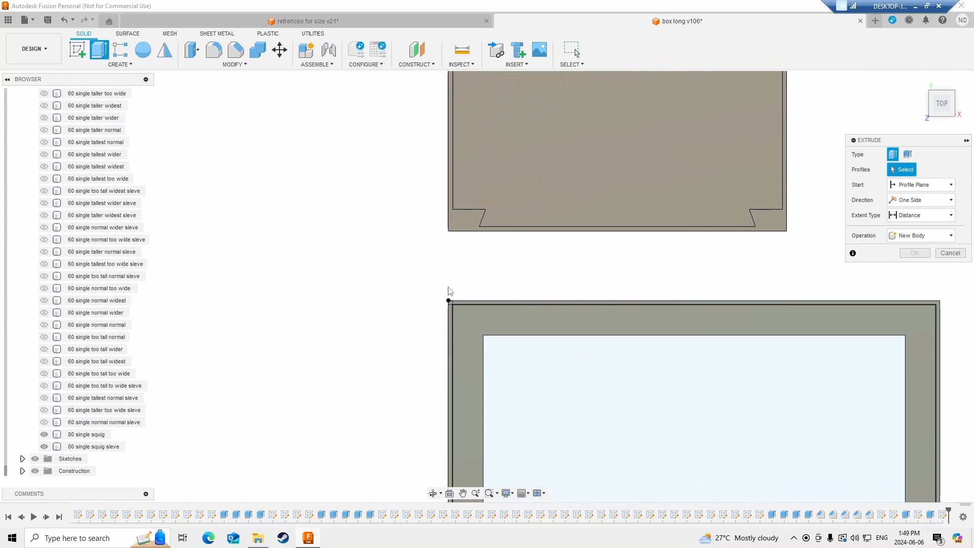
click(468, 303)
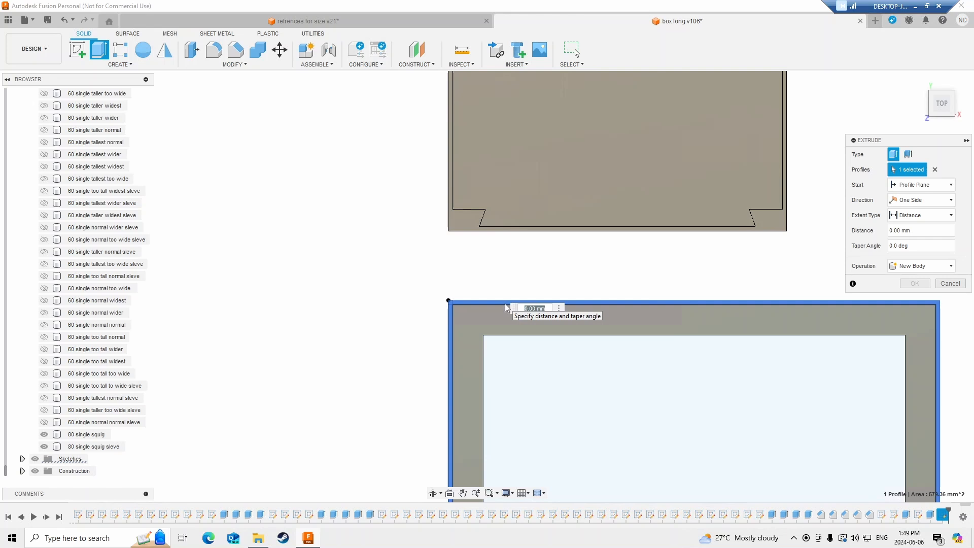
text(98.4)
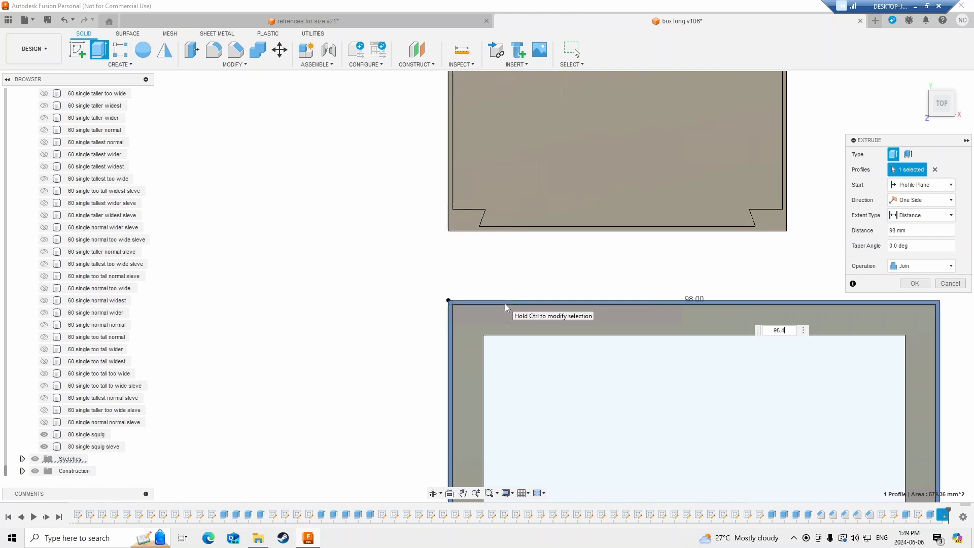
key(Return)
- Sketch on the sleeve's left outer face and draw a 1.2 mm line along its top edge from the upper-left corner
middle_drag(563, 357, 522, 190)
shift+middle_drag(571, 339, 561, 289)
scroll(561, 290, down, 2)
shift+middle_drag(531, 327, 589, 329)
shift+middle_drag(617, 227, 673, 332)
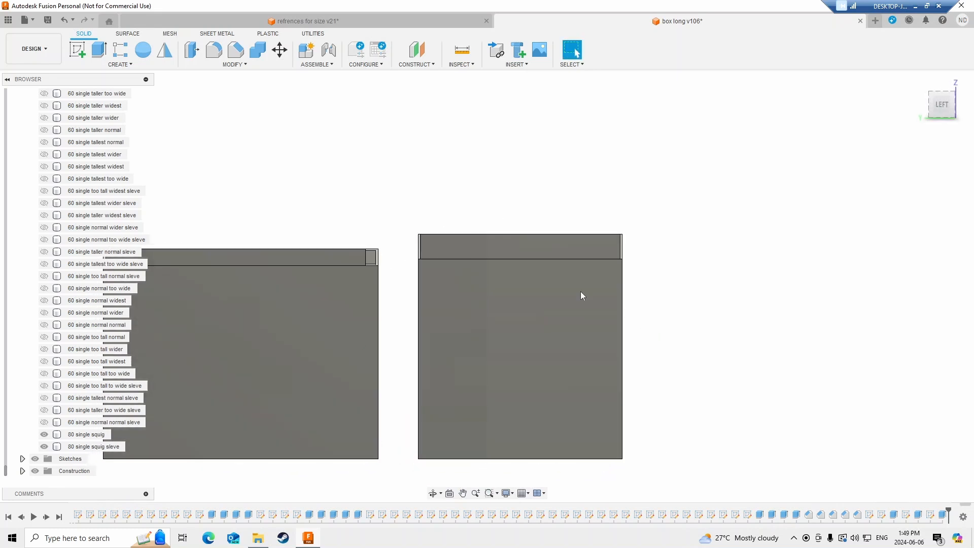
click(77, 49)
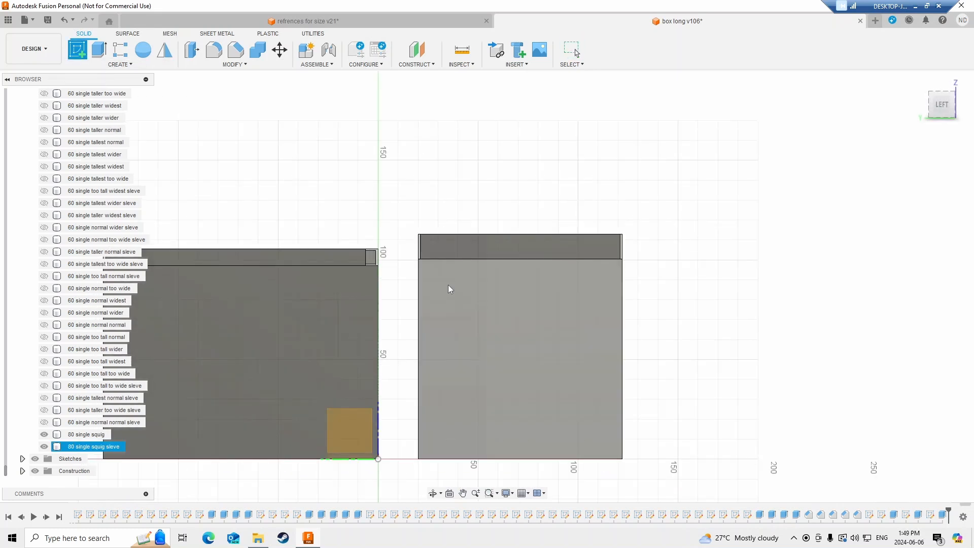
click(448, 286)
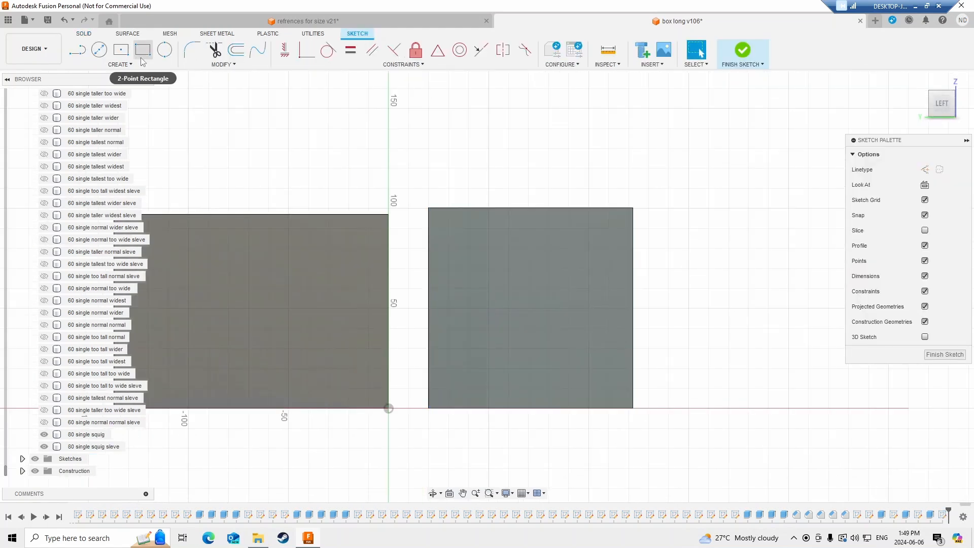
click(77, 49)
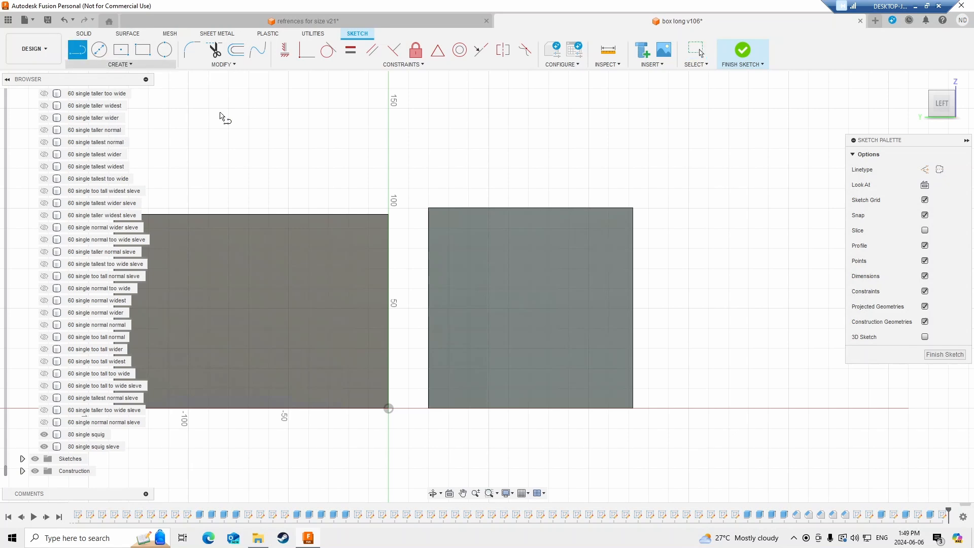
scroll(414, 199, up, 3)
scroll(473, 224, up, 3)
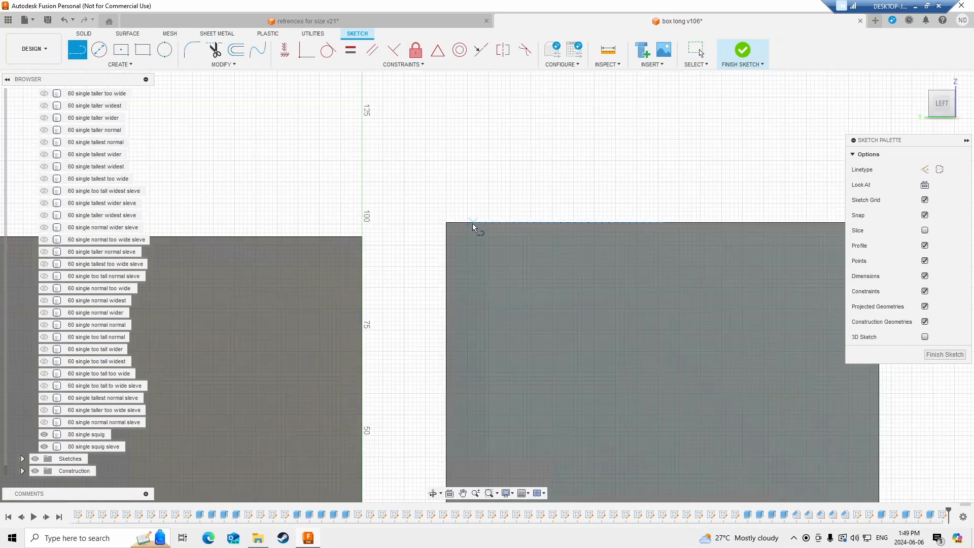
click(443, 224)
text(1)
key(Tab)
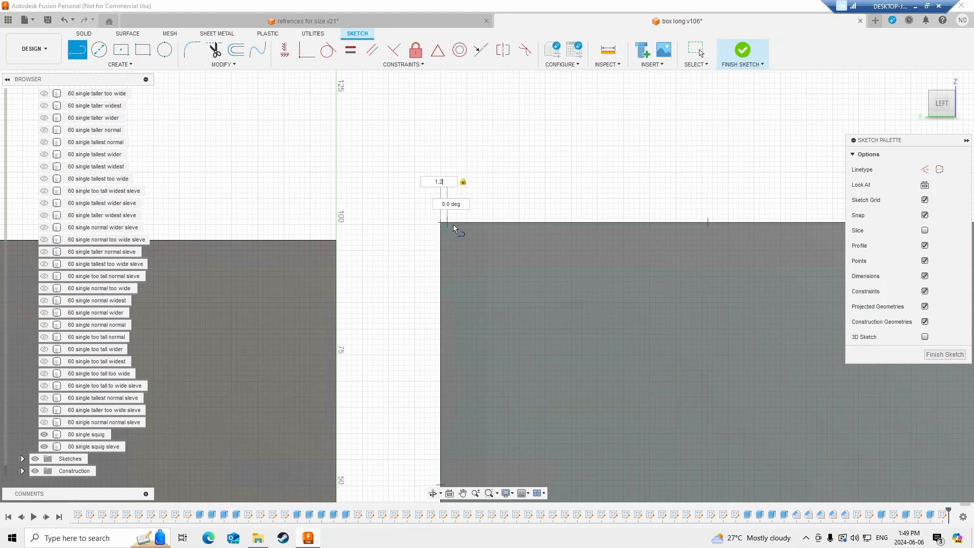
key(Return)
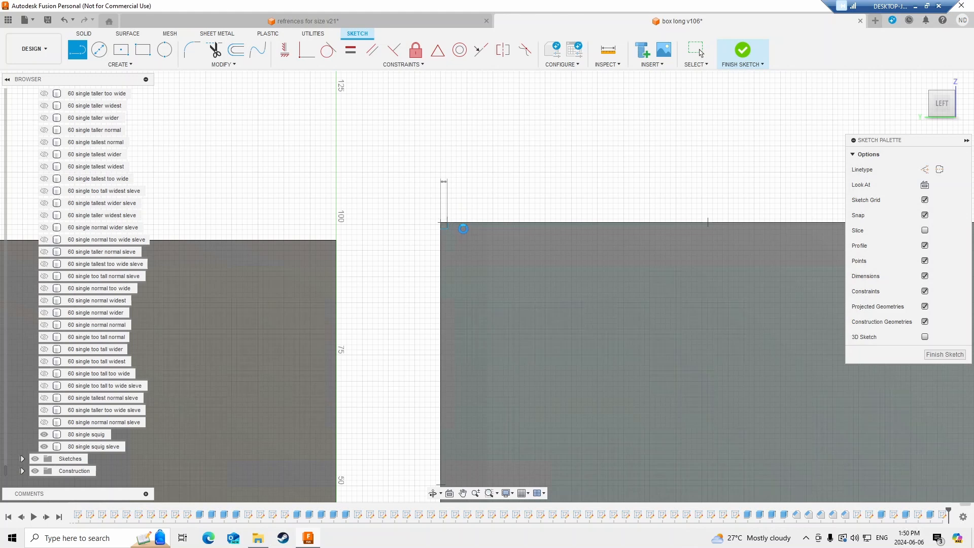
key(Escape)
- Draw a 2 by 10 mm rectangle downward from the inner end of the 1.2 mm line
key(r)
scroll(462, 198, up, 2)
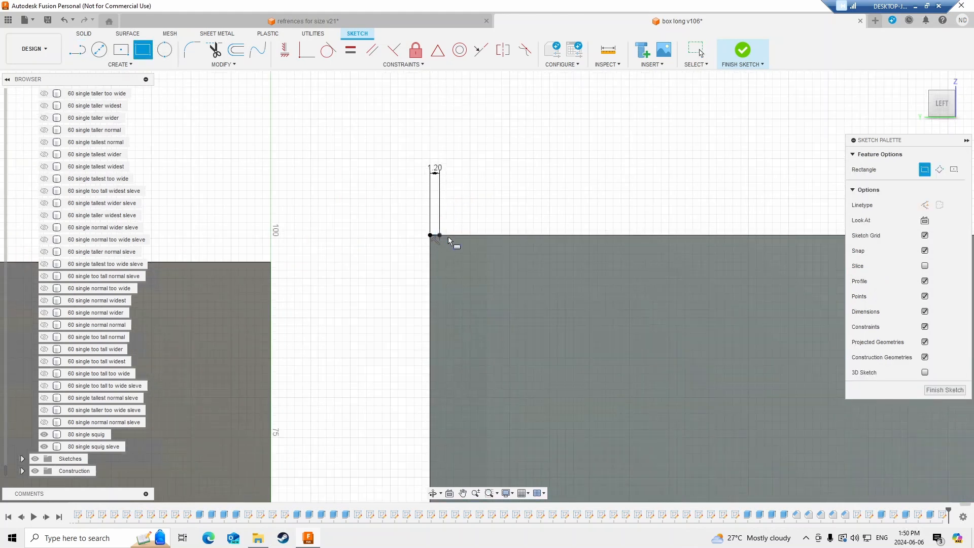
click(440, 235)
text(2)
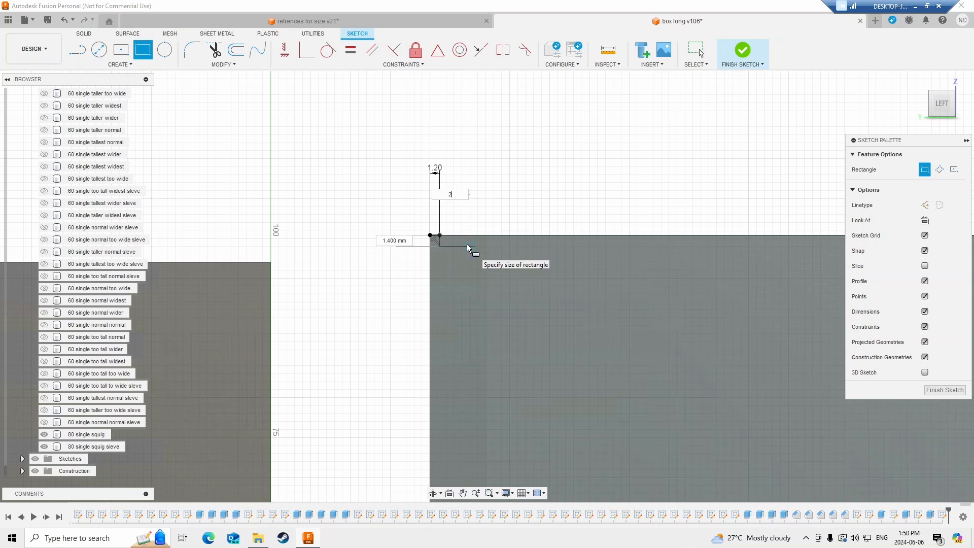
key(Tab)
text(10)
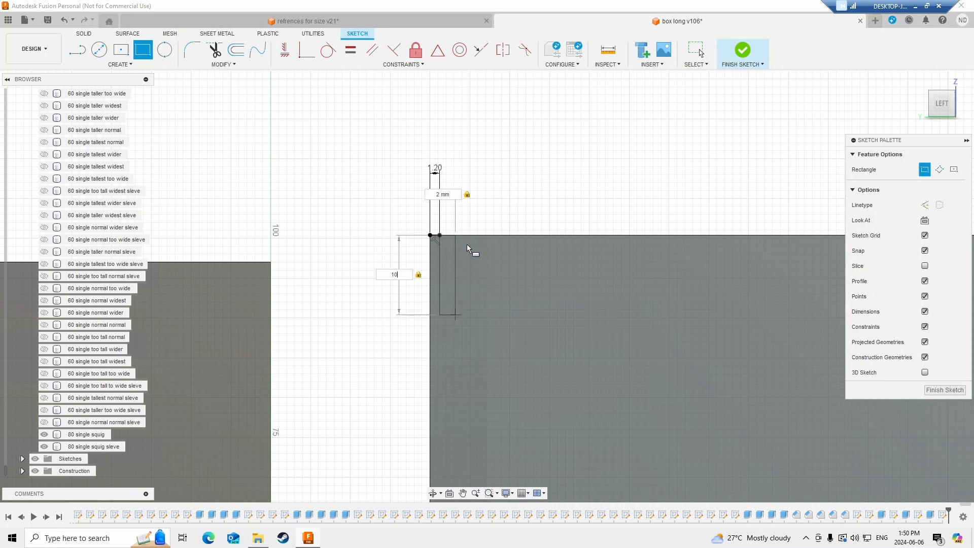
key(Return)
key(Escape)
- Draw a 1.2 mm line inward along the top edge from the face's upper-right corner
scroll(524, 269, down, 3)
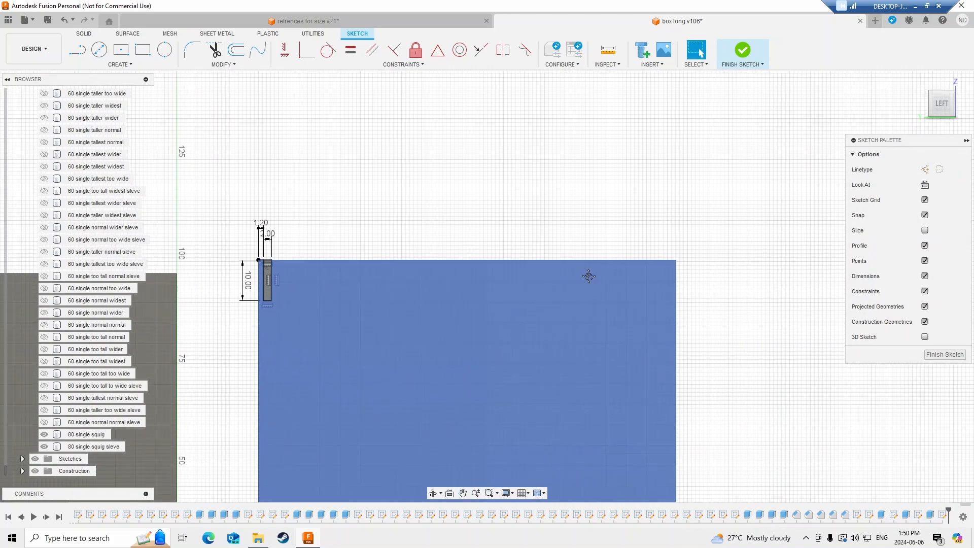
middle_drag(588, 277, 475, 277)
click(81, 50)
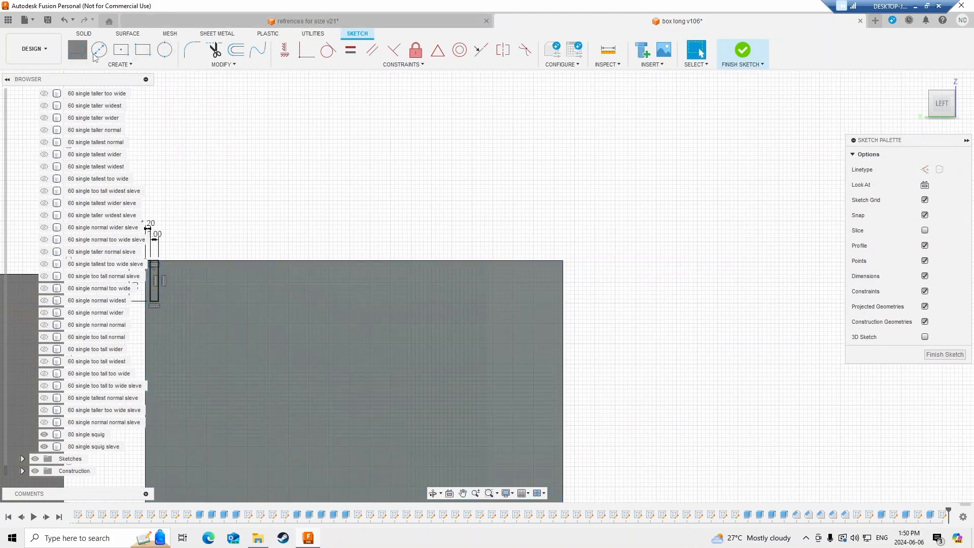
scroll(548, 217, up, 3)
click(589, 302)
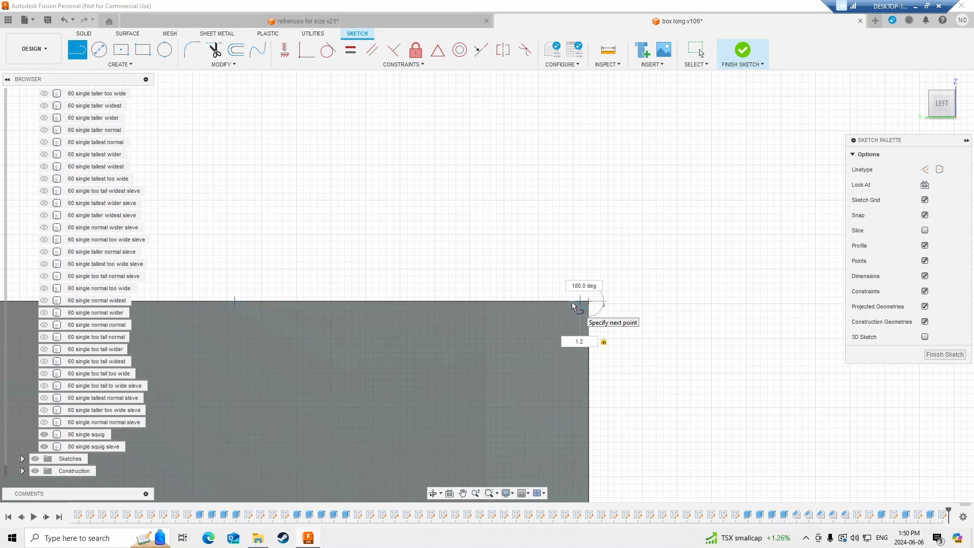
key(Return)
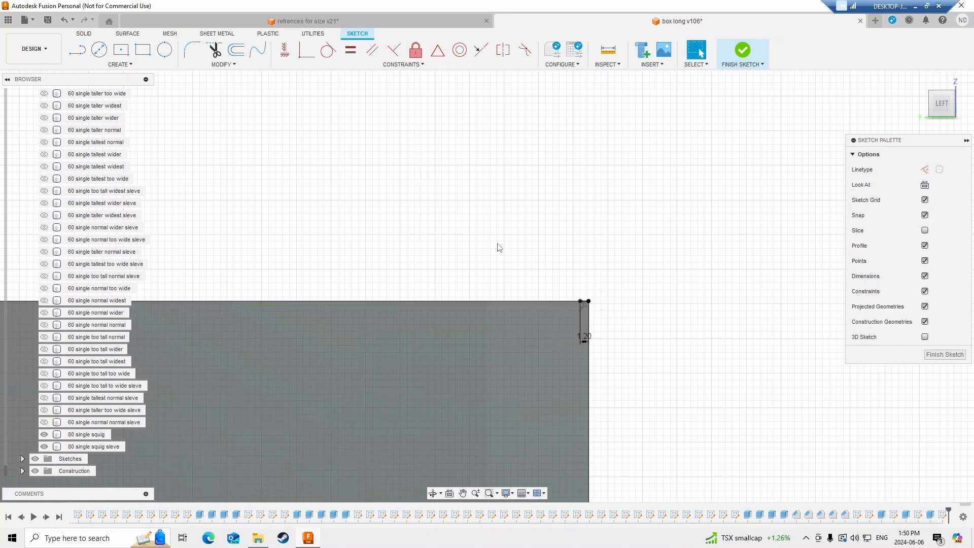
- Draw a 2 by 10 mm rectangle downward from the inner end of the upper-right line and finish the sketch
click(143, 50)
scroll(574, 290, up, 1)
click(583, 305)
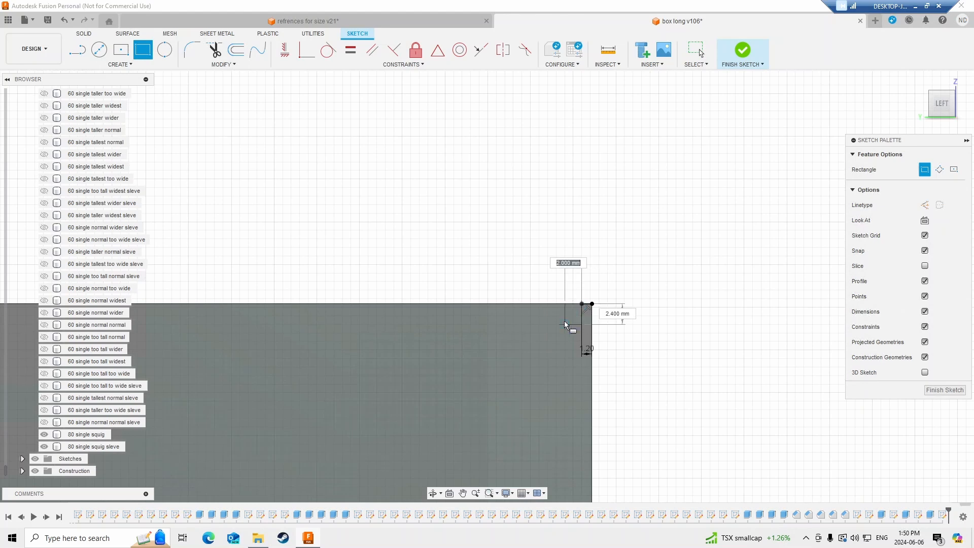
text(2)
key(Tab)
text(10)
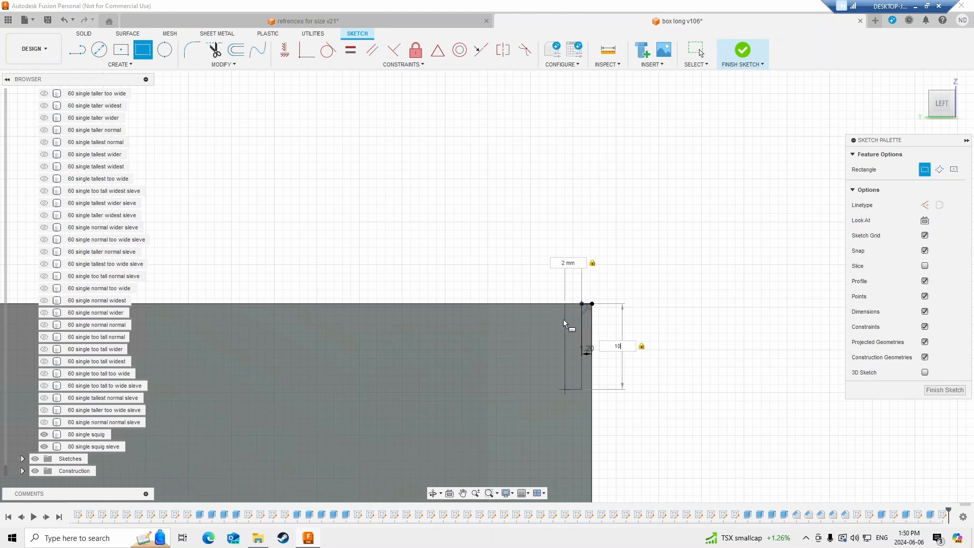
key(Return)
key(Escape)
click(952, 358)
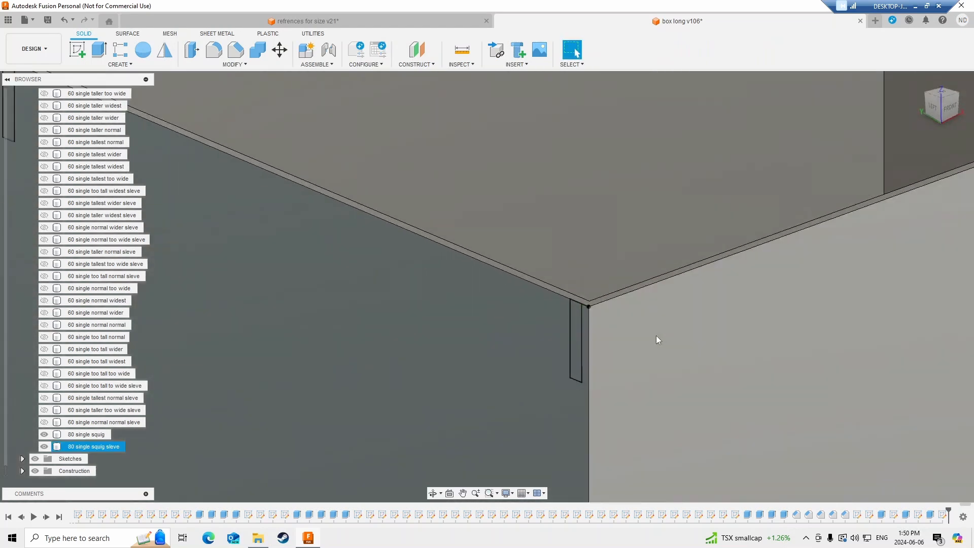
- Extrude both 2 by 10 mm rectangles as a cut through the sleeve to its opposite outer face
key(Escape)
key(e)
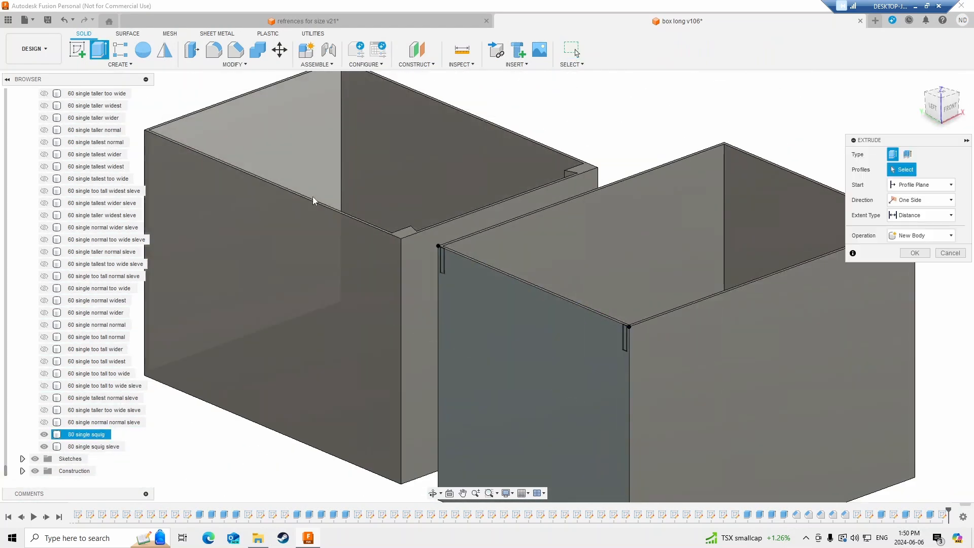
click(443, 258)
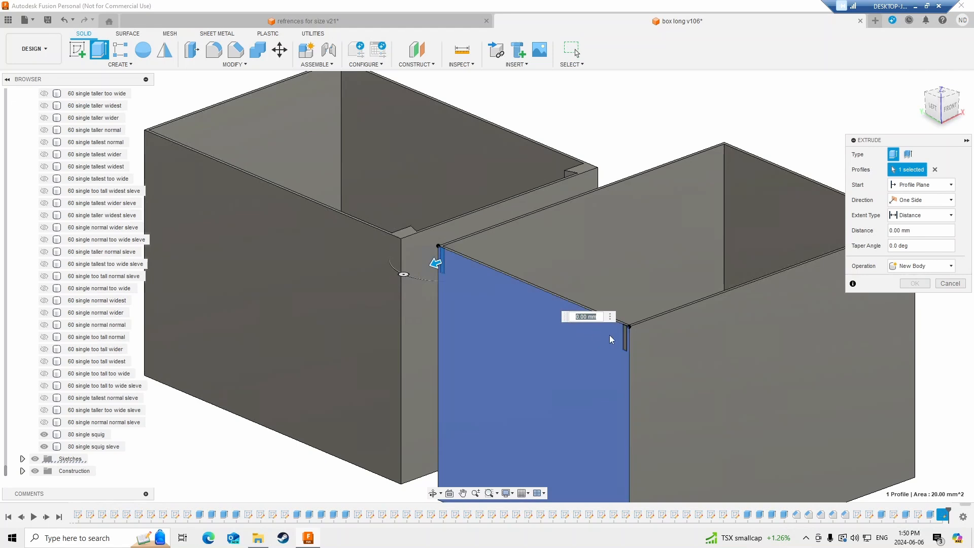
click(625, 333)
shift+middle_drag(660, 278, 750, 267)
click(920, 215)
click(913, 233)
shift+middle_drag(798, 290, 467, 342)
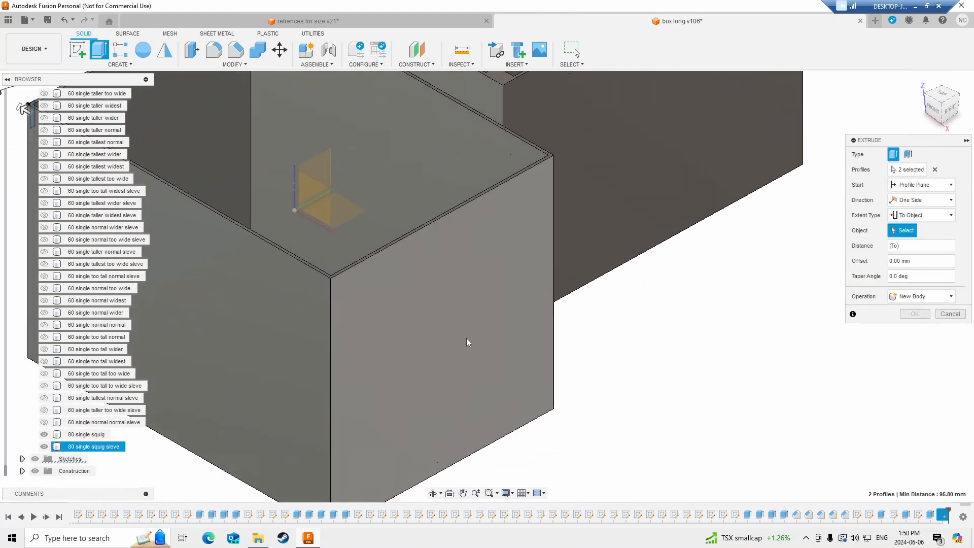
click(458, 337)
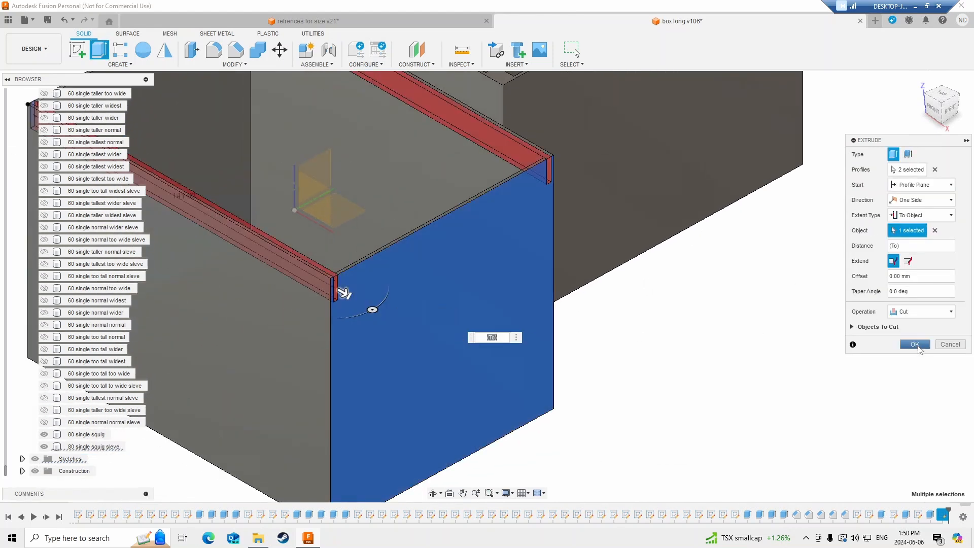
key(Return)
shift+middle_drag(622, 333, 606, 304)
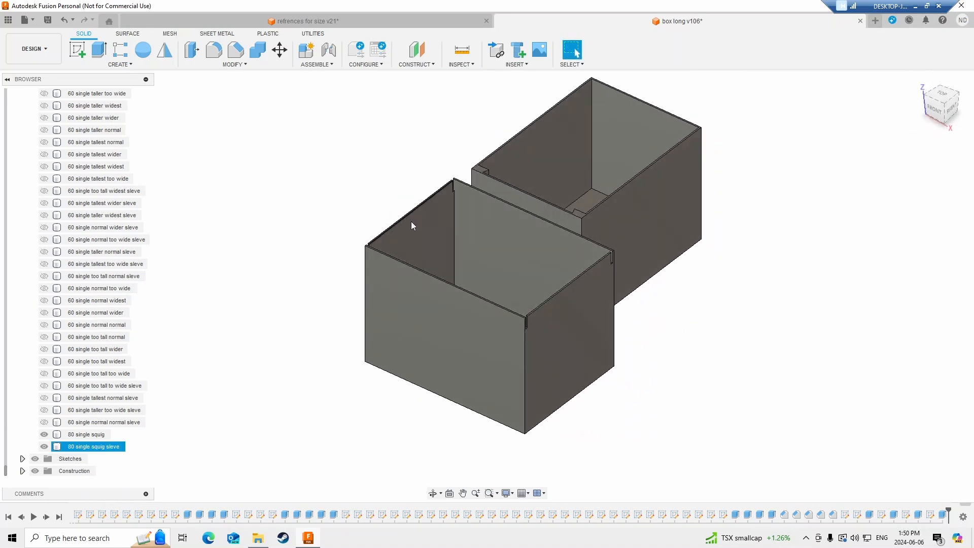
click(678, 163)
click(593, 276)
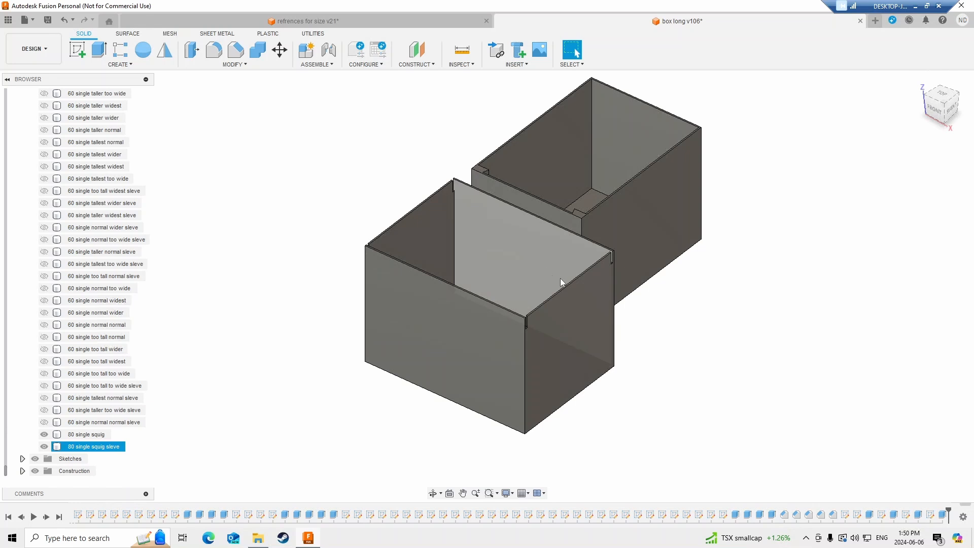
click(411, 180)
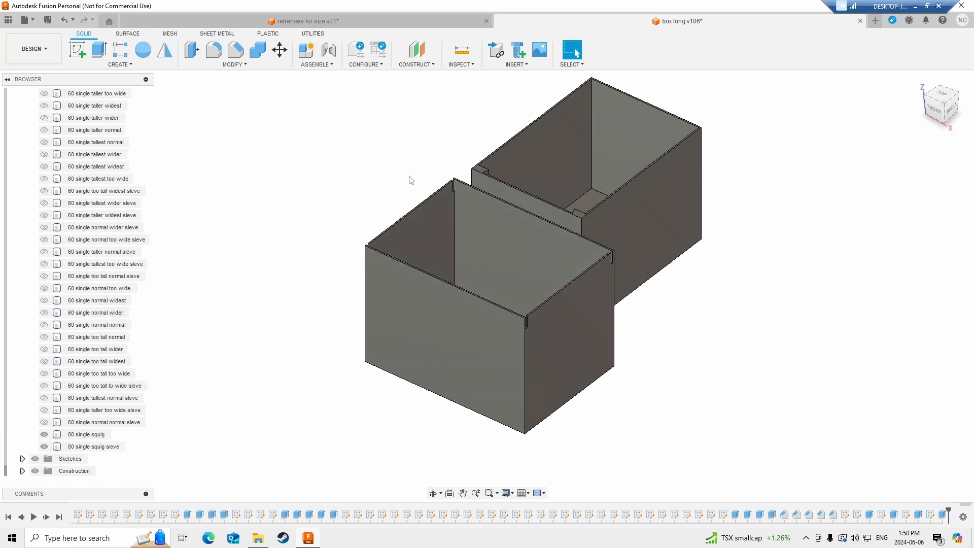
- Extrude the top faces of the sleeve's two side walls upward by 4 mm
click(101, 54)
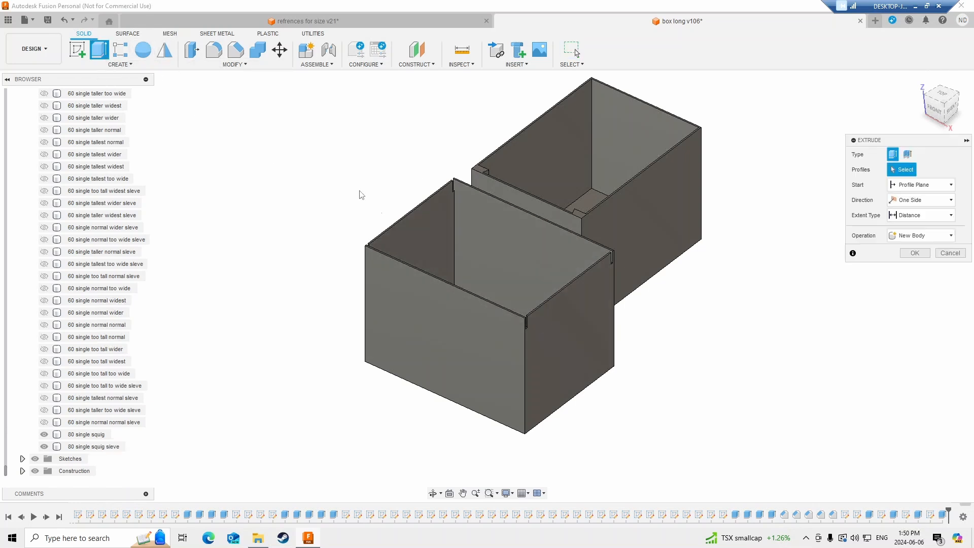
scroll(392, 218, up, 3)
scroll(392, 218, up, 2)
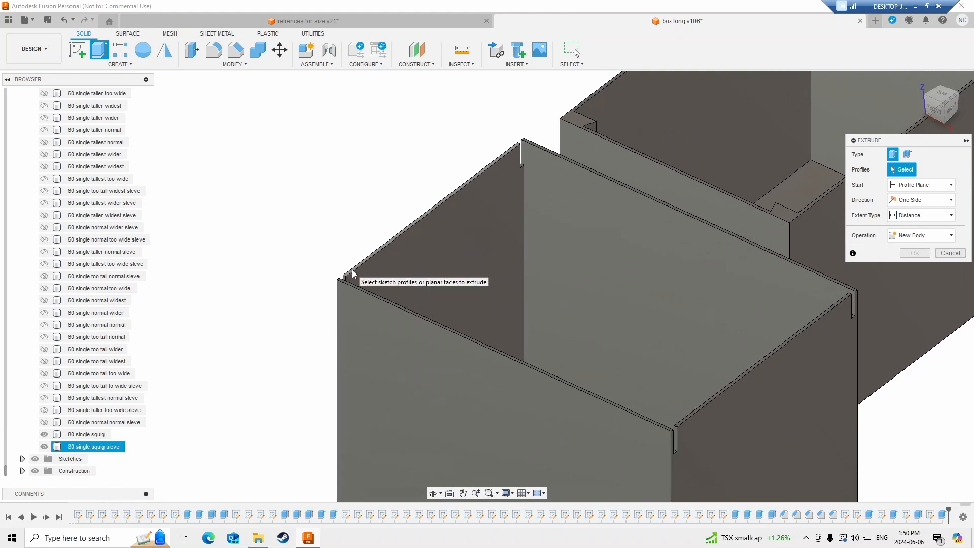
click(349, 274)
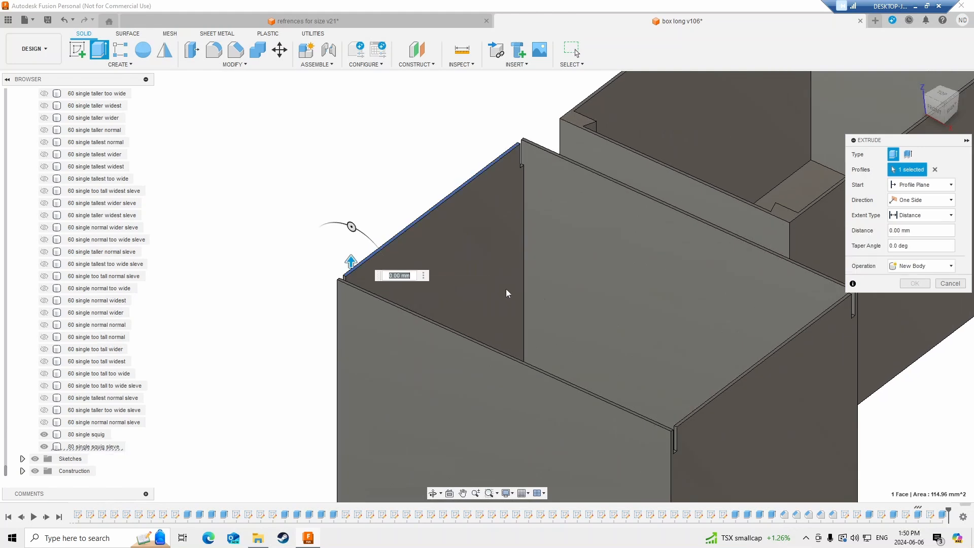
click(694, 412)
text(4)
key(Return)
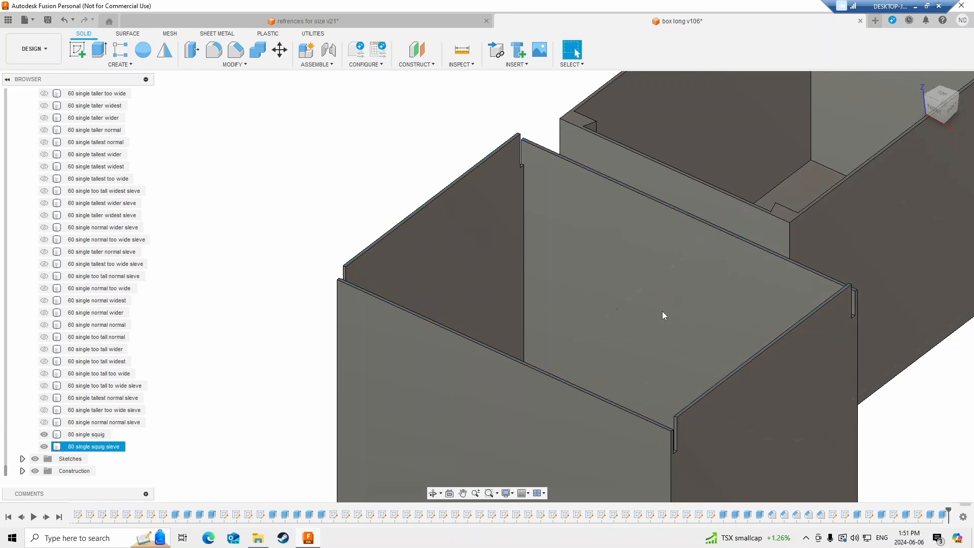
- Sketch a two-point circle of 4 mm diameter down the inner edge of the left raised wall's front end face and finish the sketch
shift+middle_drag(549, 324, 577, 314)
click(78, 50)
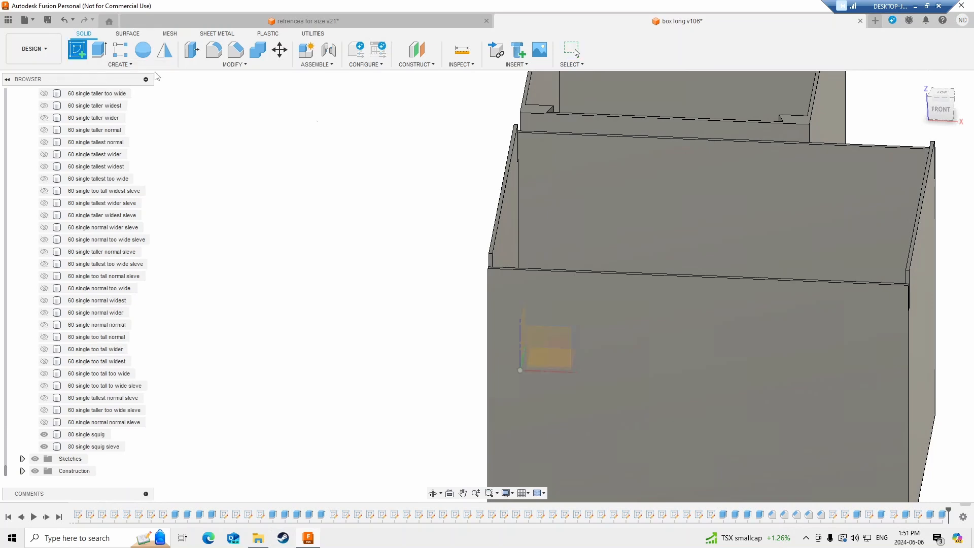
click(491, 261)
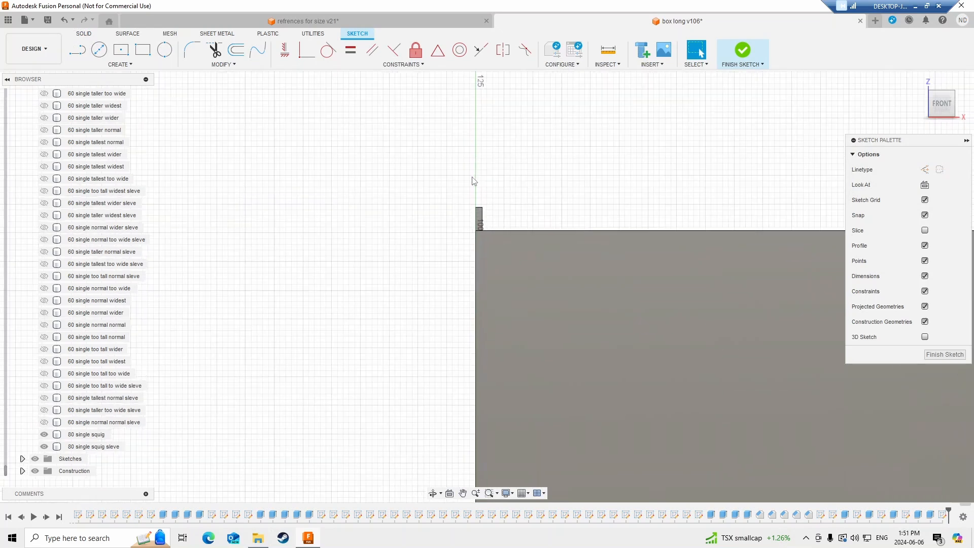
click(165, 49)
click(495, 270)
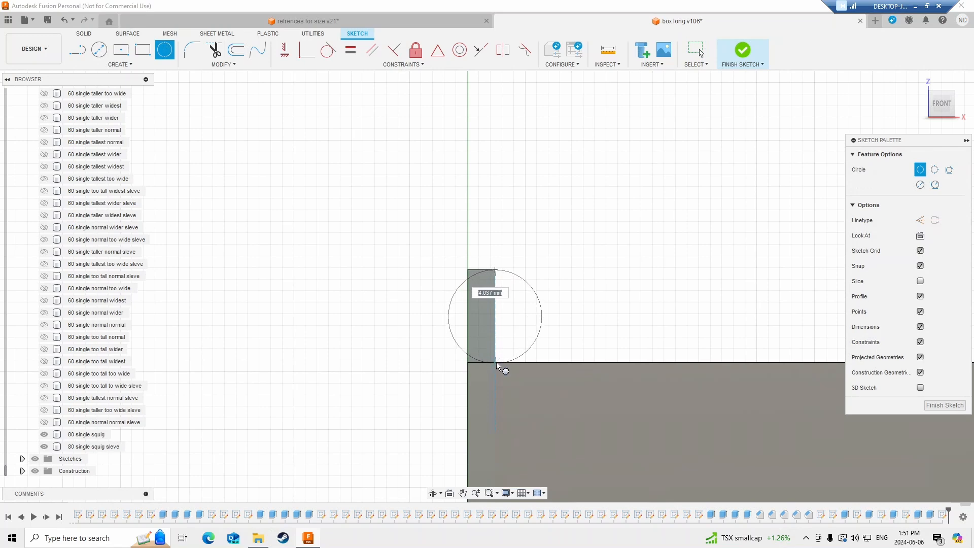
text(4)
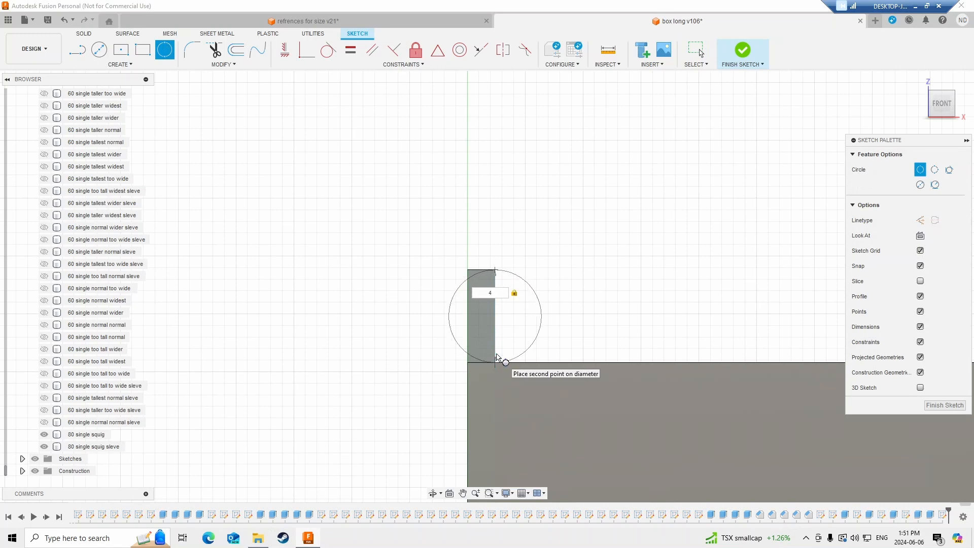
key(Return)
key(Escape)
scroll(594, 322, down, 3)
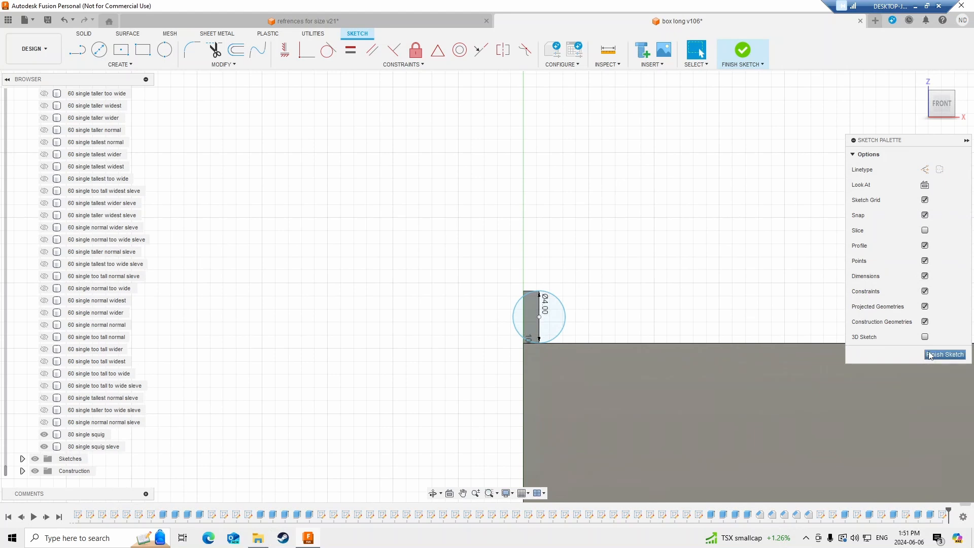
click(945, 355)
- In a new sketch, draw a 4 mm two-point circle down the inner edge of the right raised wall's front end face and finish it
mouse_move(732, 331)
middle_down()
mouse_move(613, 322)
mouse_move(575, 337)
mouse_move(687, 325)
middle_up()
scroll(700, 326, down, 3)
scroll(699, 326, down, 2)
middle_drag(771, 326, 510, 333)
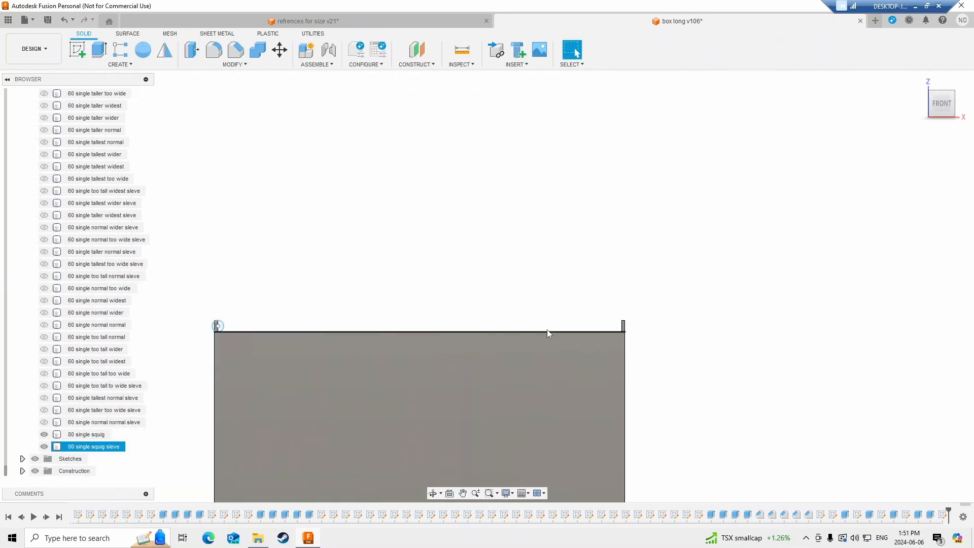
scroll(618, 326, up, 5)
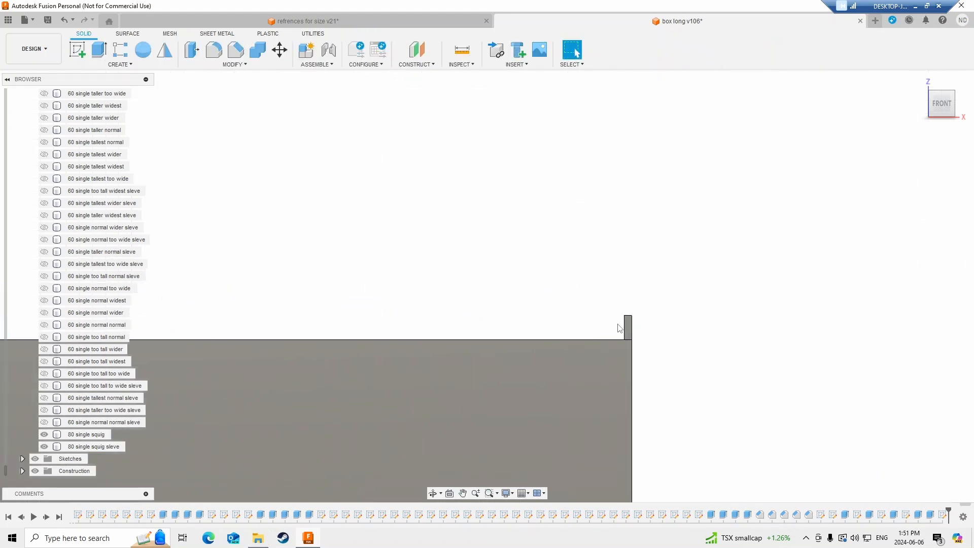
click(121, 65)
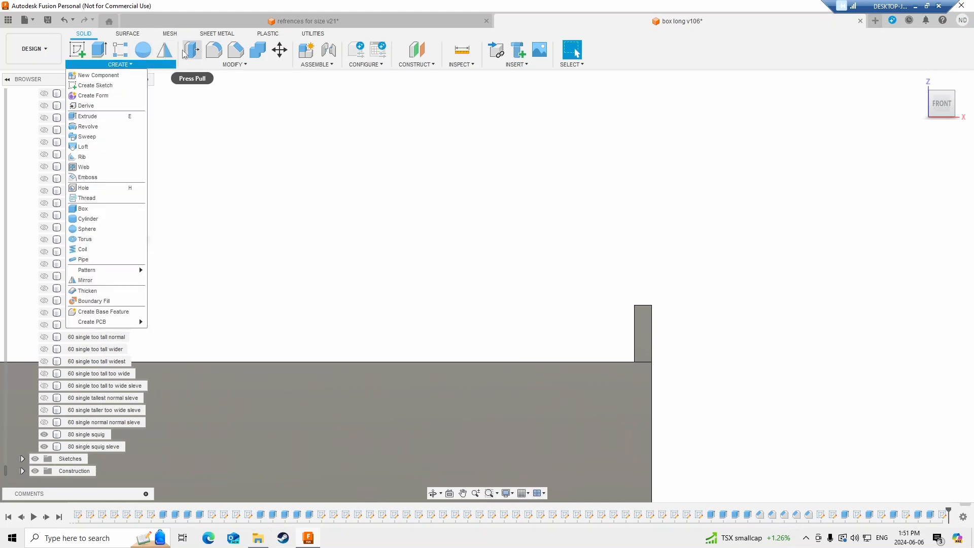
click(216, 64)
click(212, 127)
click(84, 55)
click(645, 327)
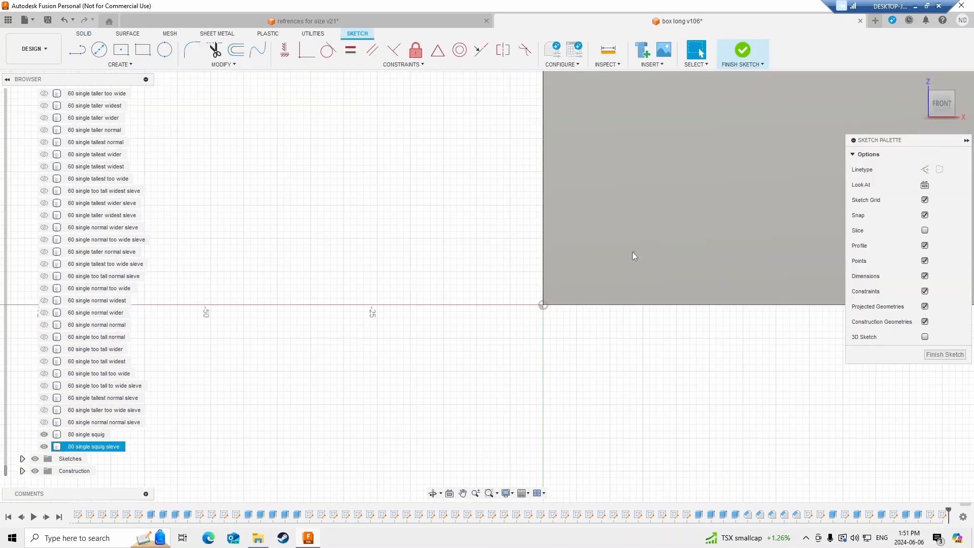
scroll(599, 275, down, 10)
middle_drag(647, 255, 586, 318)
scroll(624, 260, up, 9)
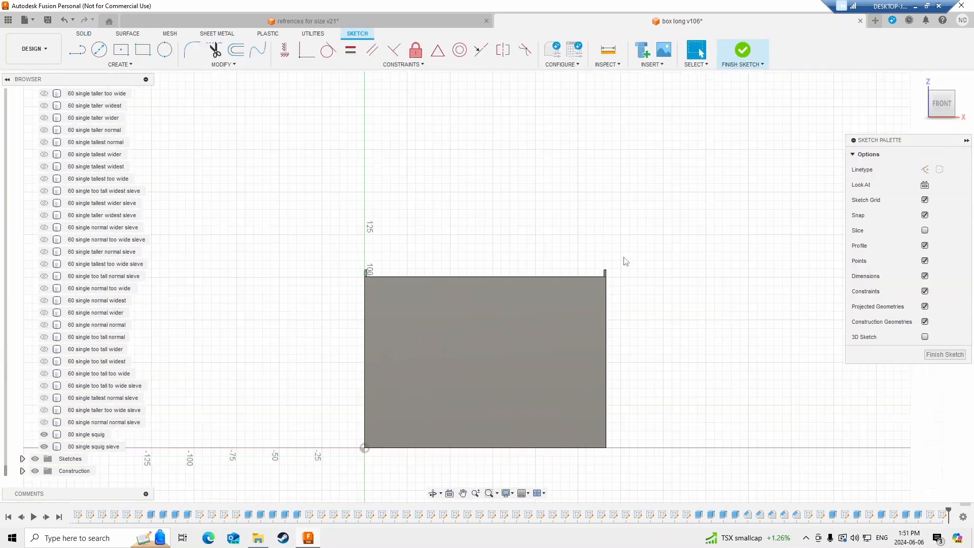
scroll(601, 280, up, 8)
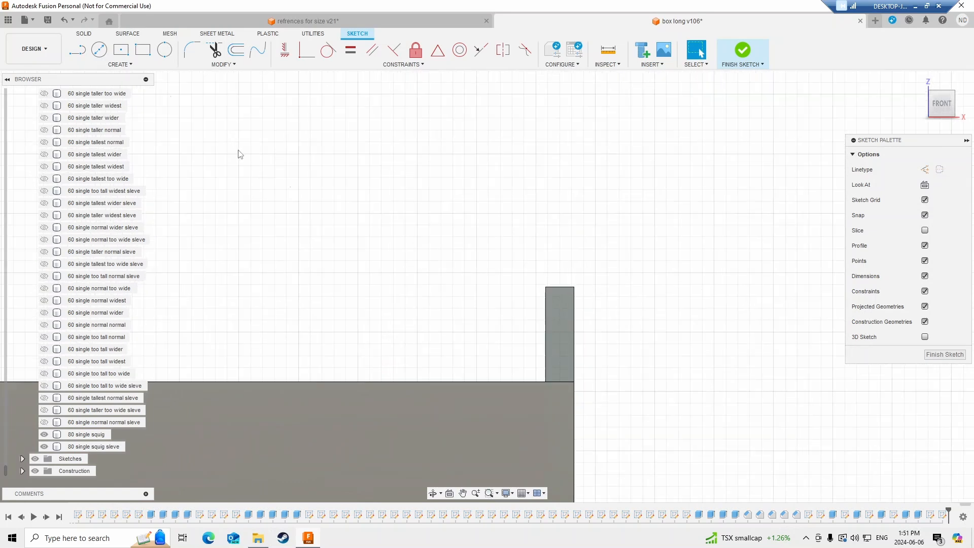
scroll(230, 119, up, 1)
click(165, 51)
click(588, 310)
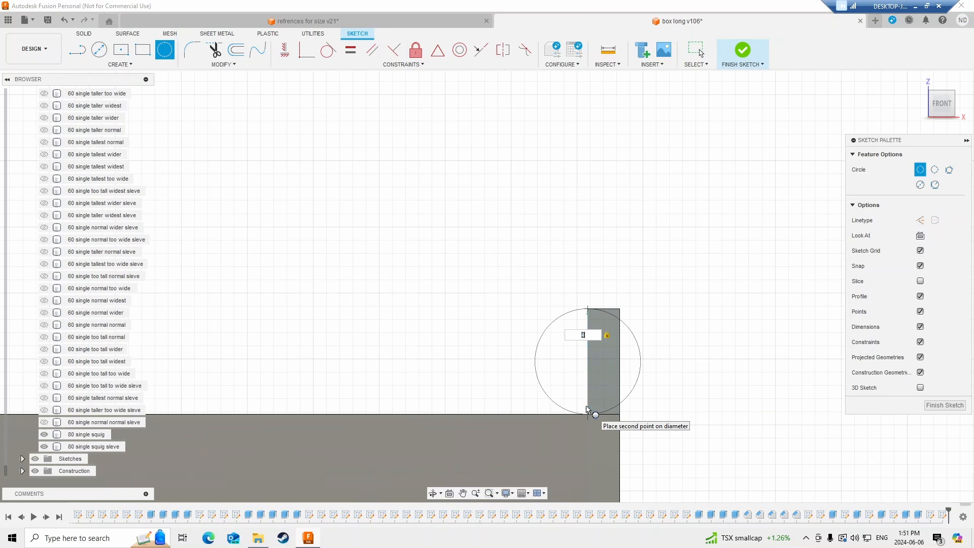
click(588, 410)
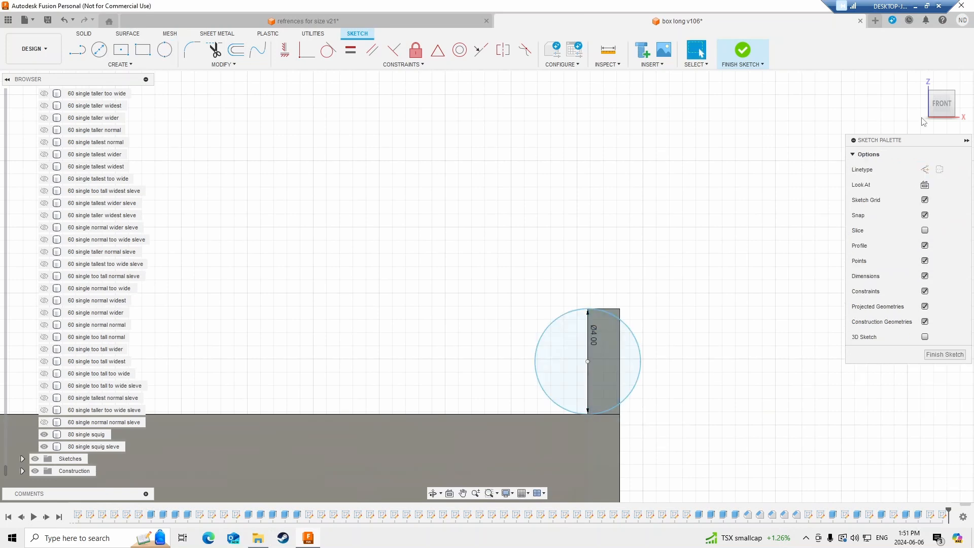
click(743, 56)
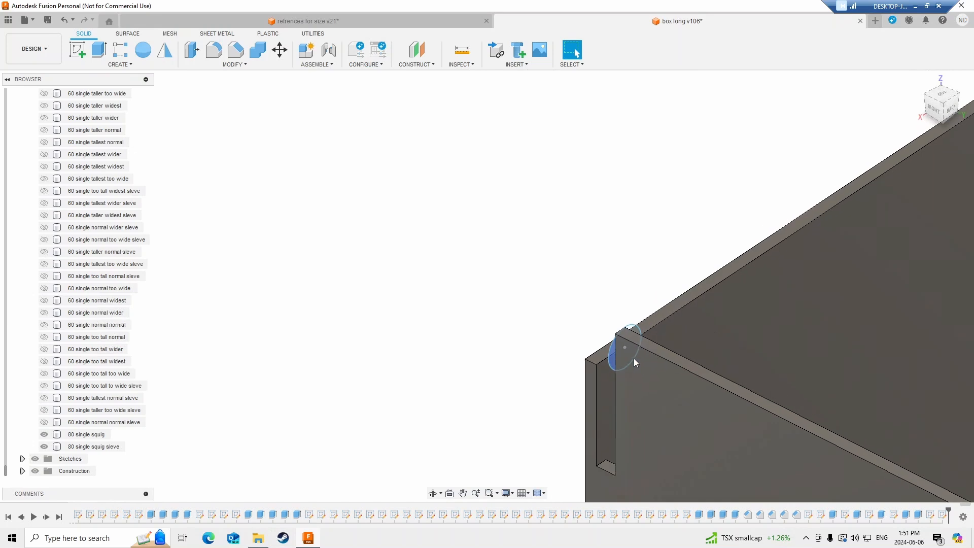
- Extrude the inner halves of both 4 mm circles to the raised wall's far end face, joining them to the sleeve
scroll(636, 358, down, 8)
middle_drag(809, 365, 742, 355)
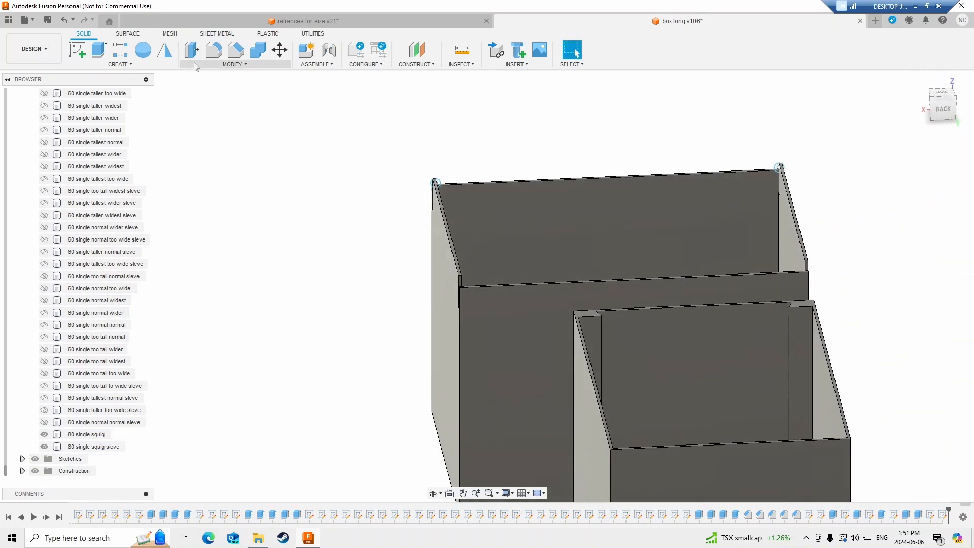
click(99, 49)
scroll(423, 151, up, 5)
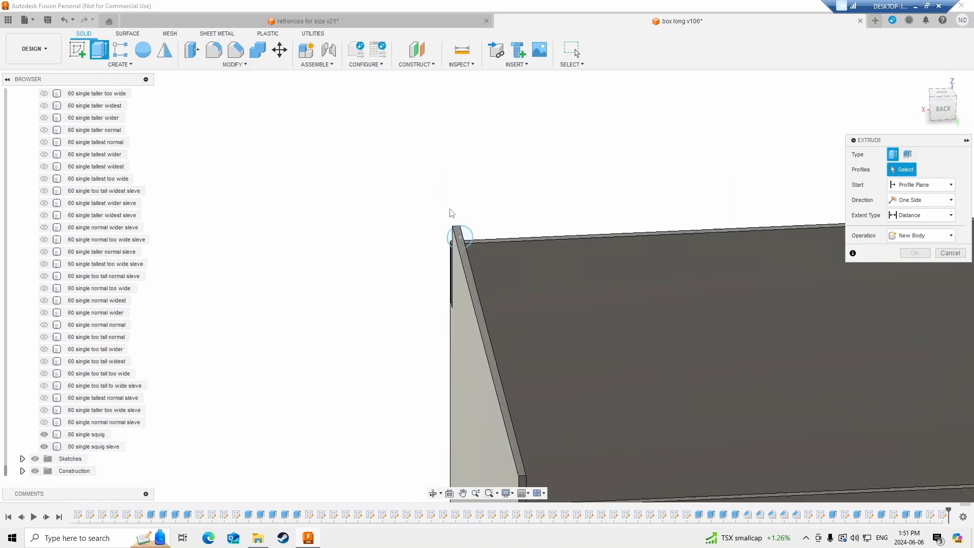
click(470, 239)
middle_drag(554, 183, 133, 195)
middle_drag(474, 200, 147, 221)
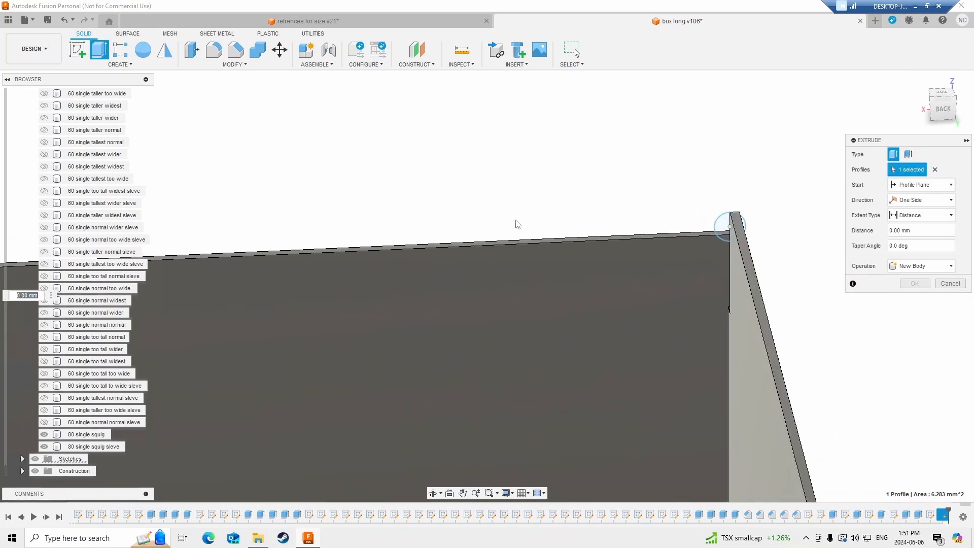
click(727, 230)
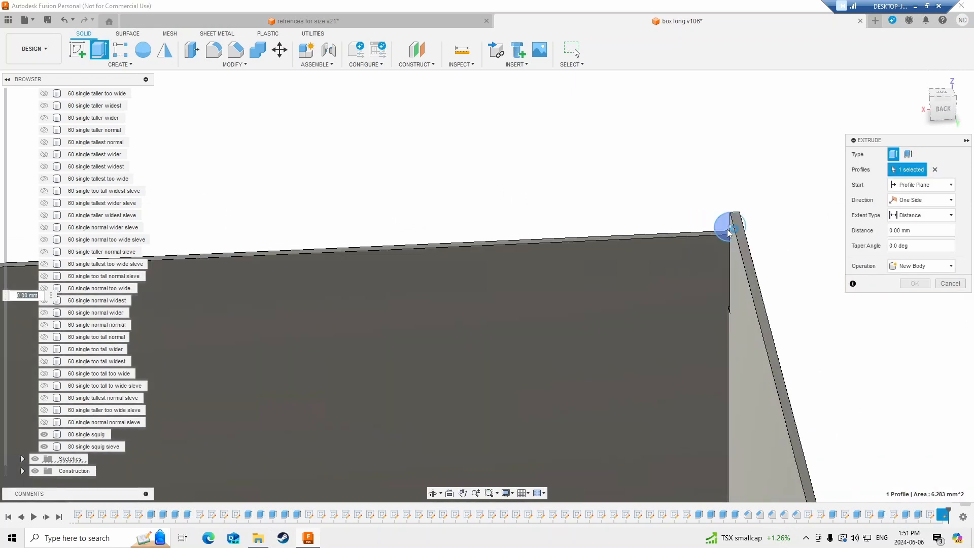
click(937, 215)
click(919, 240)
middle_drag(744, 313, 506, 46)
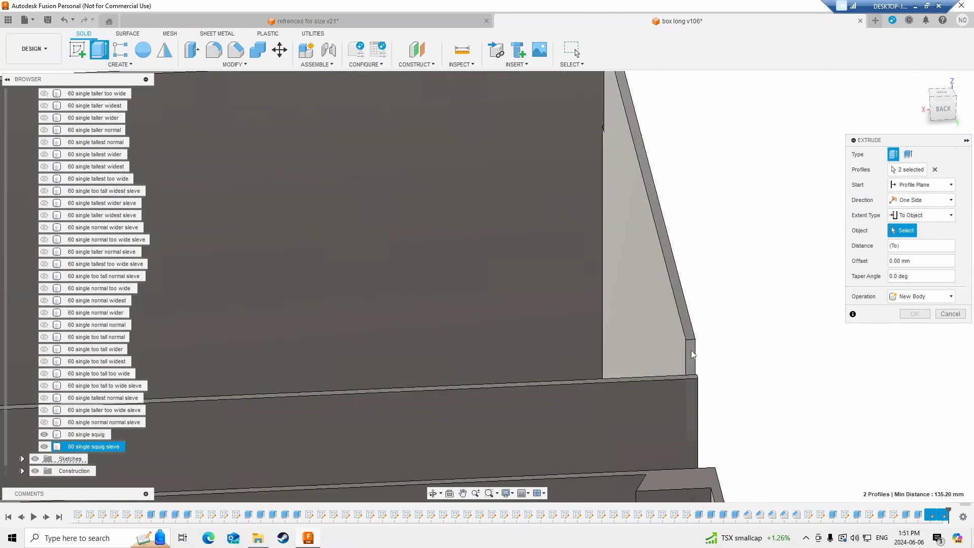
click(691, 350)
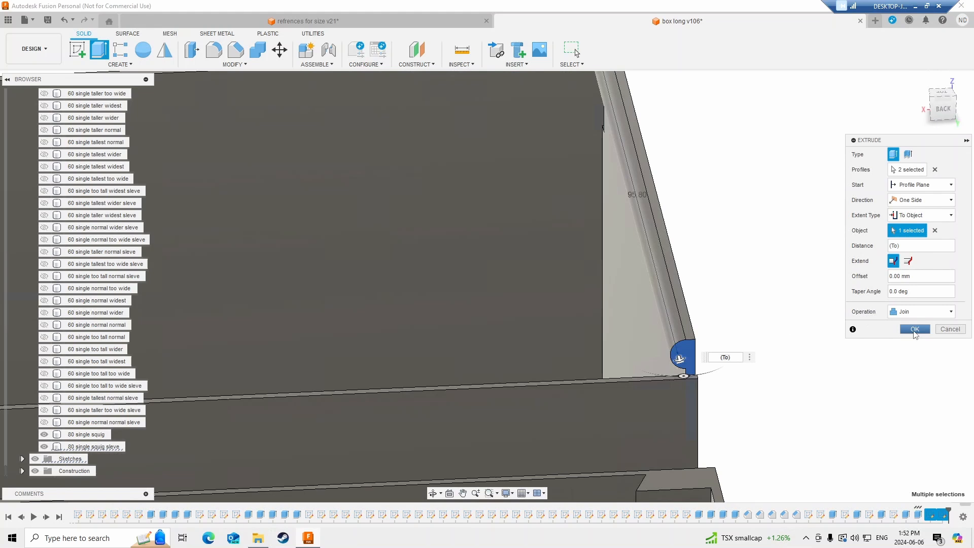
click(915, 330)
- Start an equal-distance chamfer and select the outer faces of the sleeve's front and back slotted end walls
scroll(755, 336, down, 6)
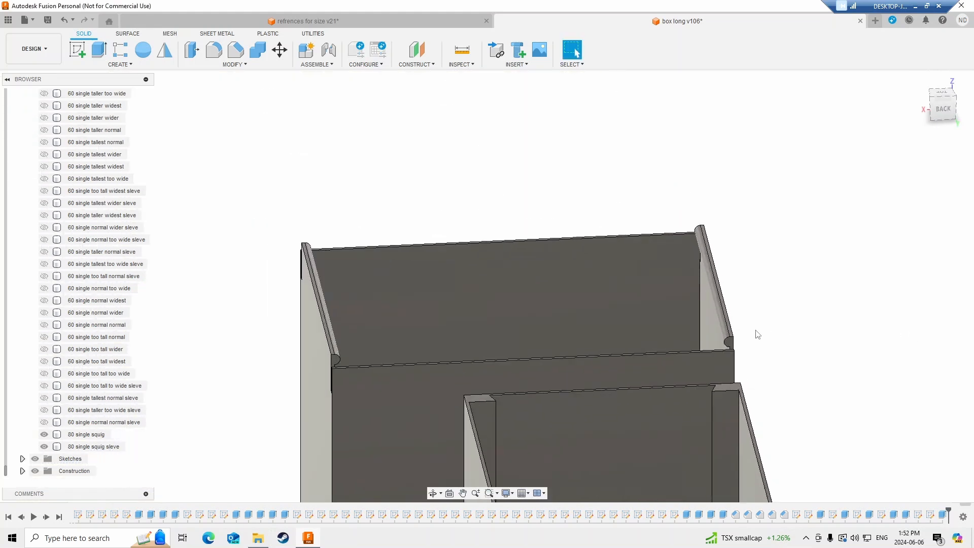
scroll(758, 335, down, 1)
scroll(756, 334, up, 3)
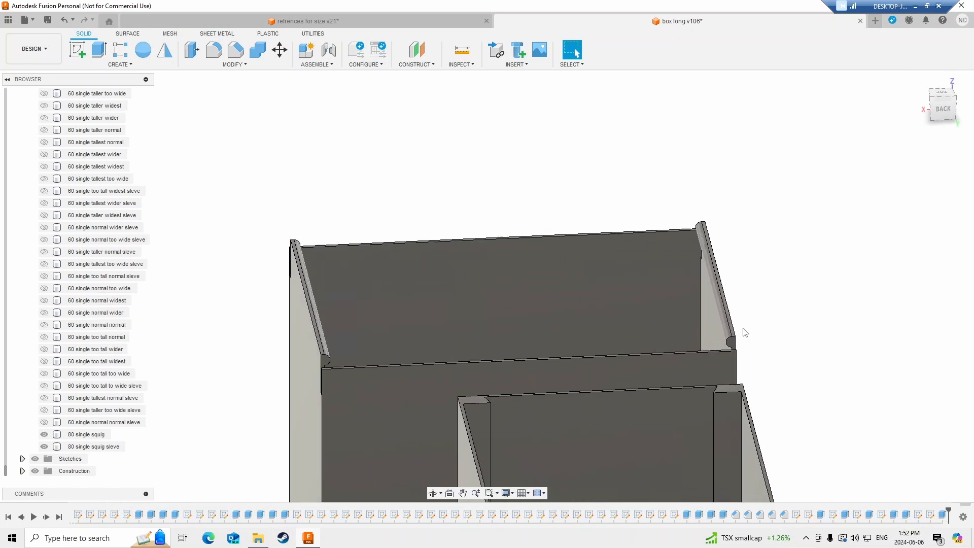
click(625, 330)
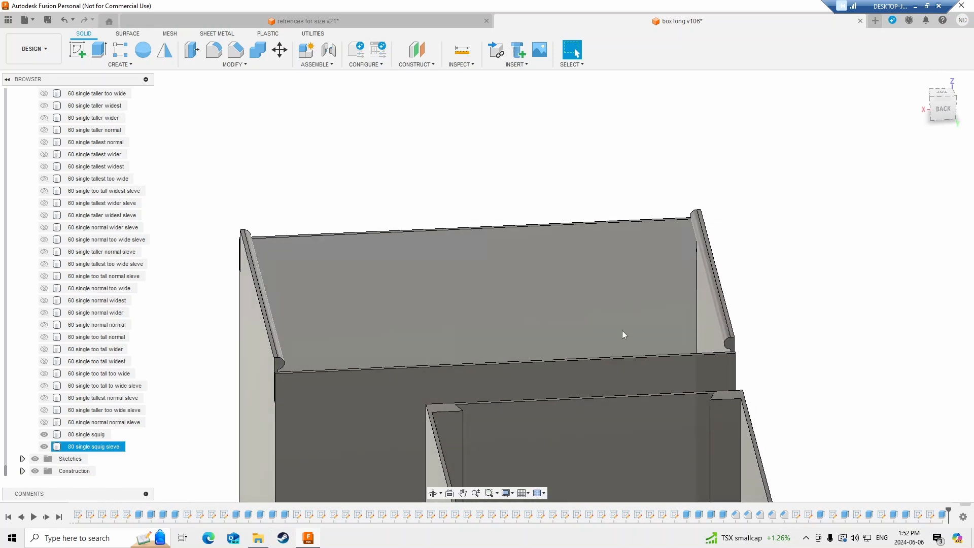
middle_drag(555, 340, 595, 369)
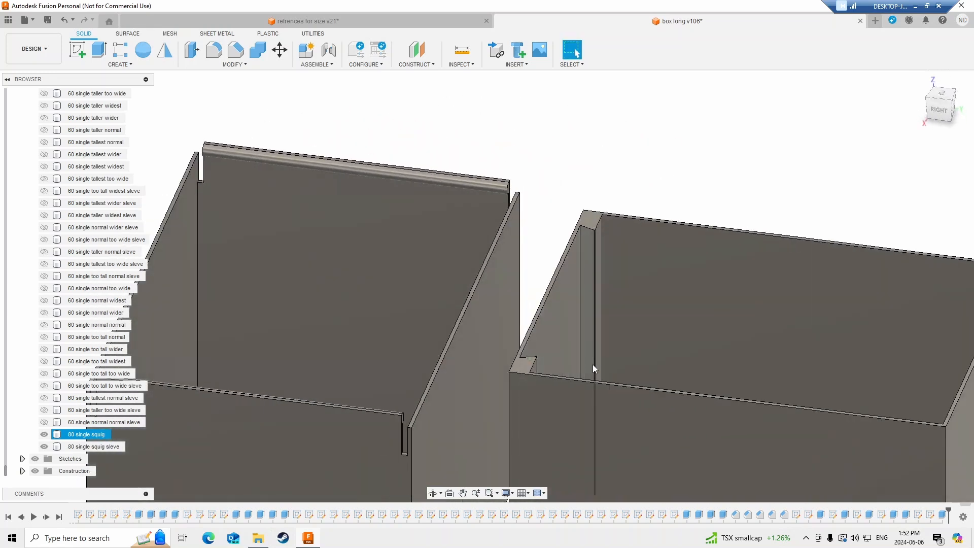
scroll(589, 335, down, 4)
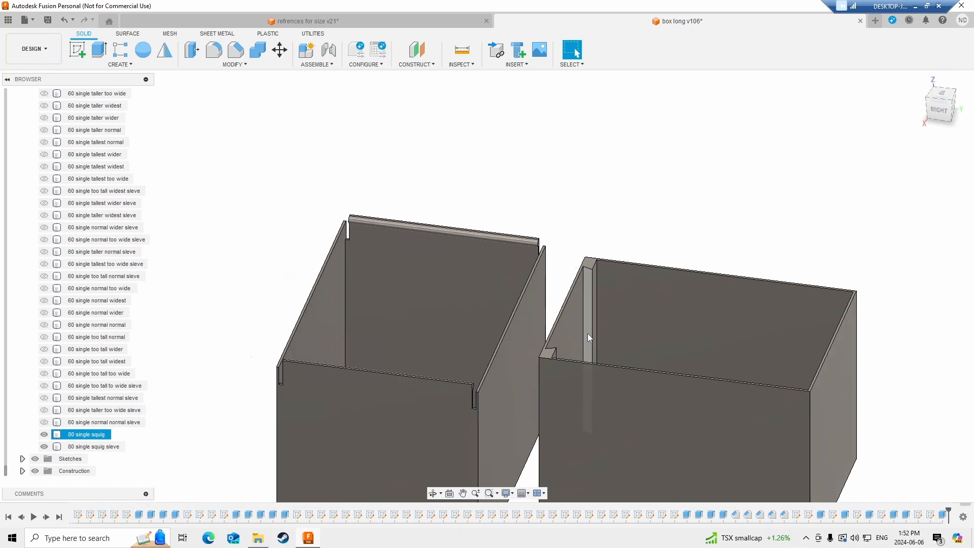
click(235, 49)
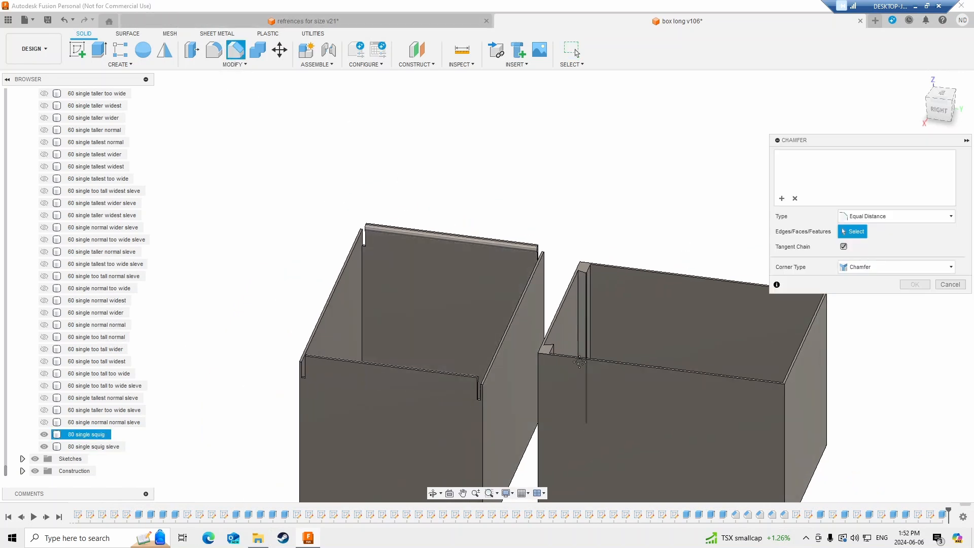
middle_drag(579, 361, 452, 317)
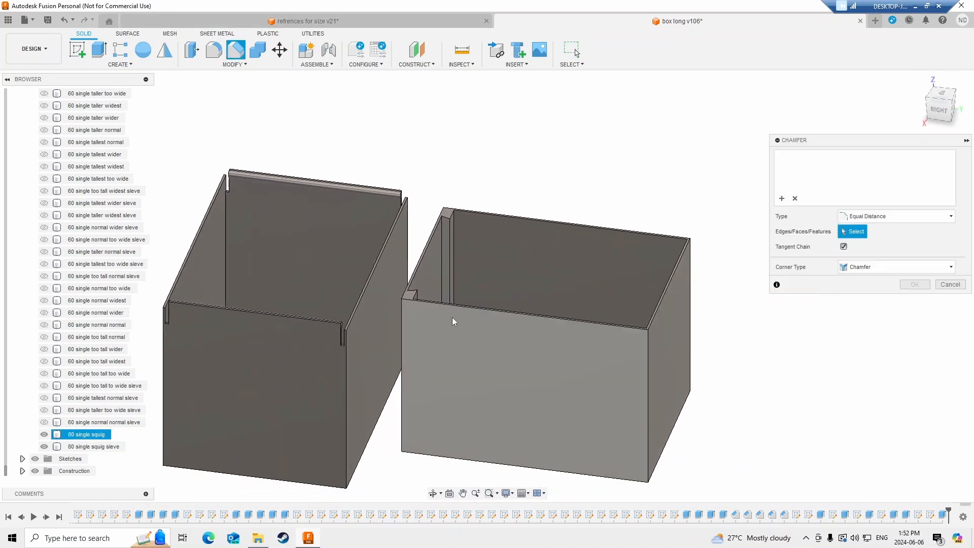
click(367, 343)
shift+middle_drag(267, 364, 206, 395)
click(206, 396)
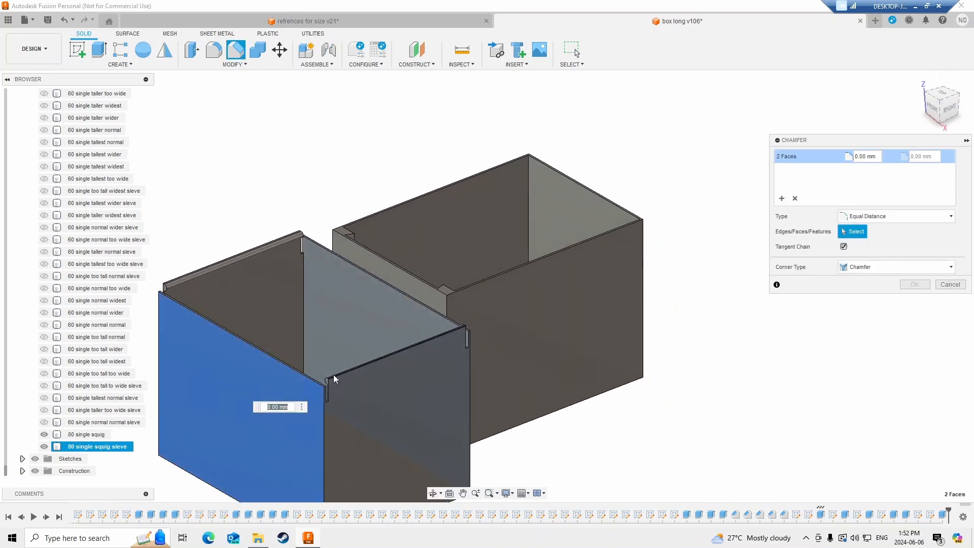
- Add the upper edges of the sleeve's two rounded side walls to the chamfer selection
scroll(333, 375, up, 5)
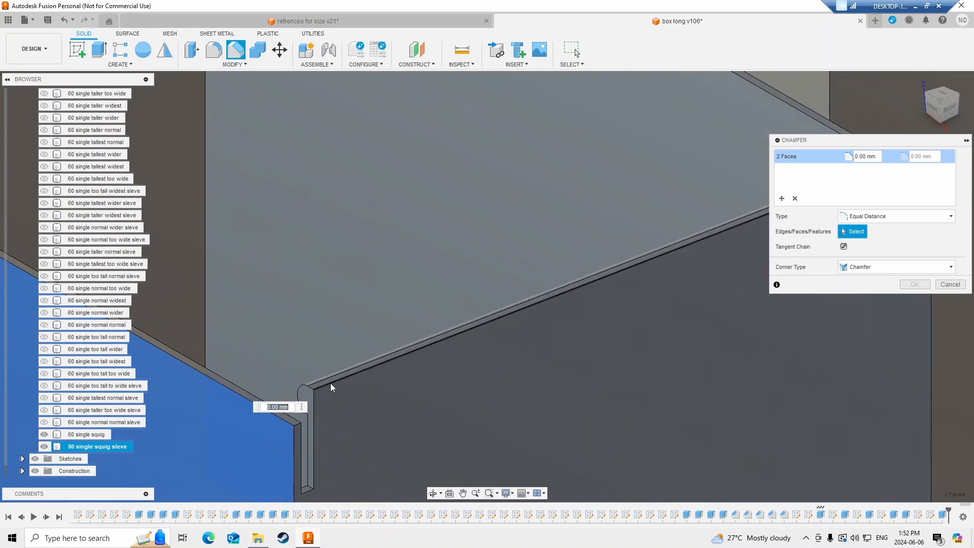
click(331, 384)
scroll(265, 317, down, 8)
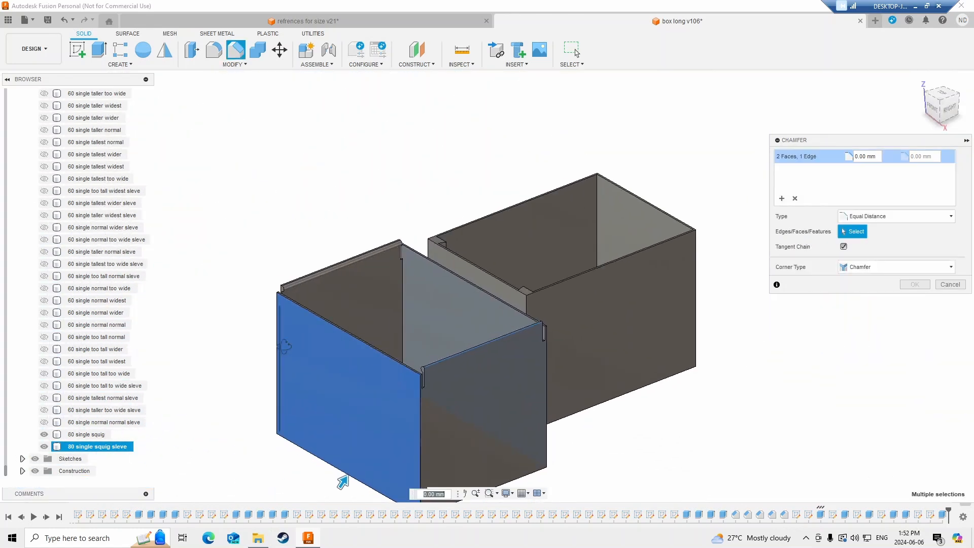
shift+middle_drag(284, 346, 352, 361)
scroll(446, 376, up, 10)
click(480, 364)
scroll(390, 359, down, 5)
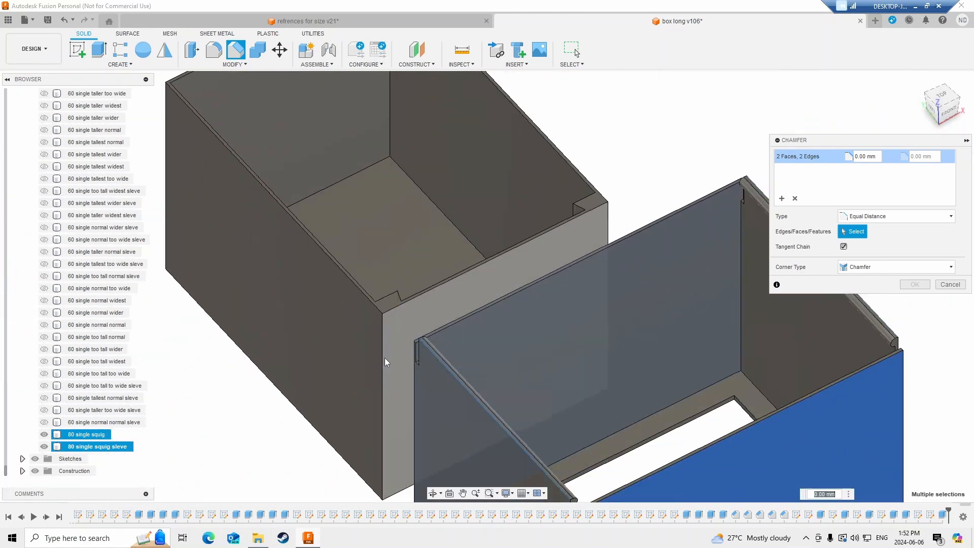
- Add the box's four outer wall faces and the bottom faces of the bodies to the chamfer selection
click(390, 357)
click(304, 359)
shift+middle_drag(268, 391, 631, 343)
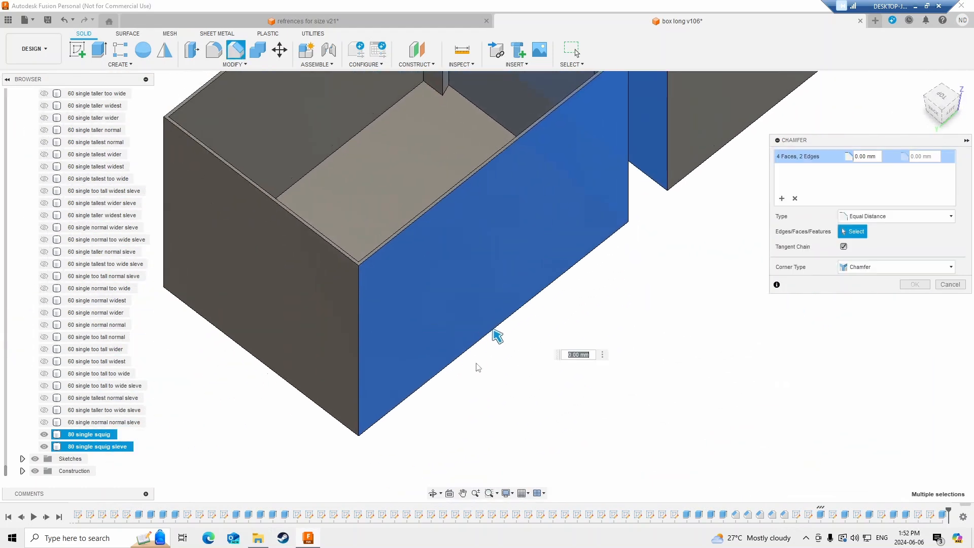
click(335, 337)
shift+middle_drag(228, 401, 354, 278)
click(358, 277)
scroll(328, 343, down, 3)
shift+middle_drag(330, 348, 326, 275)
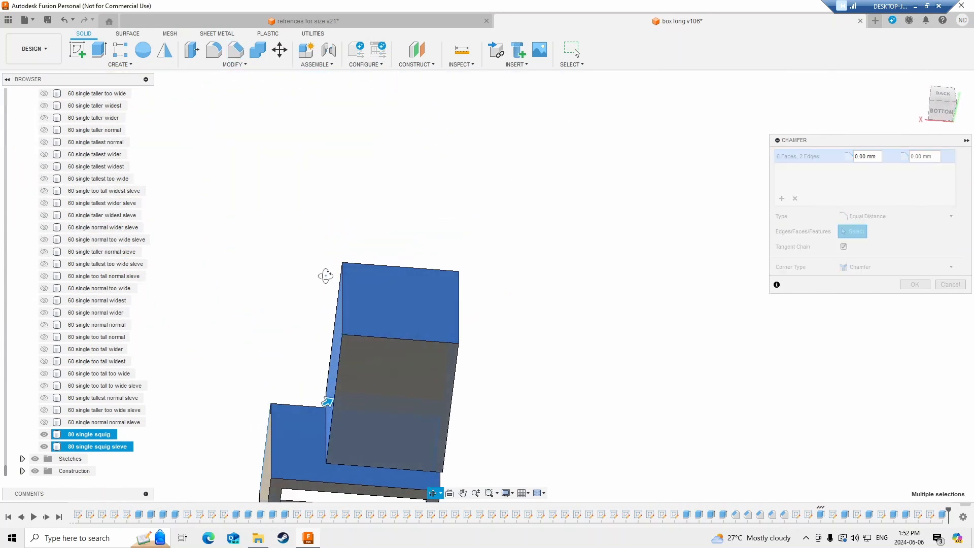
click(365, 376)
shift+middle_drag(298, 396, 292, 335)
click(431, 355)
shift+middle_drag(460, 308, 557, 375)
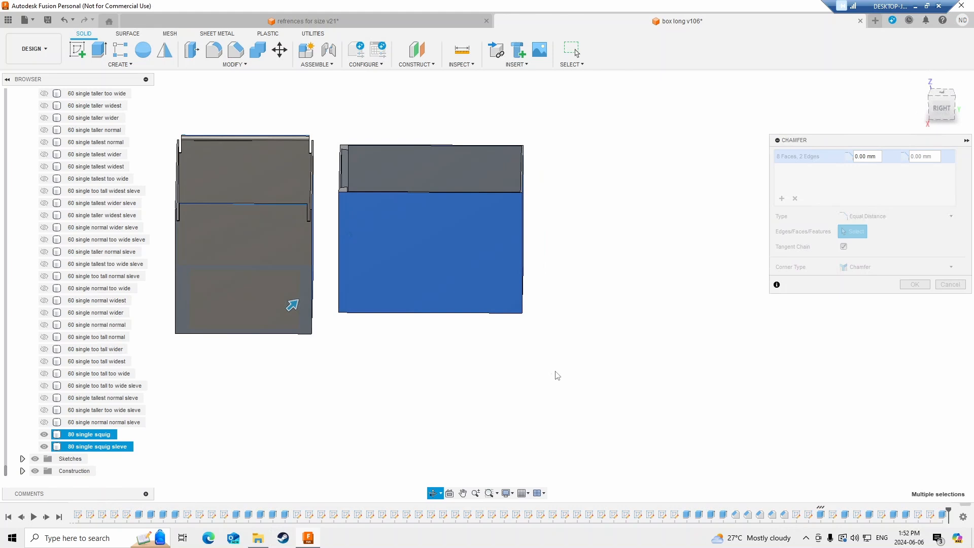
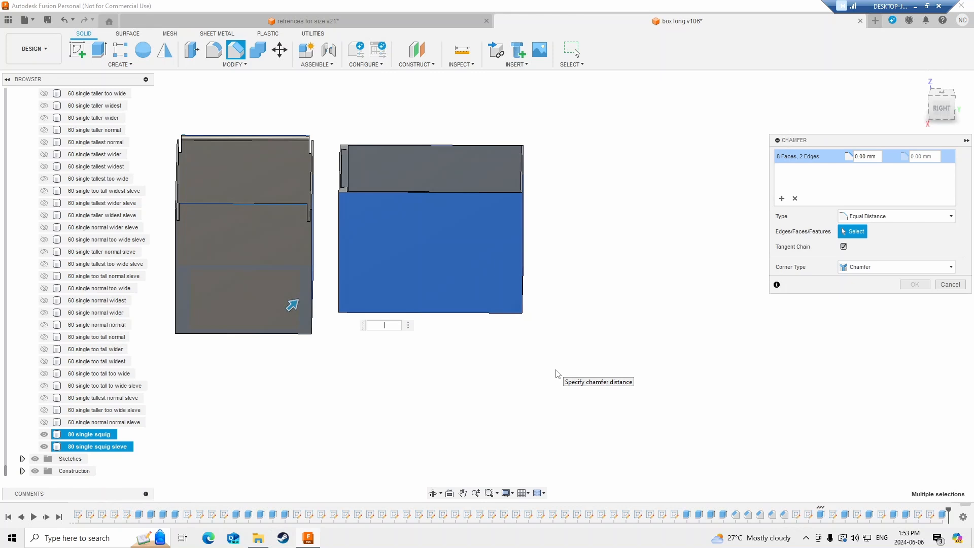
- Set the equal-distance chamfer to 0.5 mm and apply it to the selected box and sleeve faces and edges
key(Return)
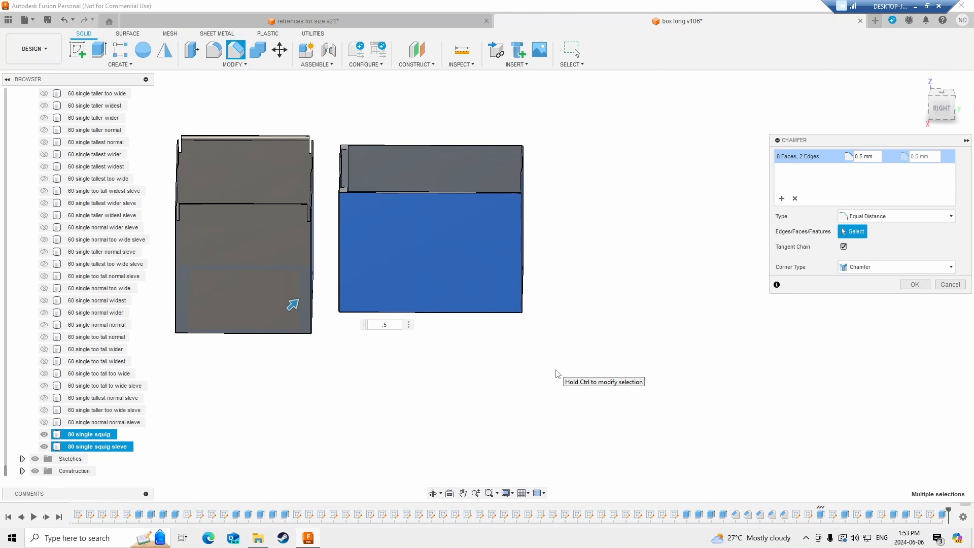
key(Return)
scroll(343, 279, up, 4)
shift+middle_drag(293, 269, 375, 270)
scroll(379, 273, down, 5)
click(187, 256)
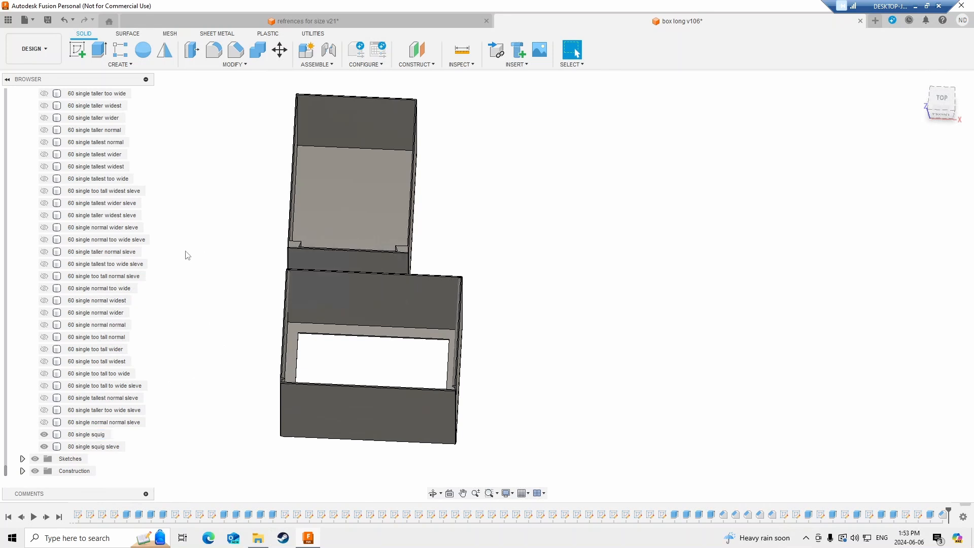
- Start a 3D print export of the box body as binary STL in millimetres without sending it to a print utility
click(24, 20)
click(39, 157)
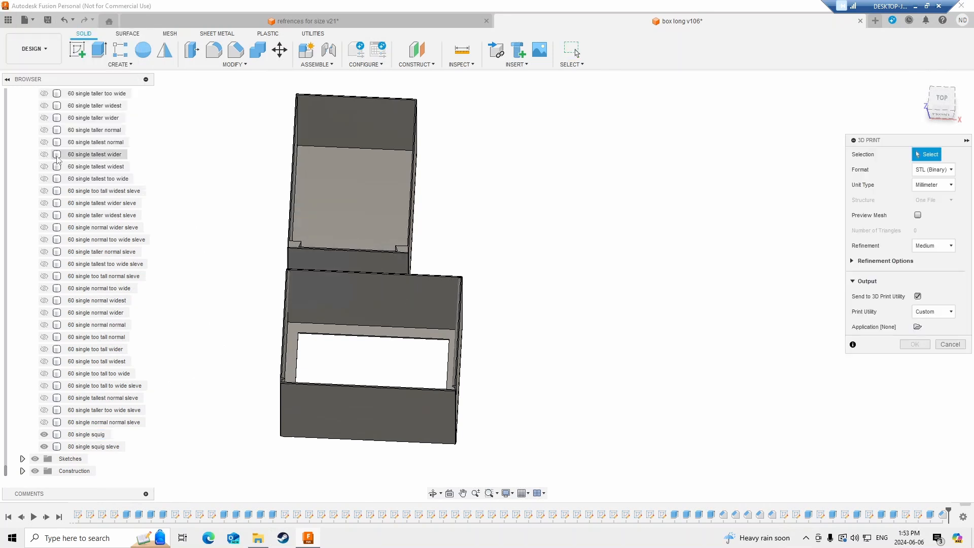
click(918, 296)
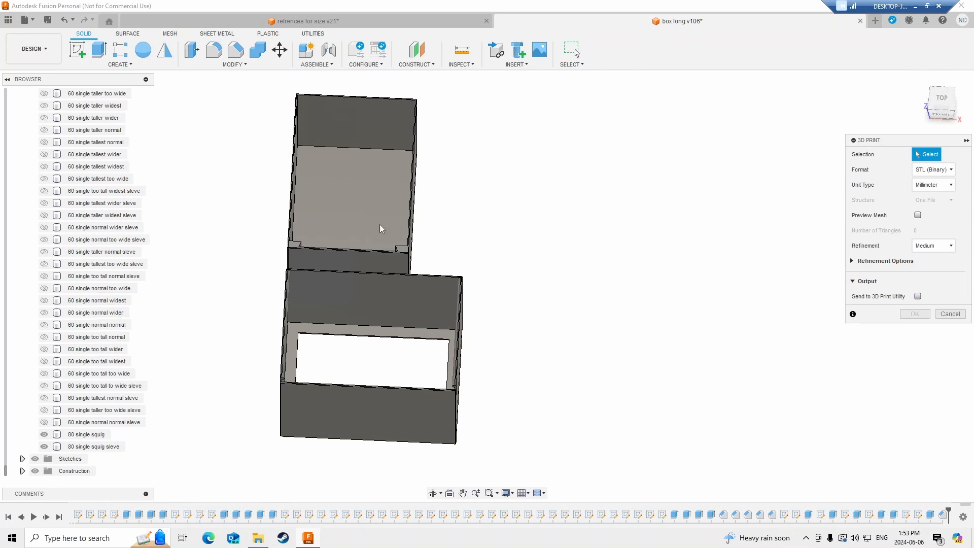
click(387, 197)
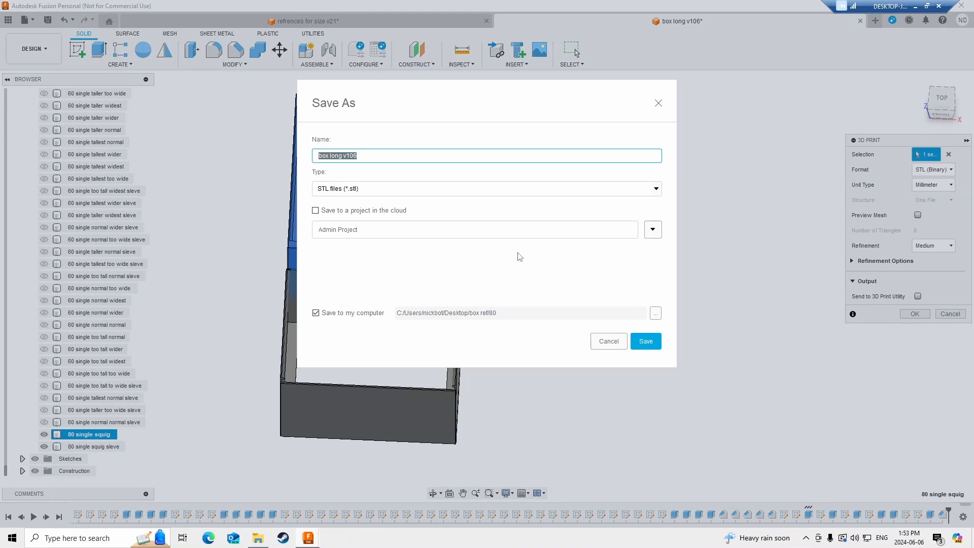
- Choose a save location for the STL on drive D, in the boxlong folder inside 3D ALL
click(654, 314)
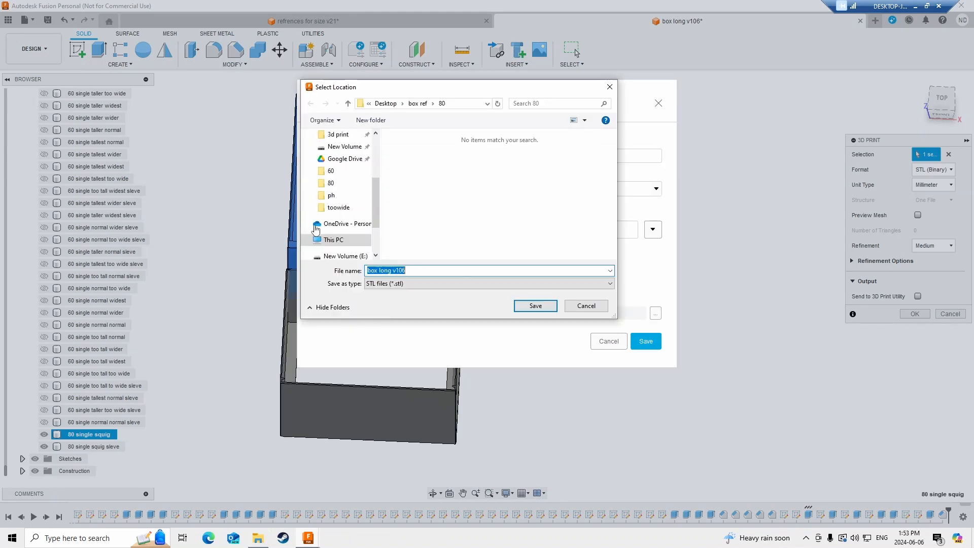
scroll(343, 244, down, 5)
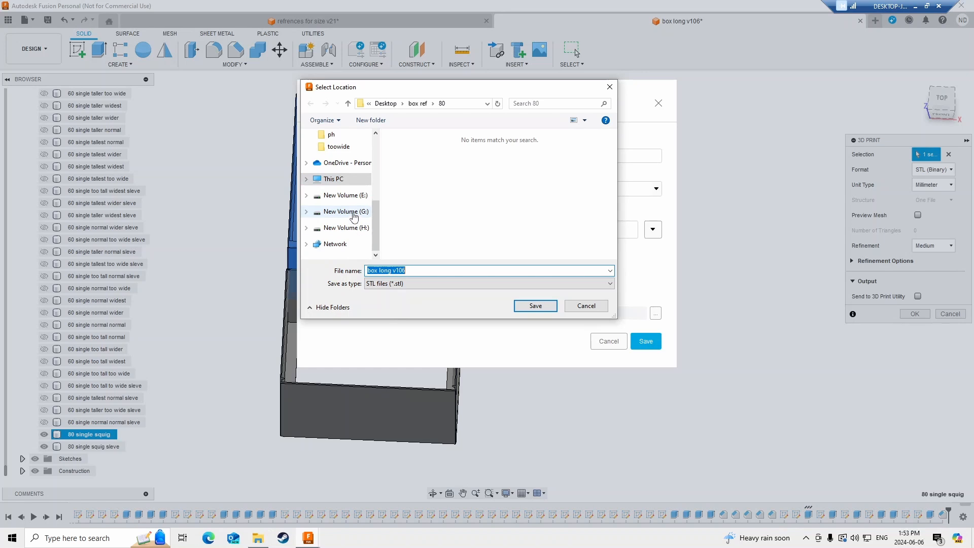
click(335, 178)
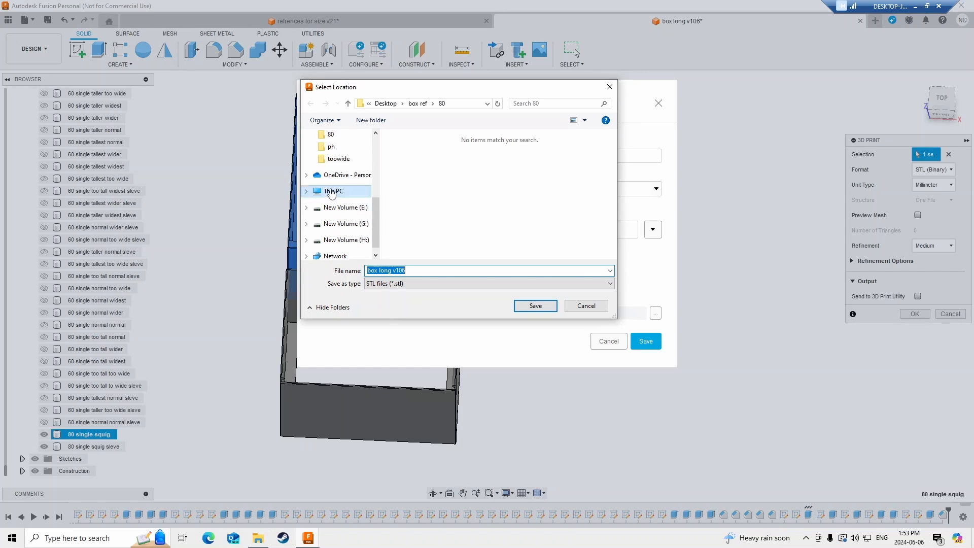
scroll(454, 209, down, 5)
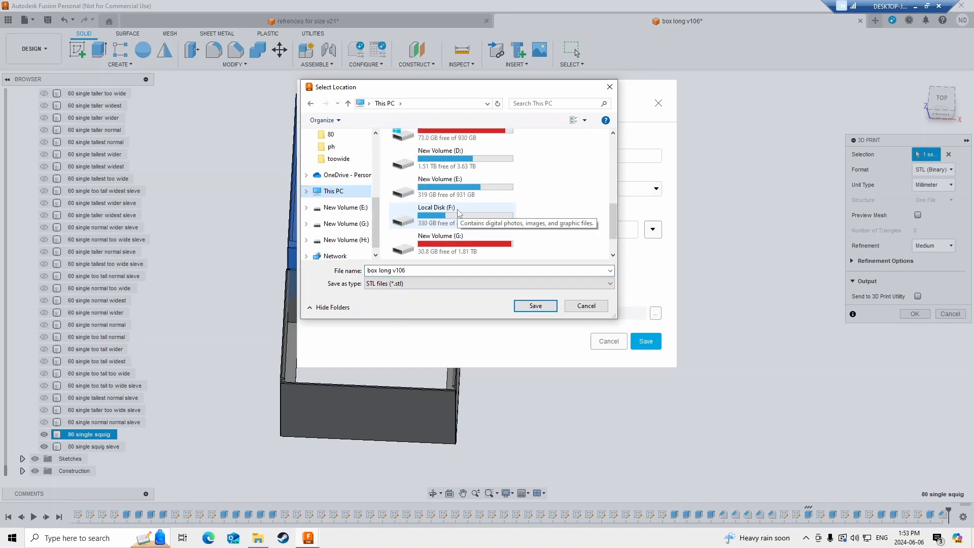
double_click(450, 160)
double_click(413, 150)
scroll(449, 231, down, 1)
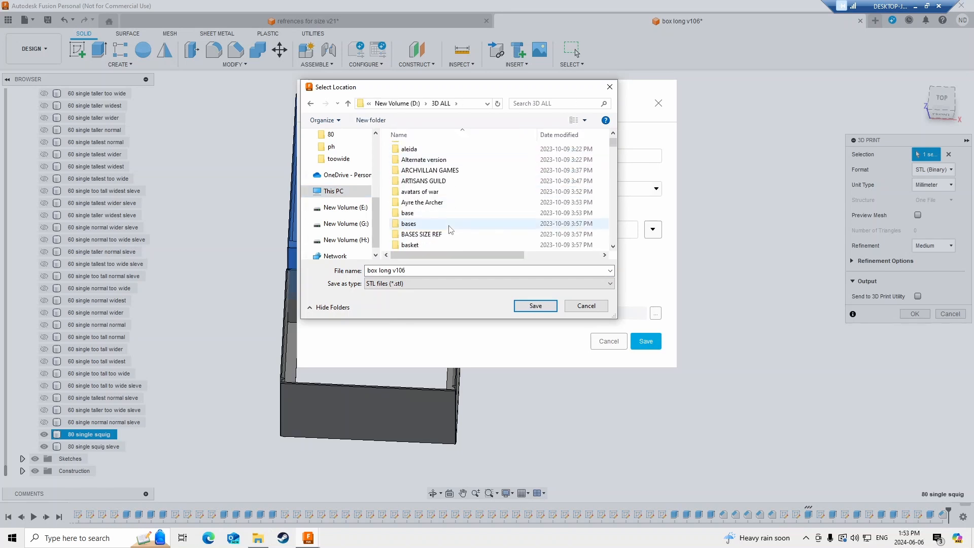
scroll(450, 231, down, 2)
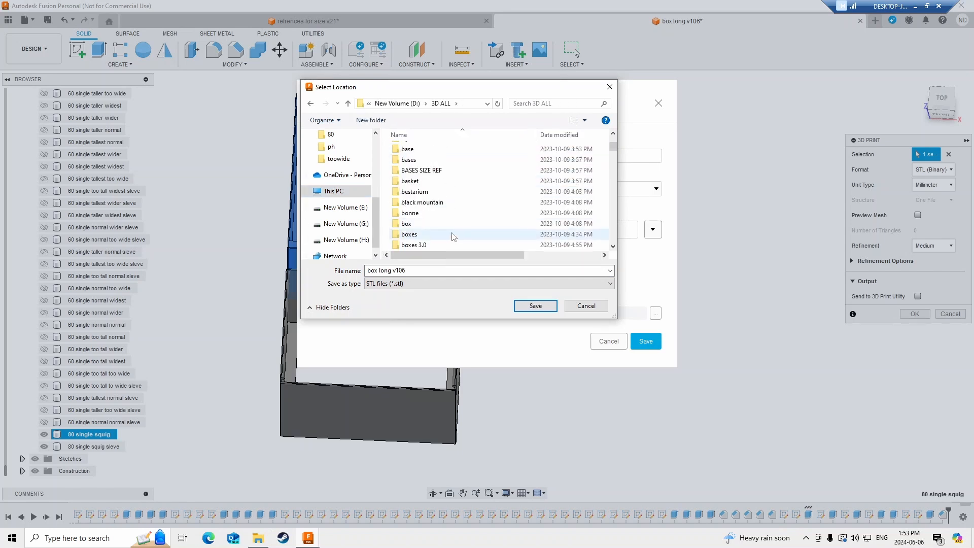
scroll(453, 236, down, 1)
double_click(446, 245)
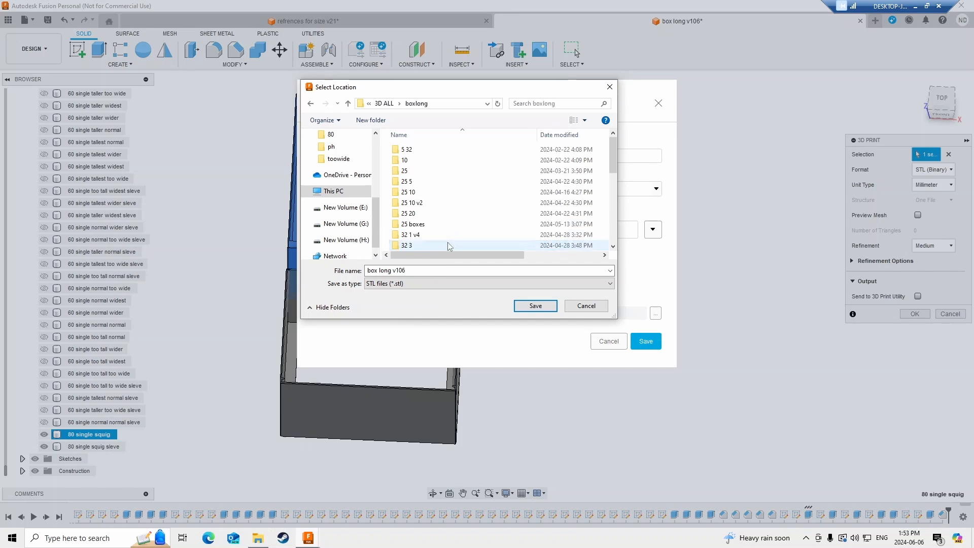
- Create a folder named "80 boxes" in the boxlong folder
scroll(434, 192, down, 2)
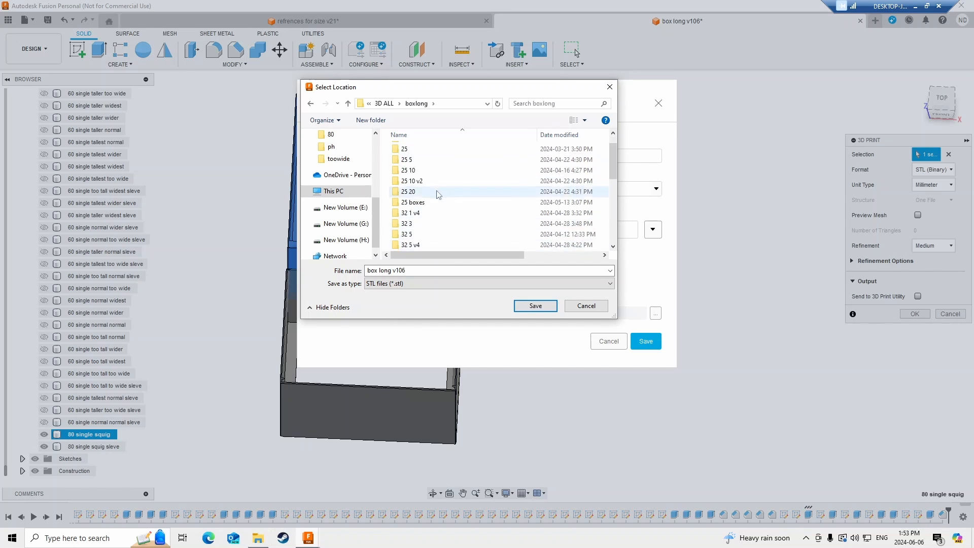
right_click(480, 227)
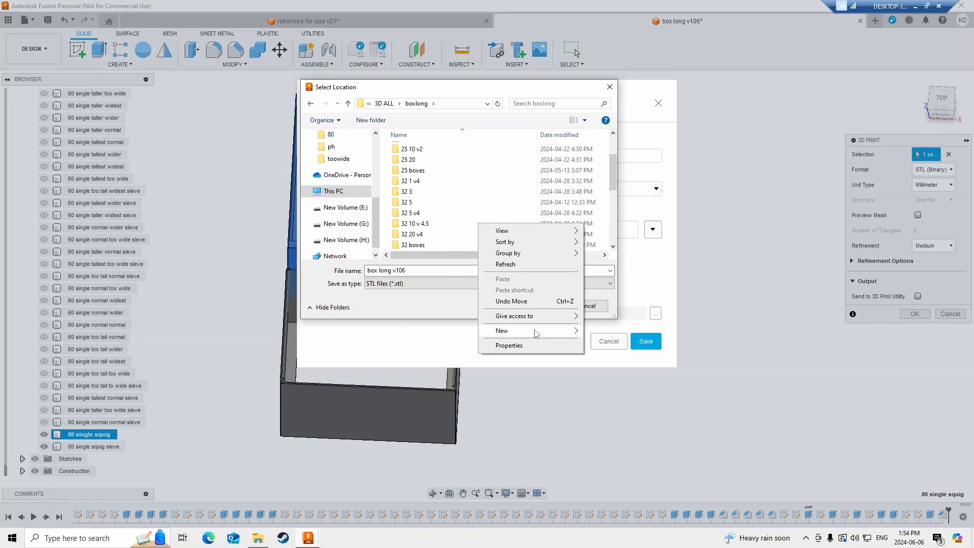
mouse_move(536, 331)
click(599, 334)
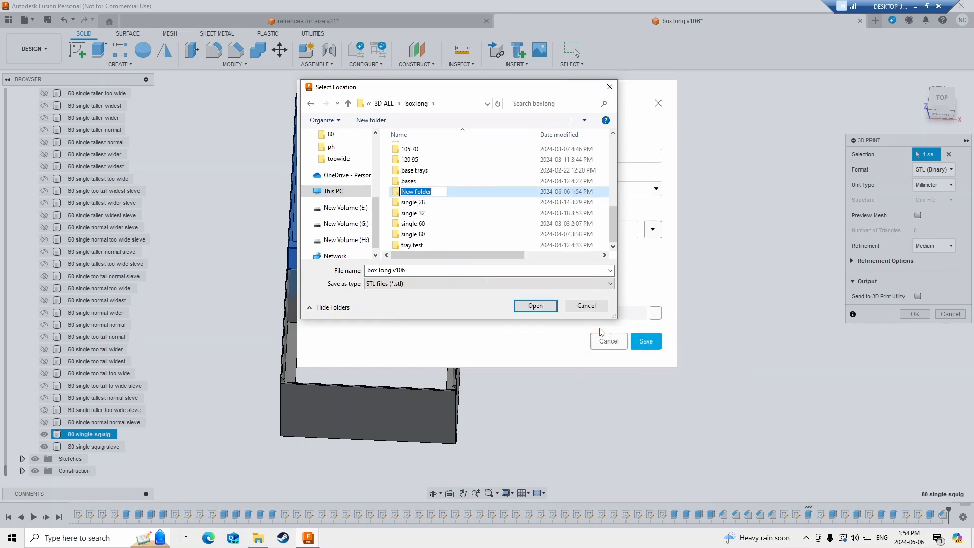
text(80 boxes)
key(Return)
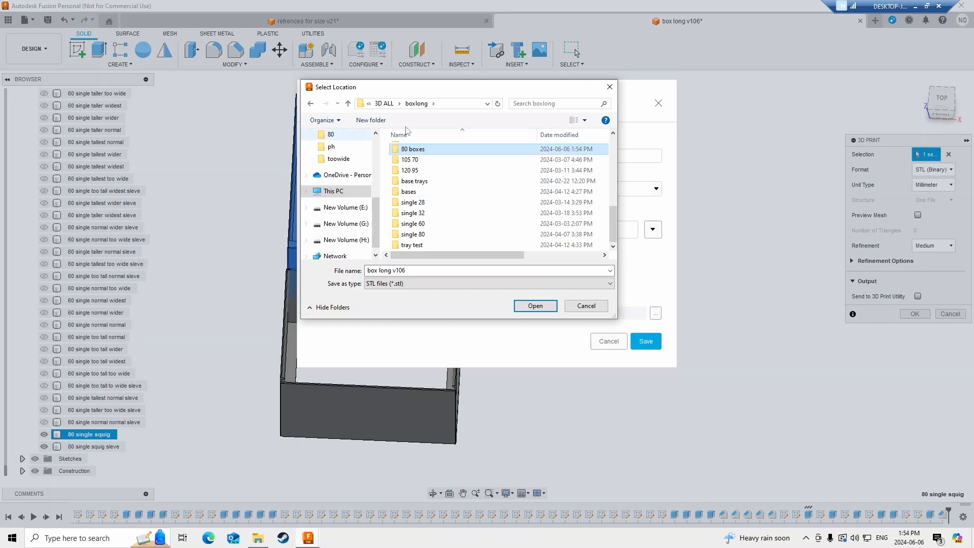
- Create a subfolder named "sqig test" inside the 80 boxes folder and open it as the save location
double_click(423, 153)
right_click(407, 181)
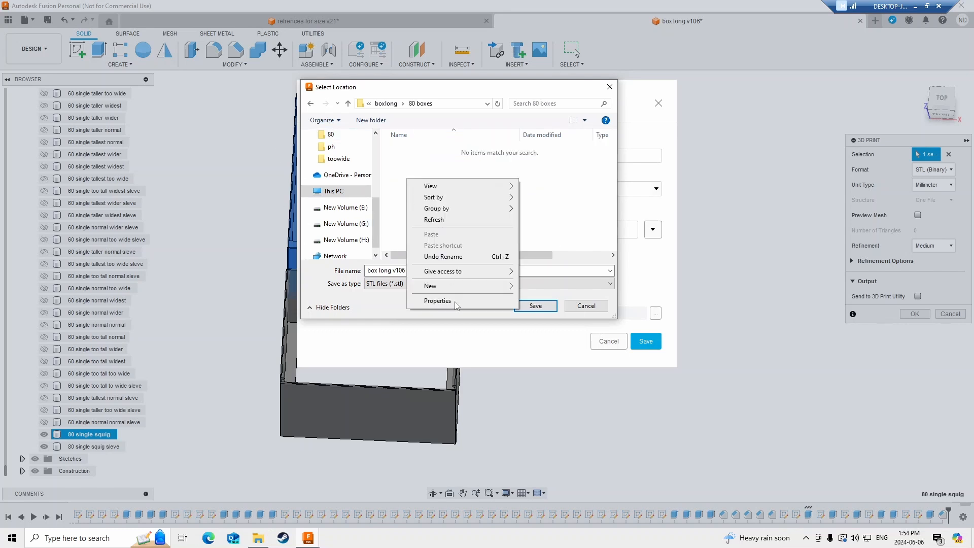
mouse_move(454, 286)
click(527, 288)
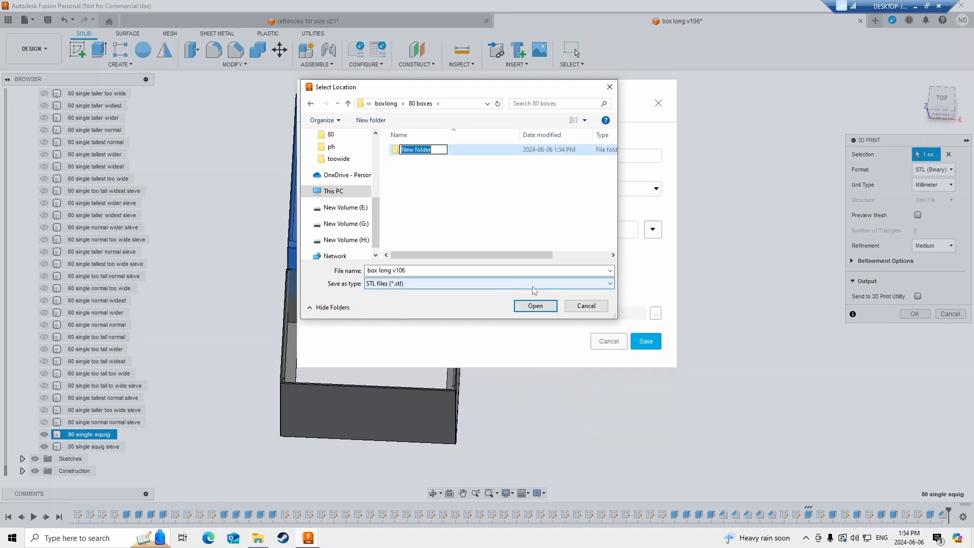
text(sqig test)
key(Return)
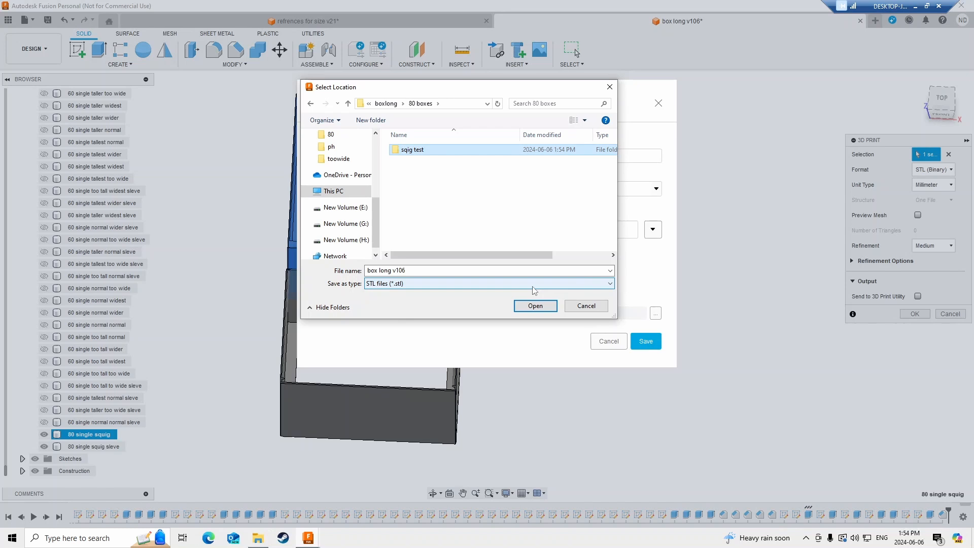
double_click(416, 150)
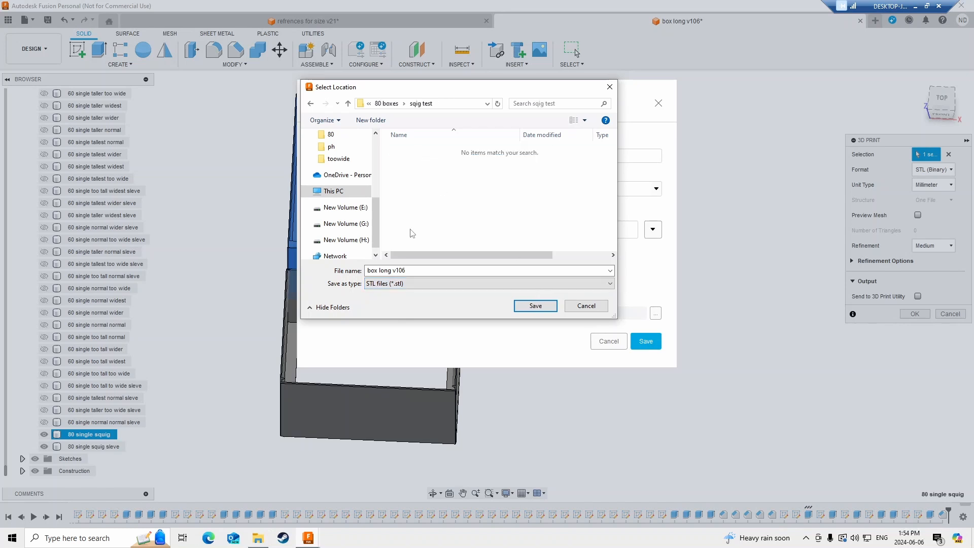
- Name the box's STL file "80 single squig" and save it in the sqig test folder
double_click(416, 270)
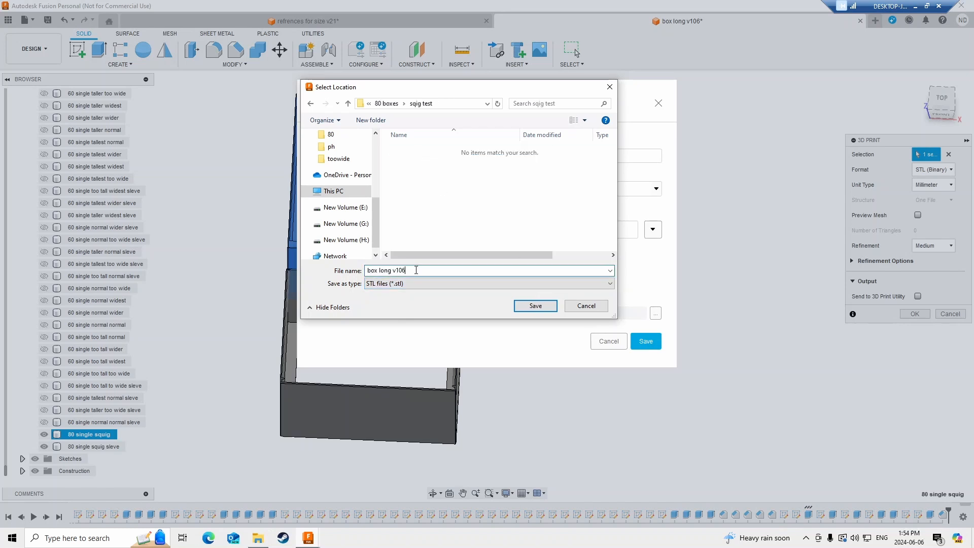
drag(416, 270, 361, 271)
text(80 single squig)
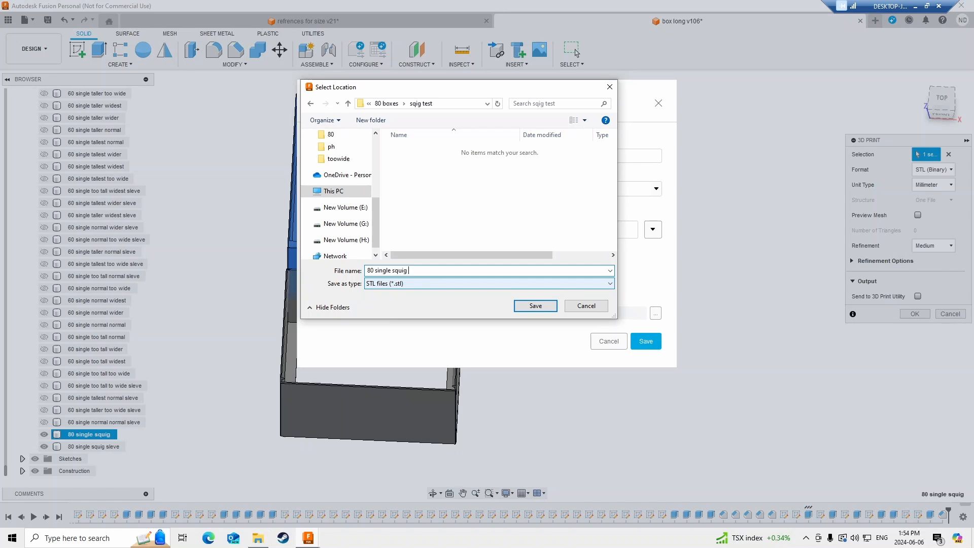
click(536, 305)
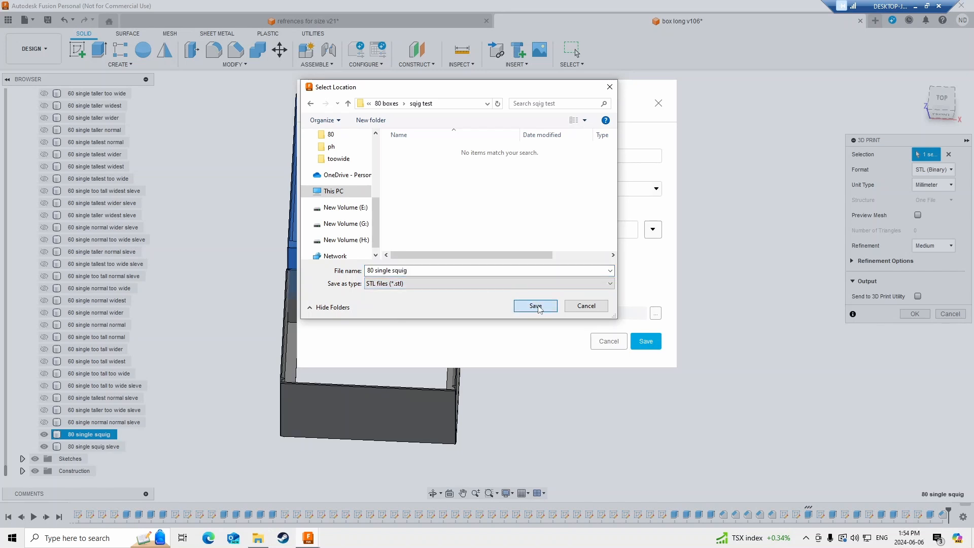
click(658, 347)
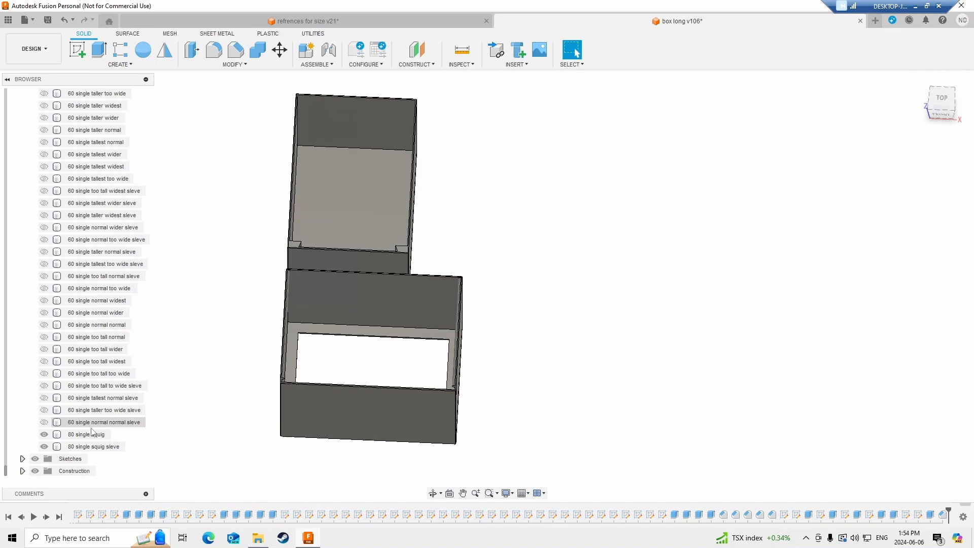
- Export the 80 single squig sleve body as an STL named "80 single squig sleve" in the sqig test folder
right_click(260, 540)
click(258, 521)
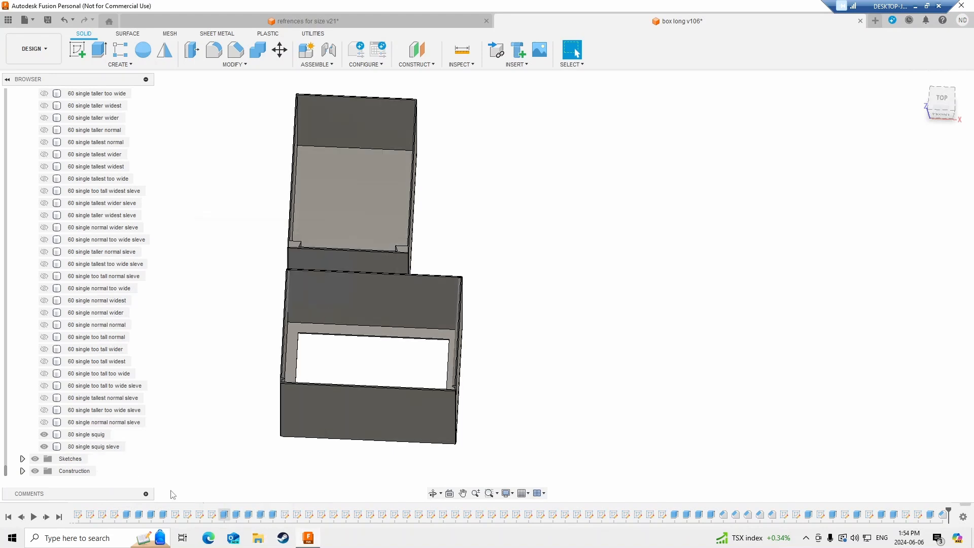
click(80, 447)
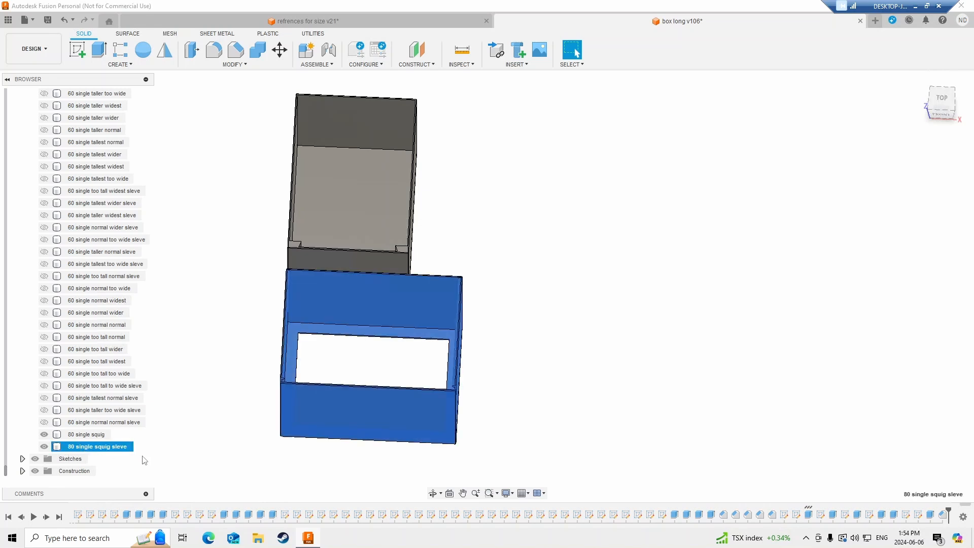
click(29, 22)
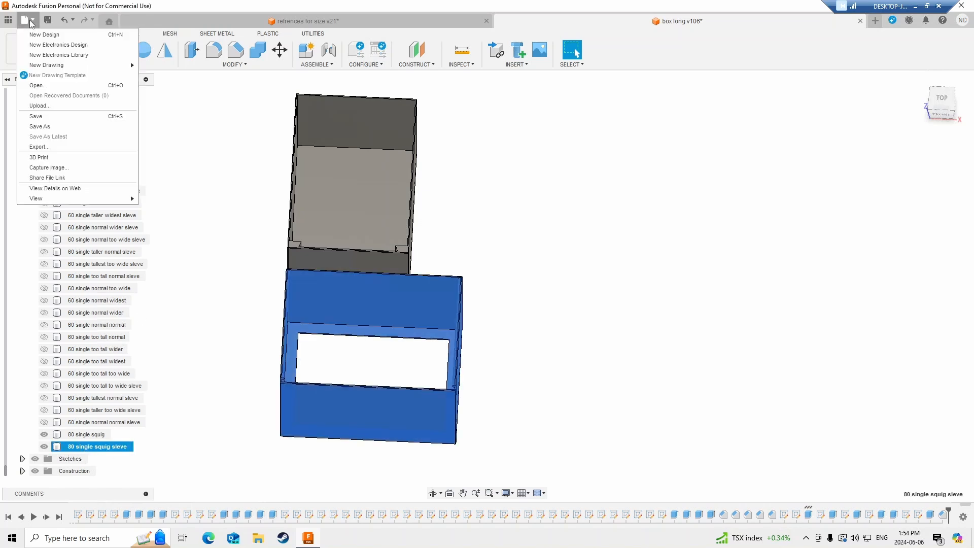
click(41, 158)
click(916, 314)
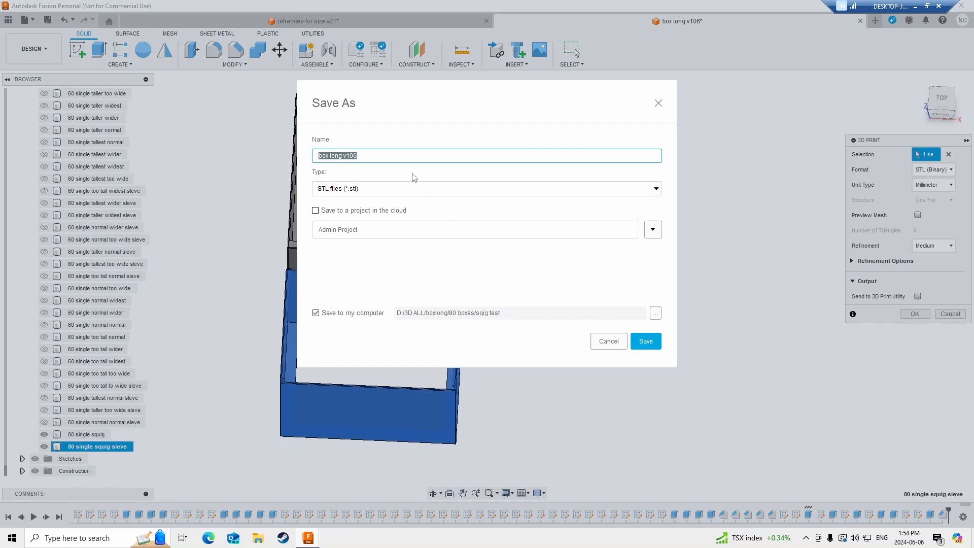
text(80 single squig sleve)
click(646, 341)
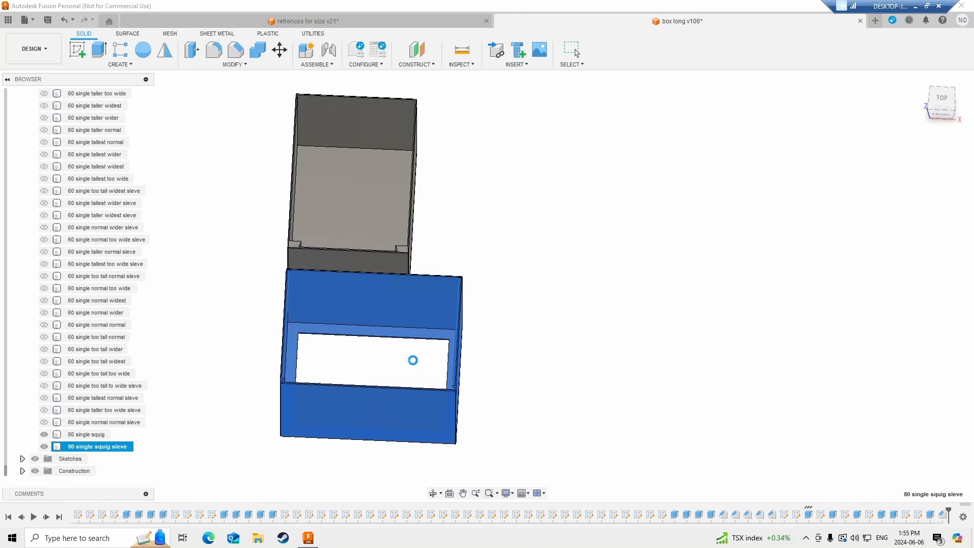
- Open UltiMaker Cura and load the 80 single squig STL from the sqig test folder inside boxlong's 80 boxes folder
click(74, 540)
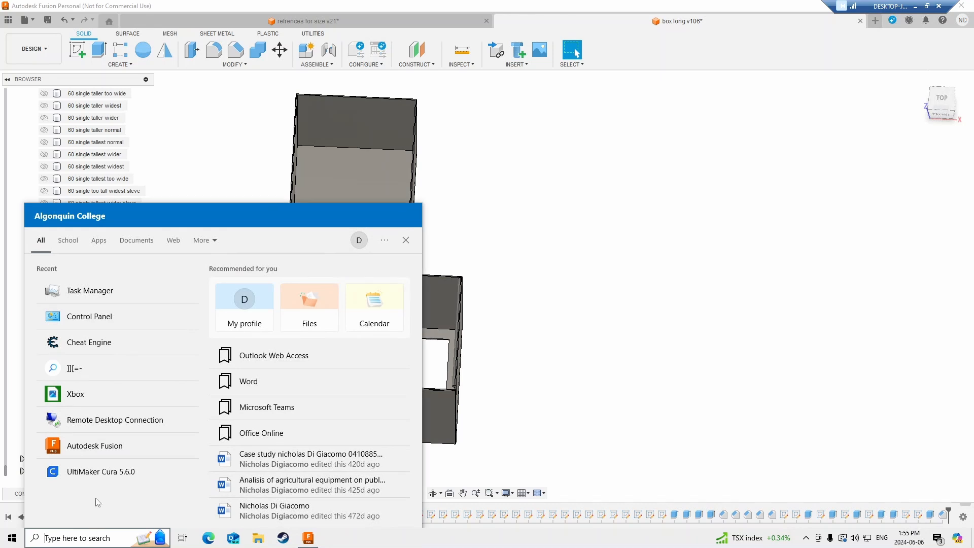
click(98, 472)
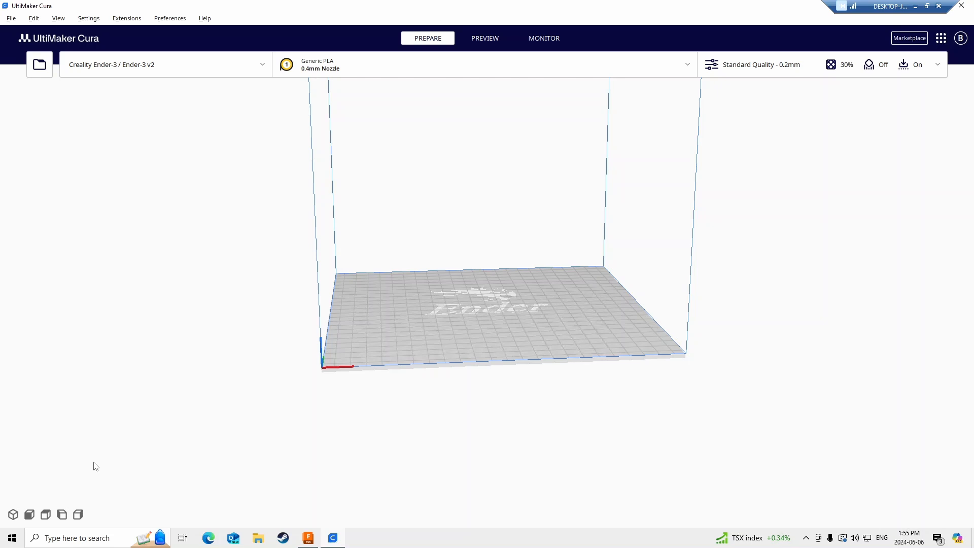
click(40, 64)
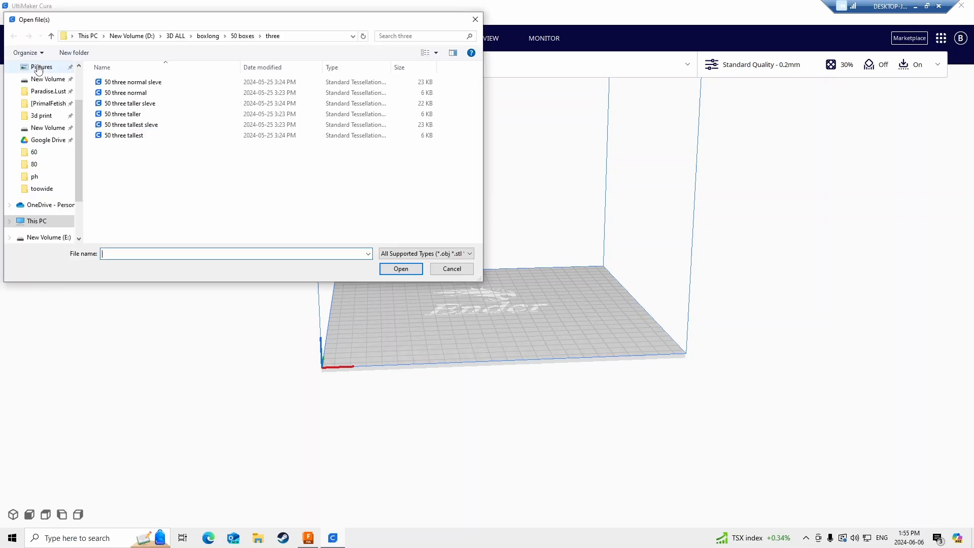
click(243, 36)
click(208, 36)
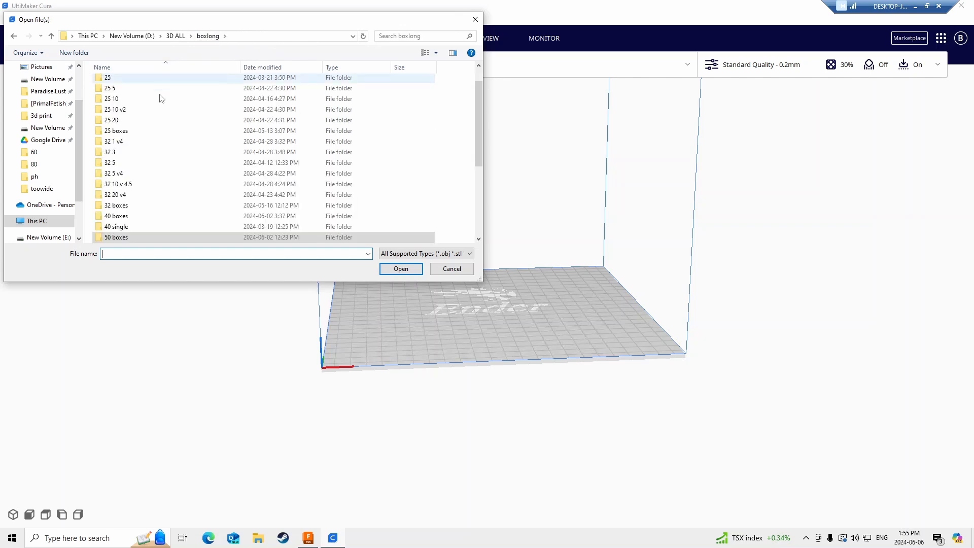
scroll(152, 192, down, 3)
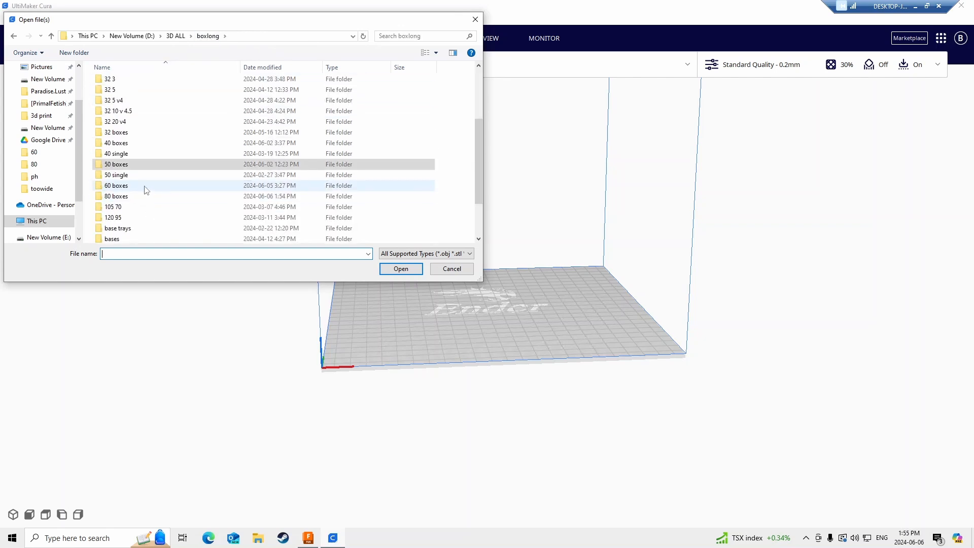
double_click(145, 197)
double_click(145, 88)
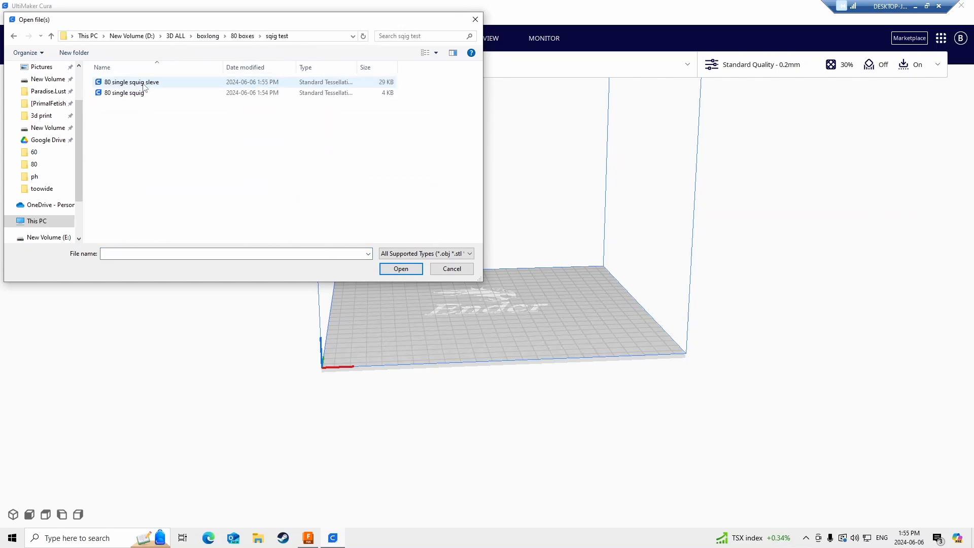
double_click(165, 92)
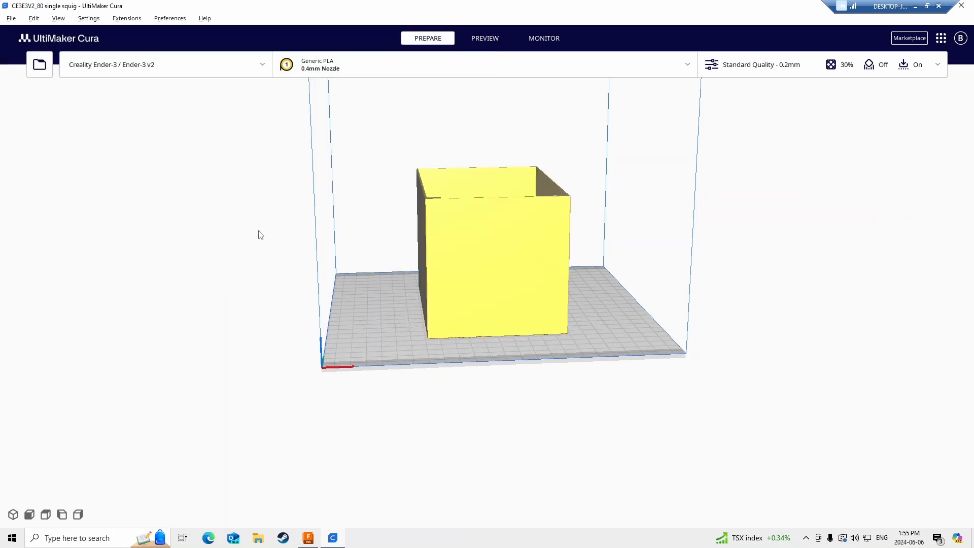
- Set the infill density to 20% in the print settings
right_drag(330, 302, 294, 380)
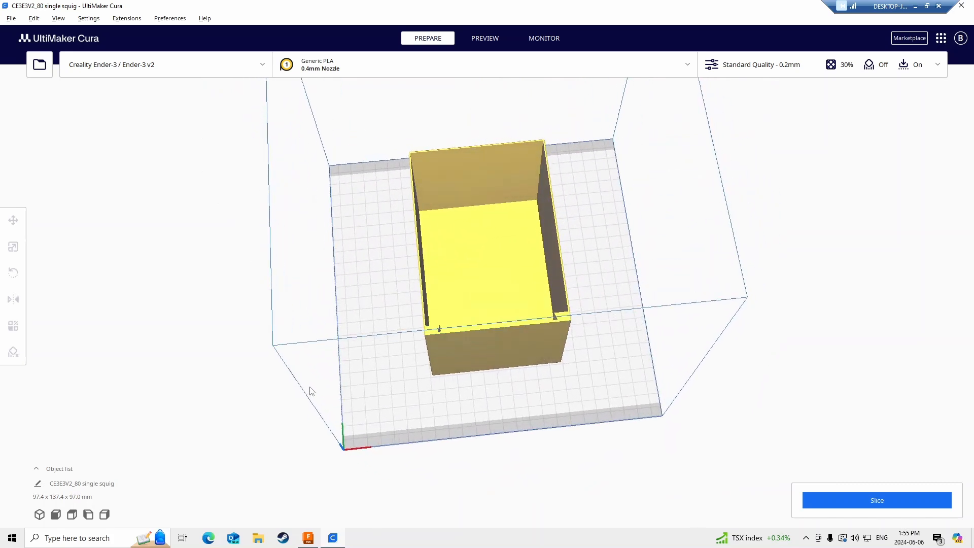
click(779, 66)
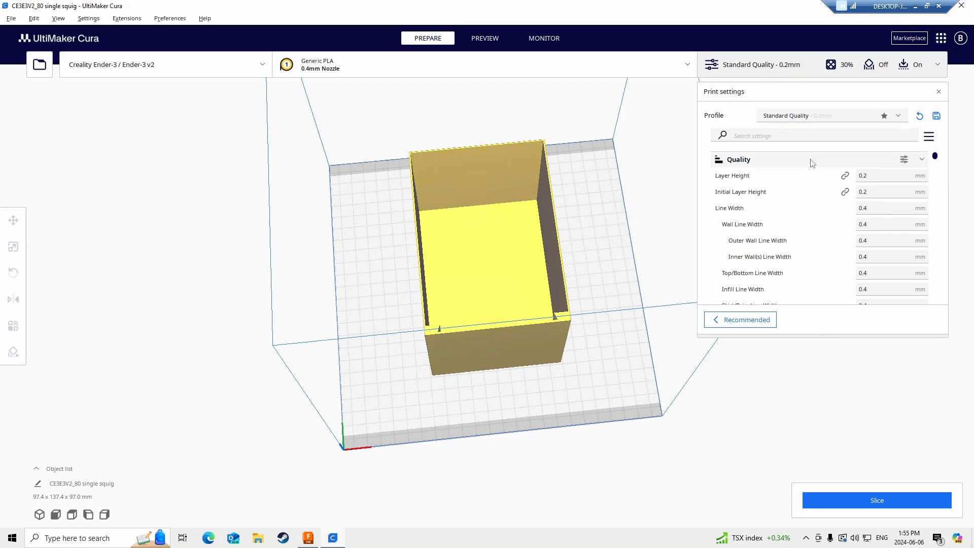
scroll(837, 176, down, 3)
scroll(837, 177, down, 5)
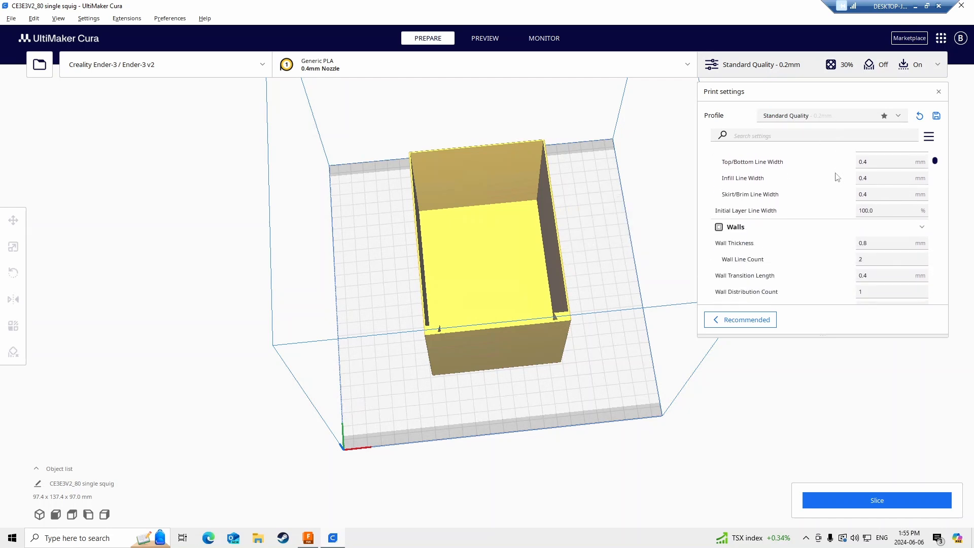
scroll(854, 233, down, 8)
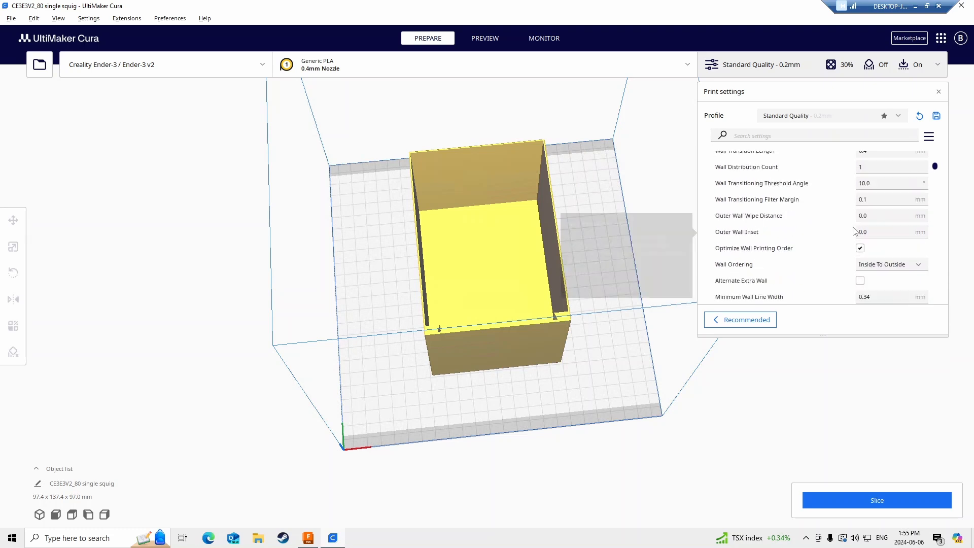
scroll(852, 236, down, 5)
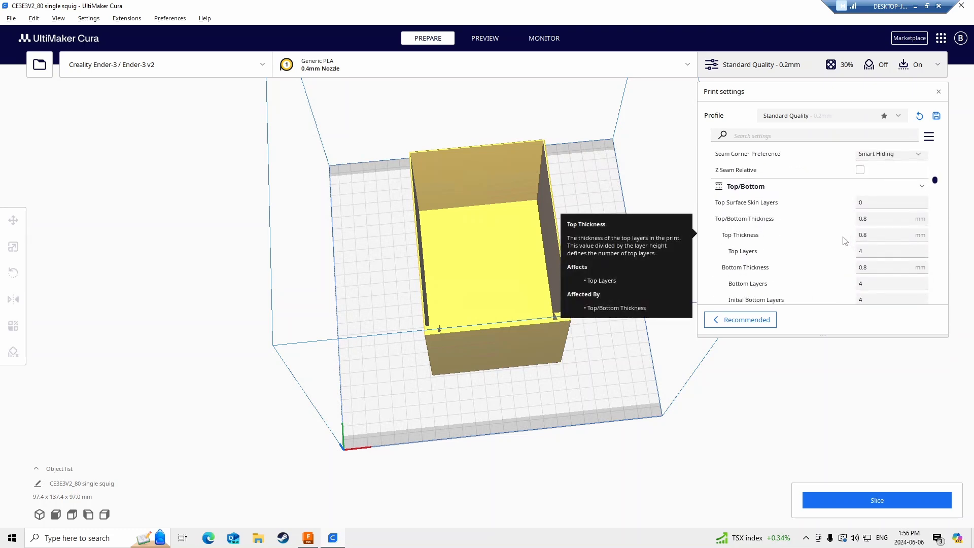
scroll(845, 240, down, 10)
scroll(842, 232, down, 3)
click(882, 188)
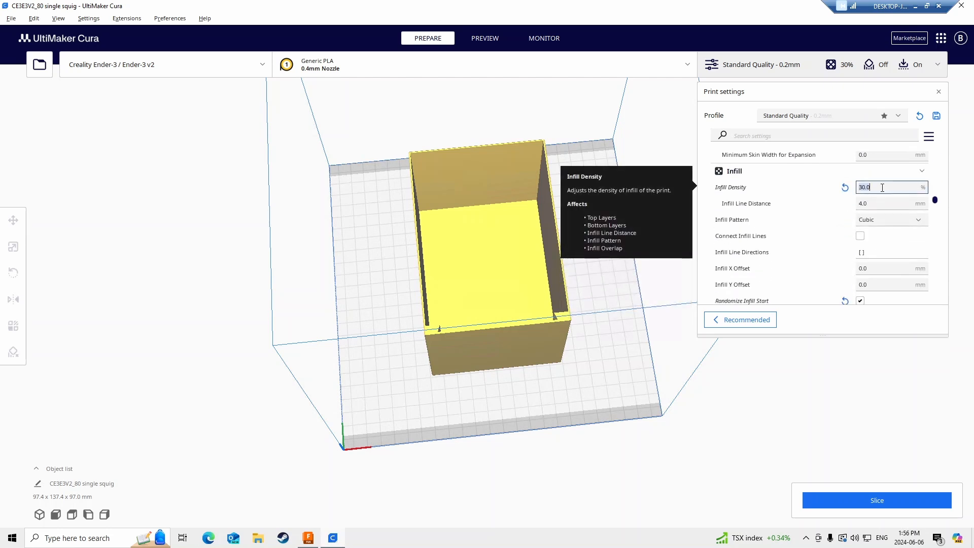
text(20)
- Check the remaining settings down to build plate adhesion, slice the box and save its G-code under the suggested name in the gcode New folder
scroll(810, 223, down, 3)
scroll(818, 228, down, 15)
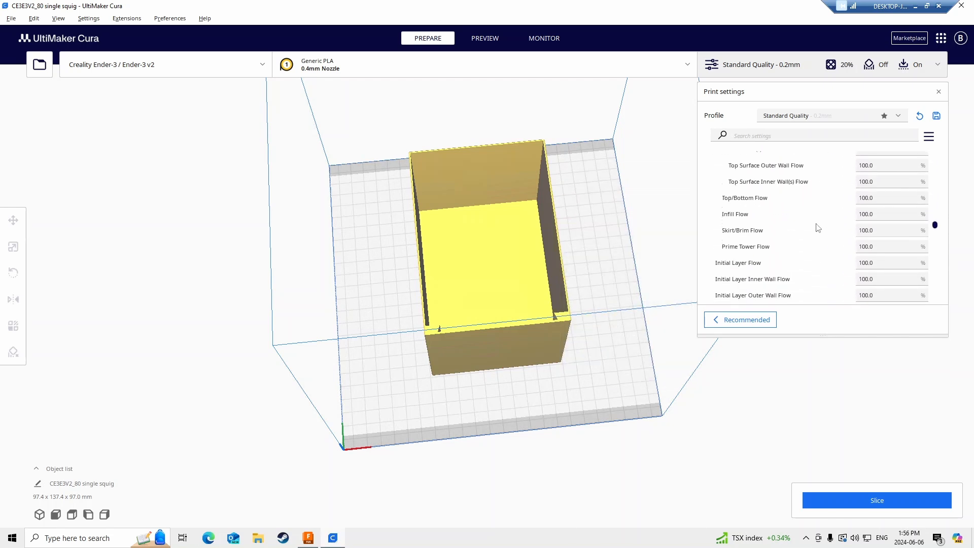
scroll(818, 228, down, 20)
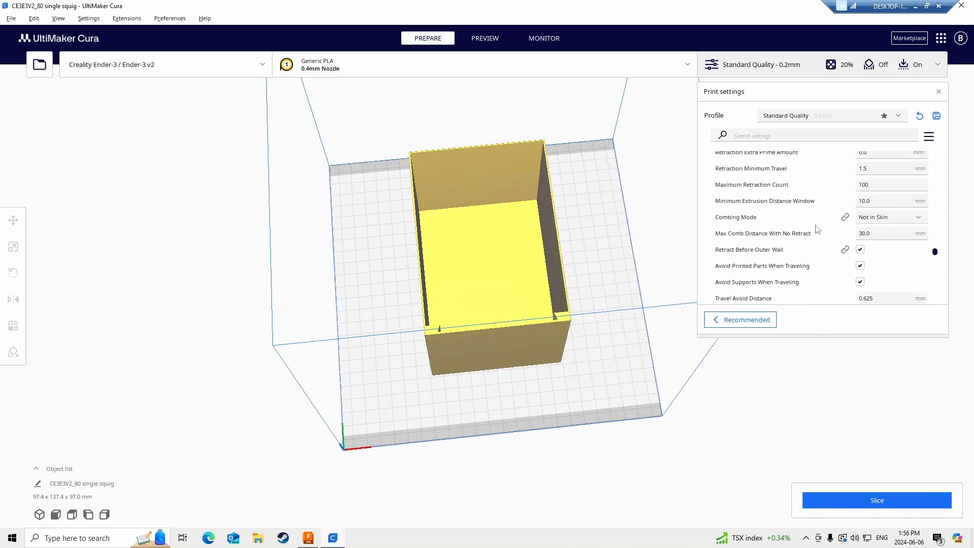
scroll(818, 229, down, 8)
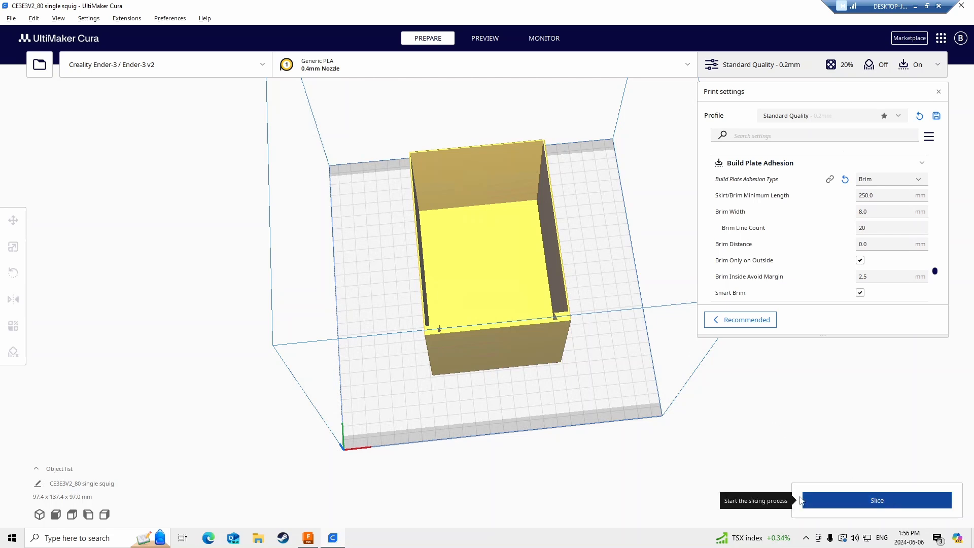
right_drag(615, 458, 568, 348)
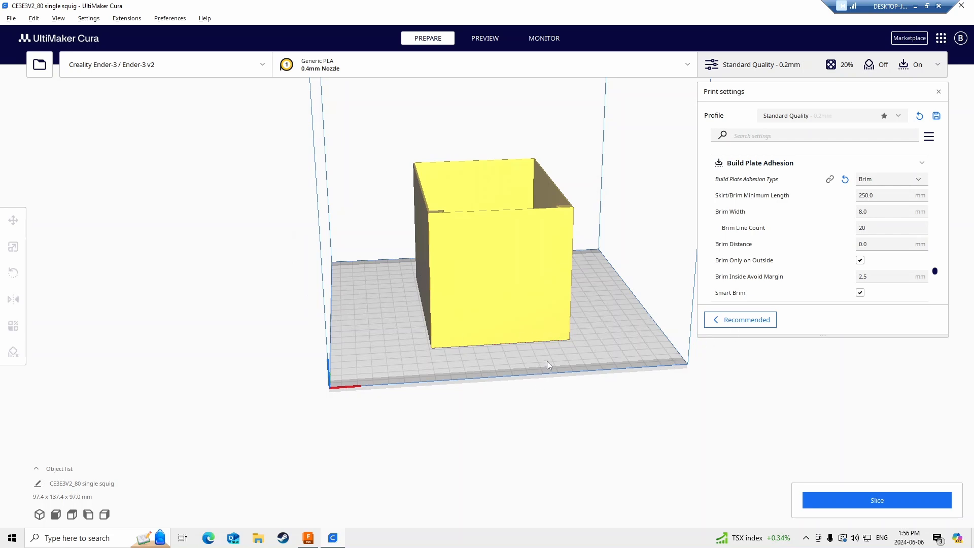
click(852, 501)
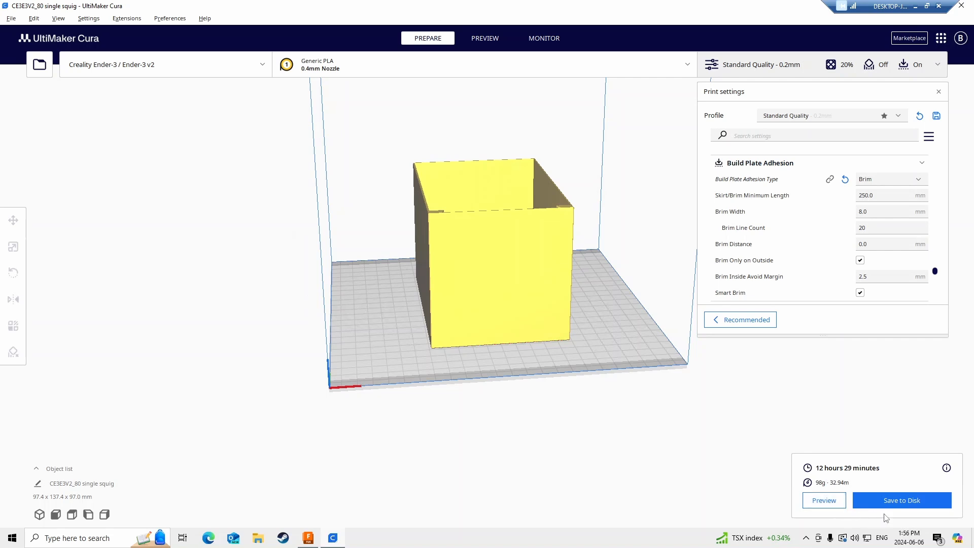
click(893, 509)
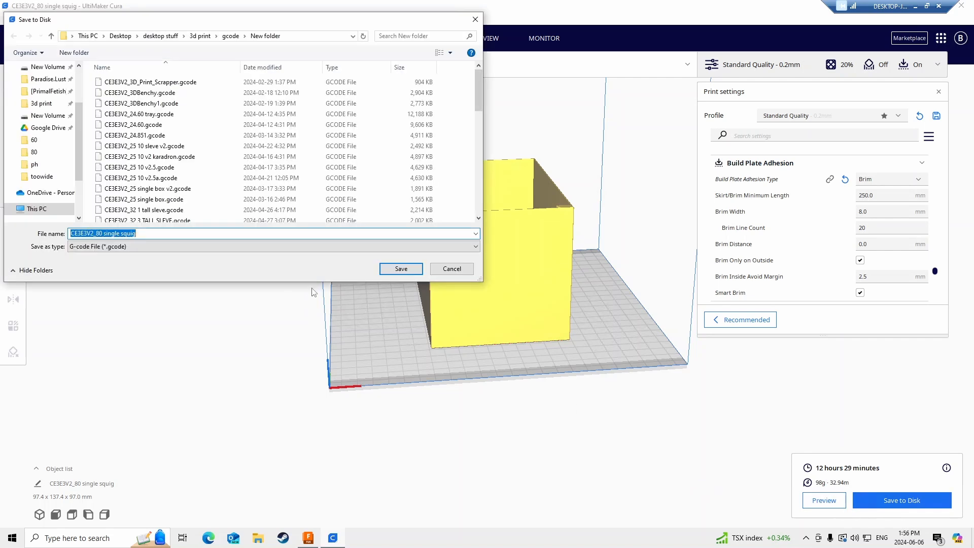
click(403, 270)
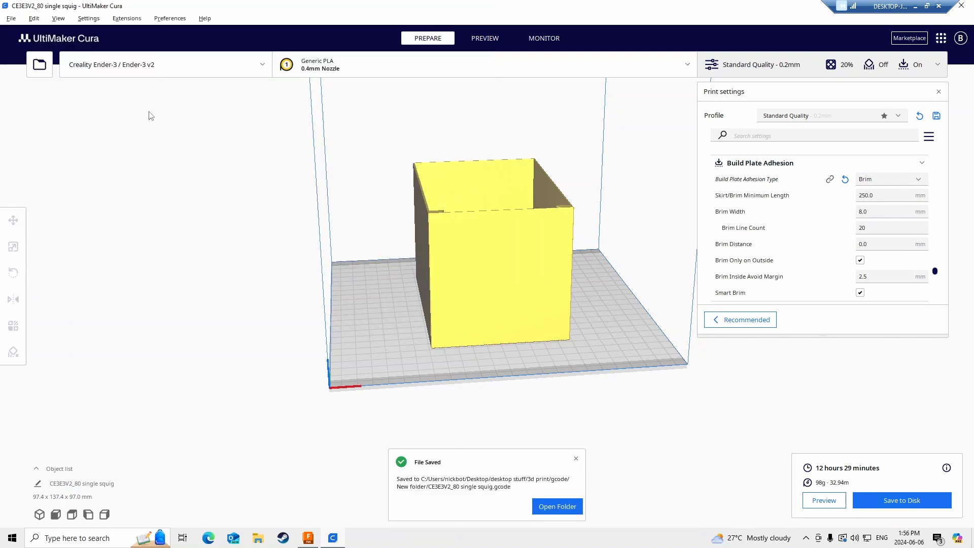
- Remove the box from the build plate and load the 80 single squig sleve STL in its place
click(523, 250)
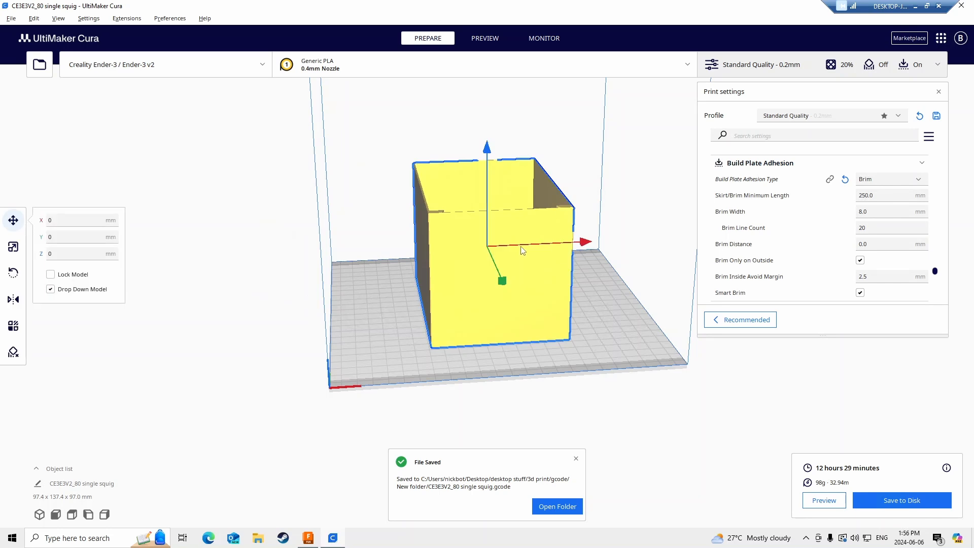
key(Delete)
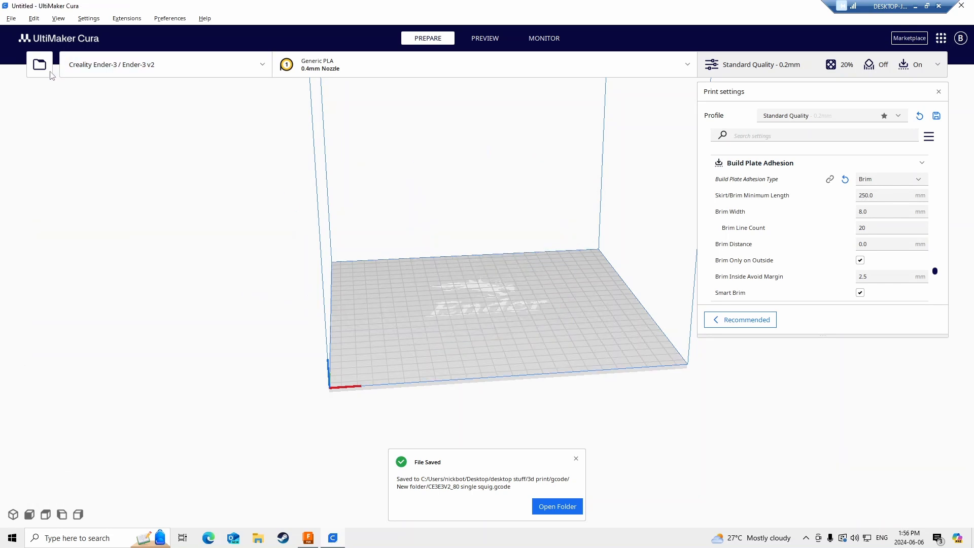
click(47, 75)
double_click(116, 82)
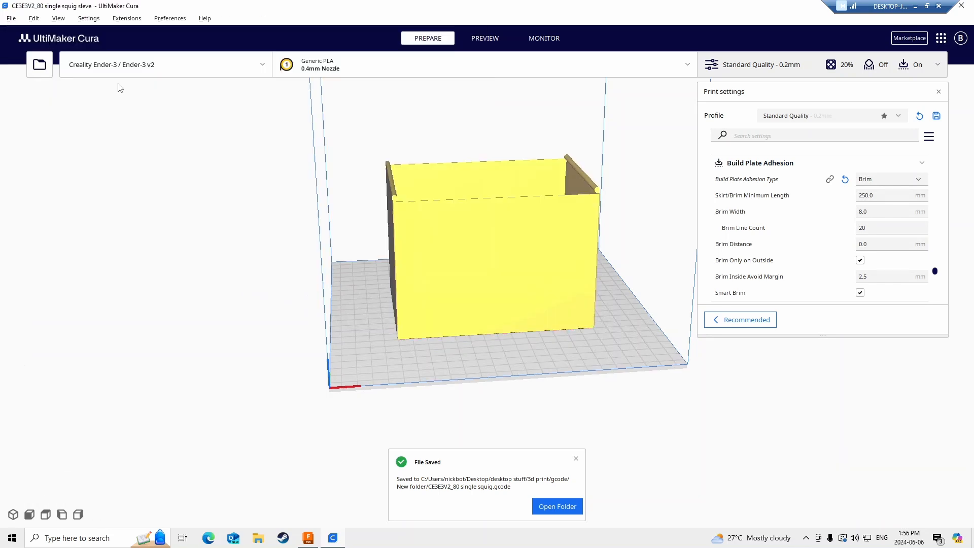
- Slice the sleeve and preview its printed layers
click(879, 496)
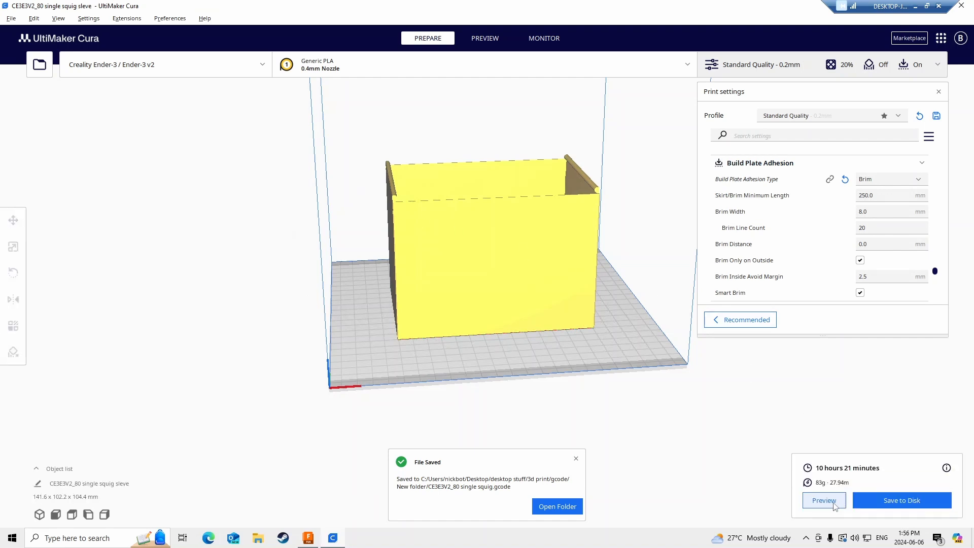
click(824, 500)
right_drag(508, 367, 474, 359)
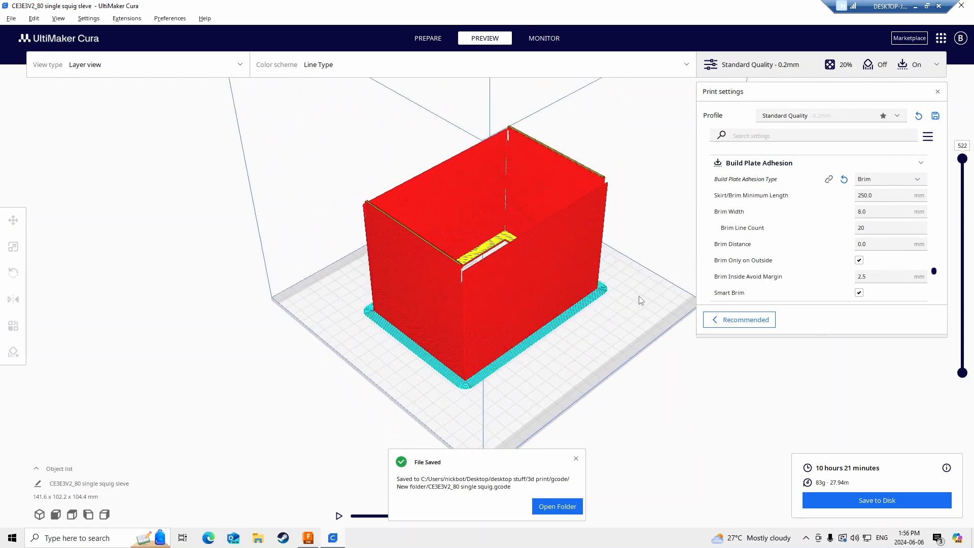
- Save the sleeve's G-code to disk under the suggested name and open the folder containing it
click(862, 502)
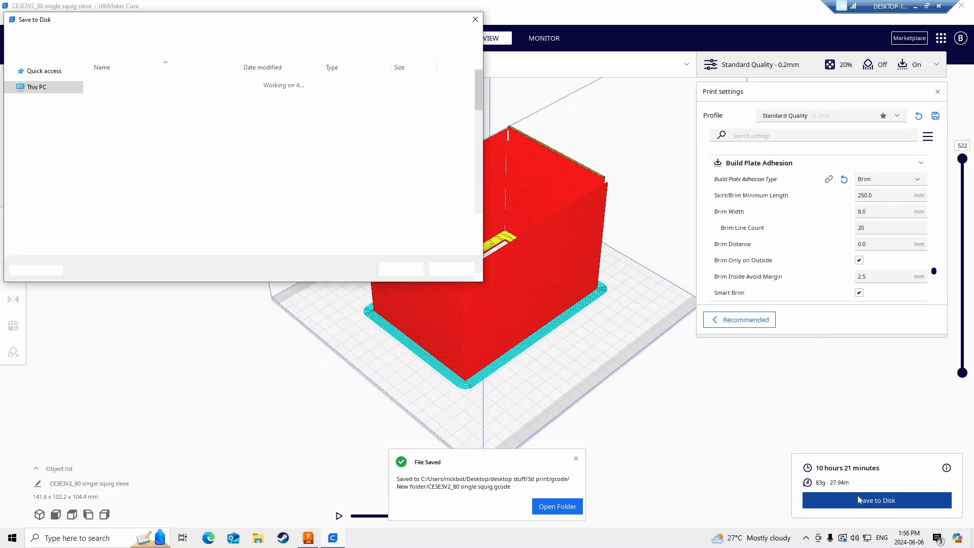
click(401, 268)
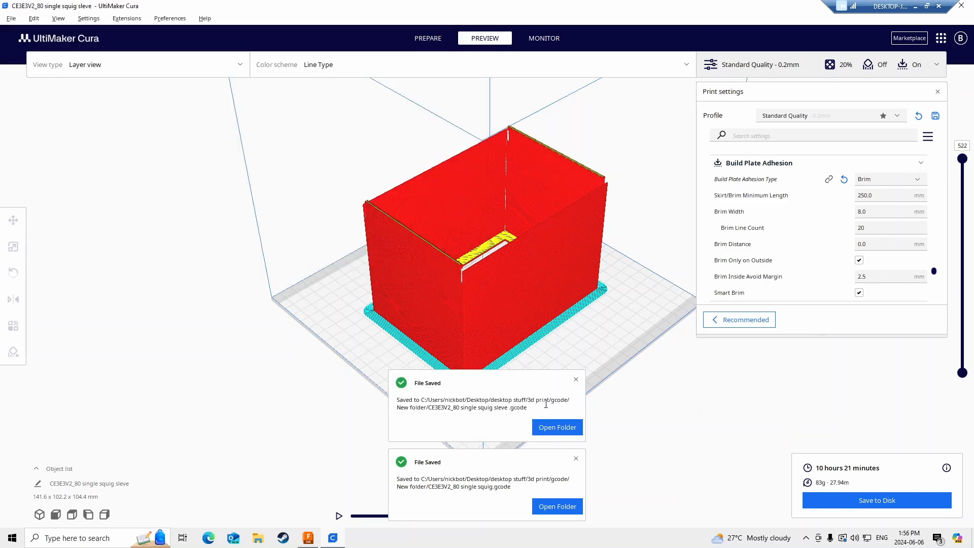
click(574, 430)
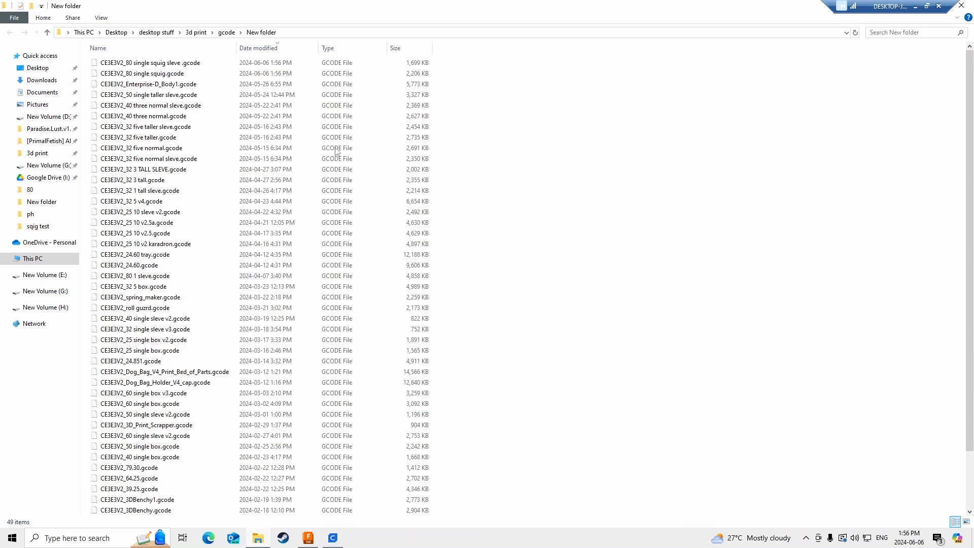